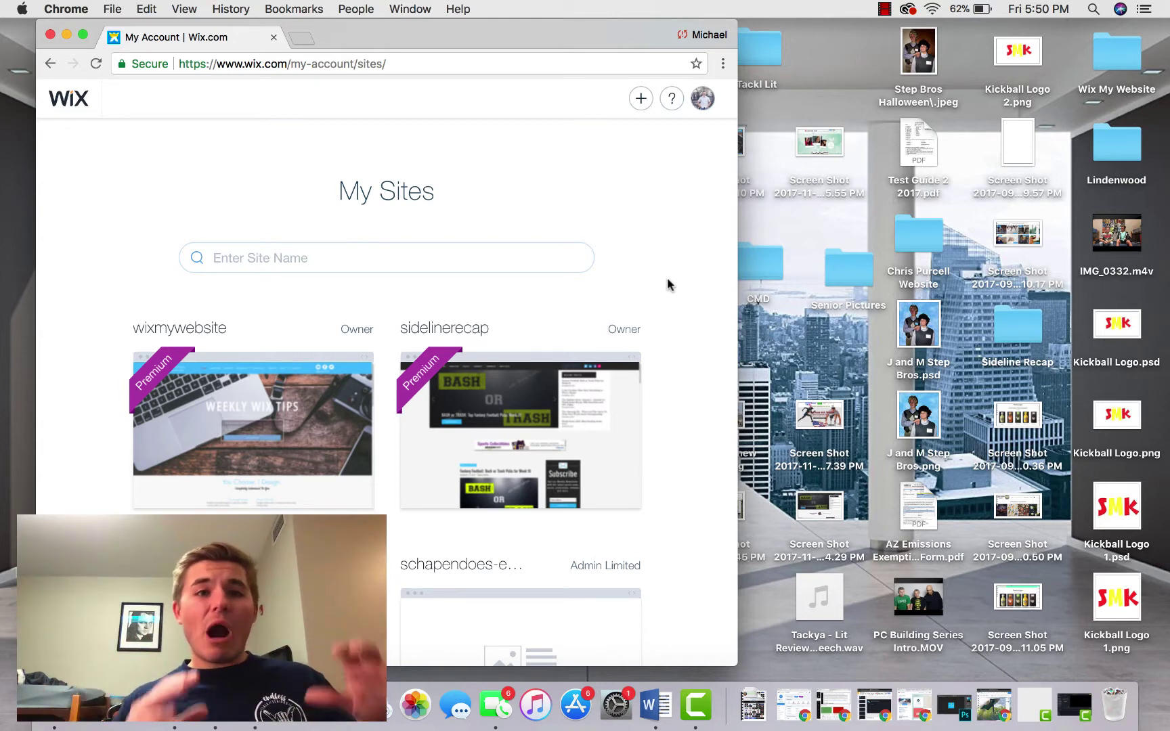
# Maximise Chrome and start a new blog site, showing the newest Wix templates
pyautogui.click(83, 34)
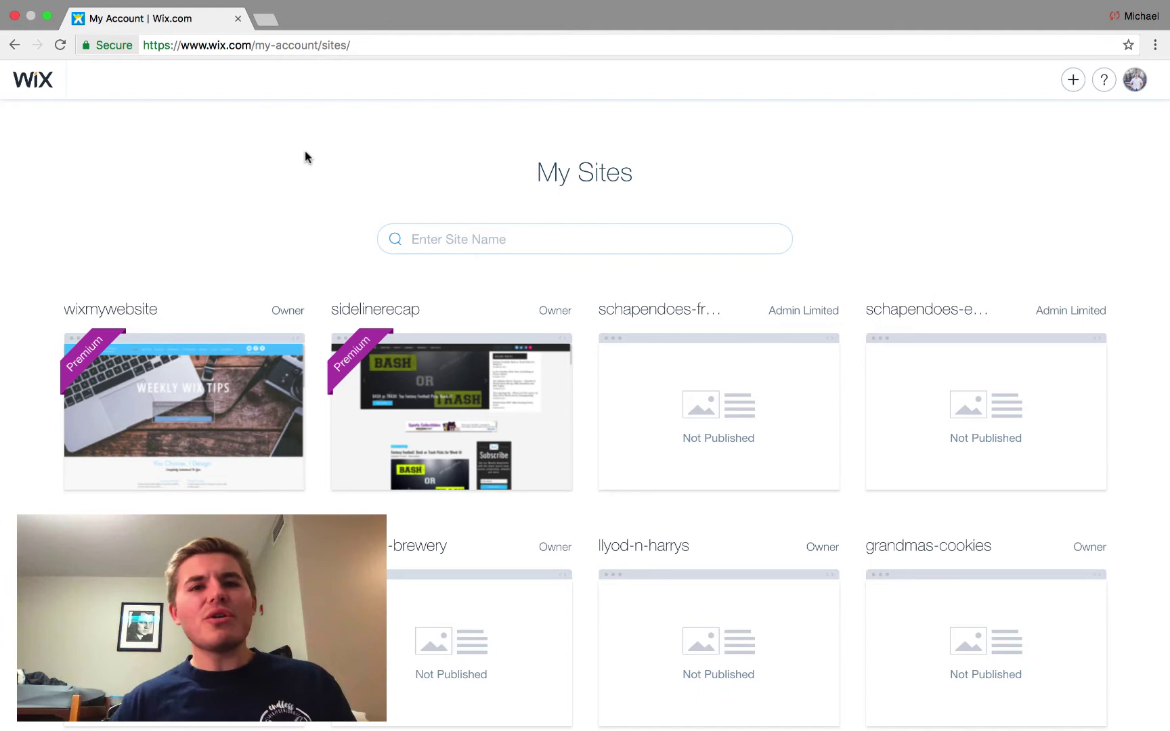
pyautogui.click(1073, 80)
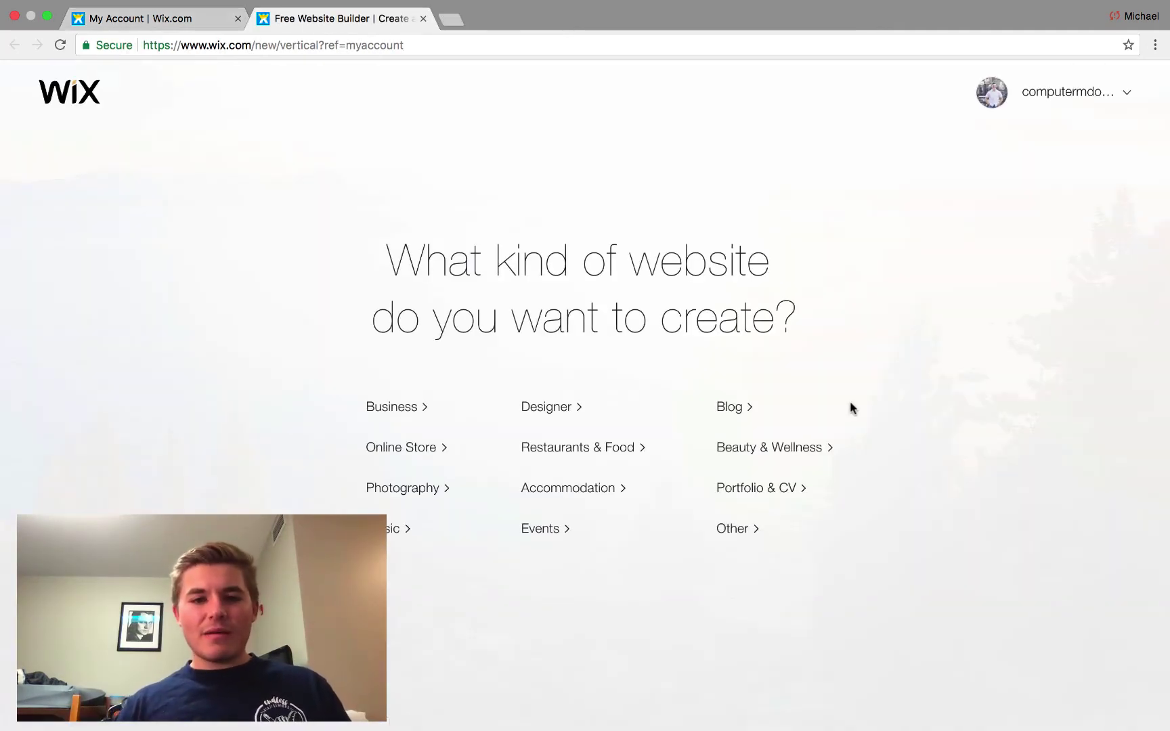
pyautogui.click(727, 409)
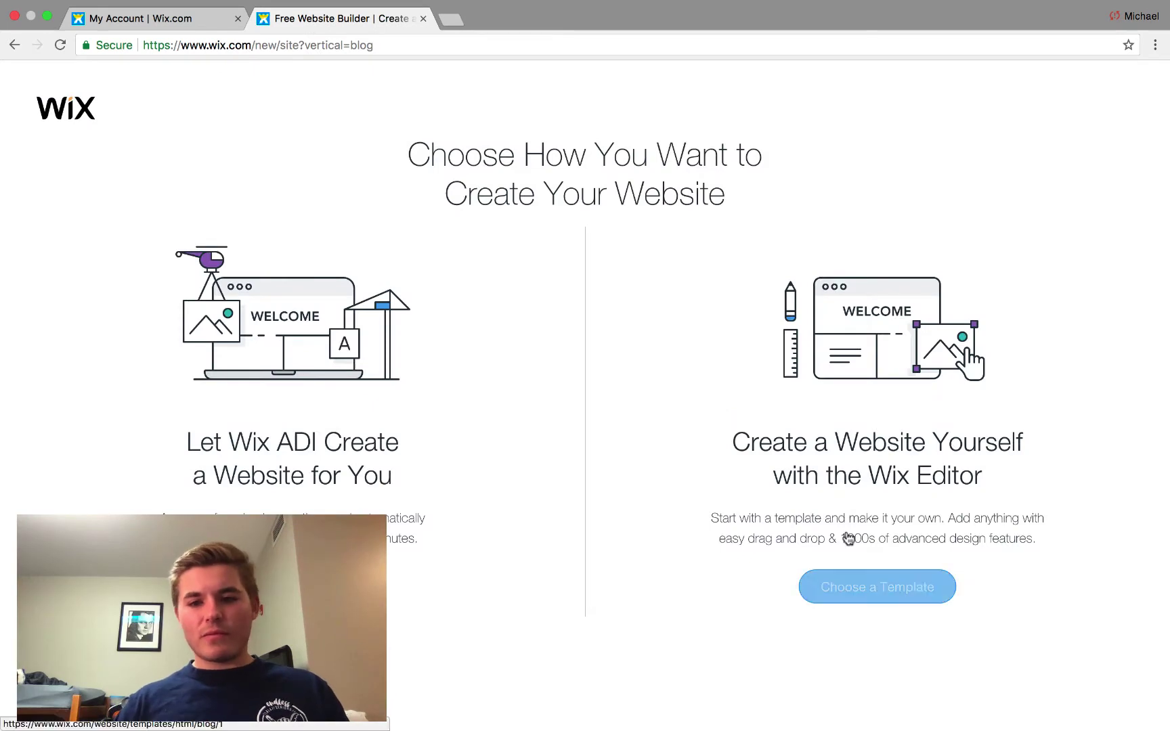
pyautogui.click(919, 605)
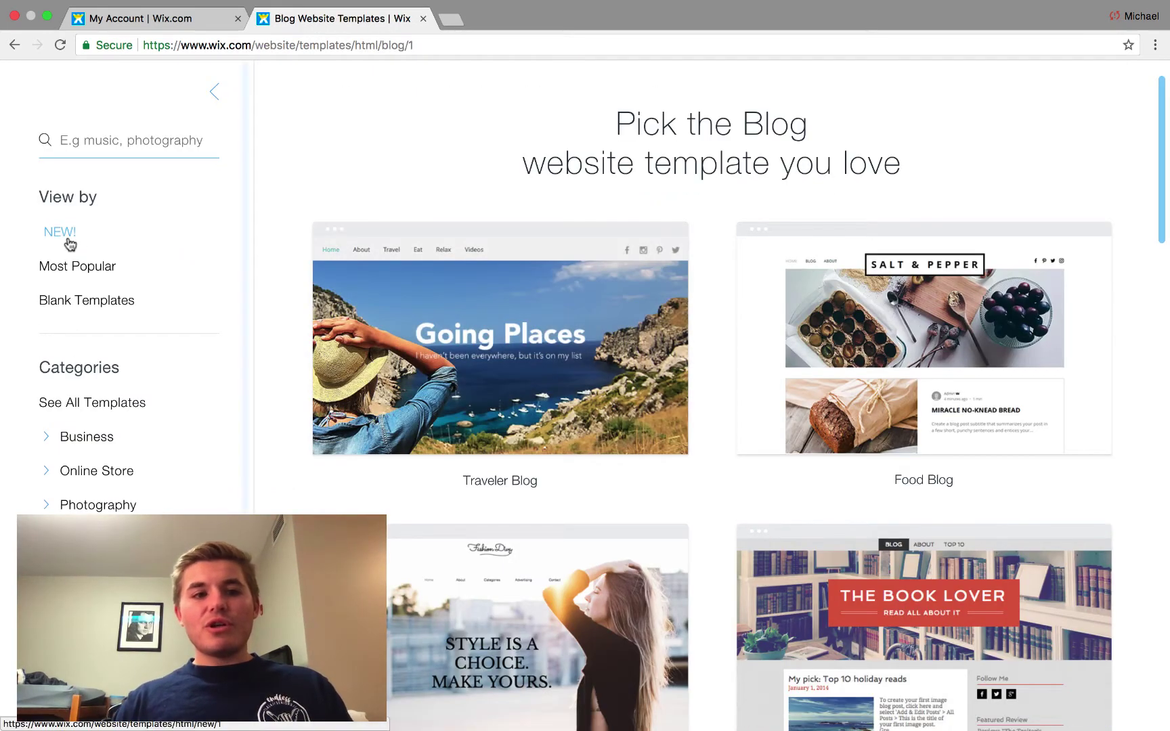
pyautogui.click(61, 232)
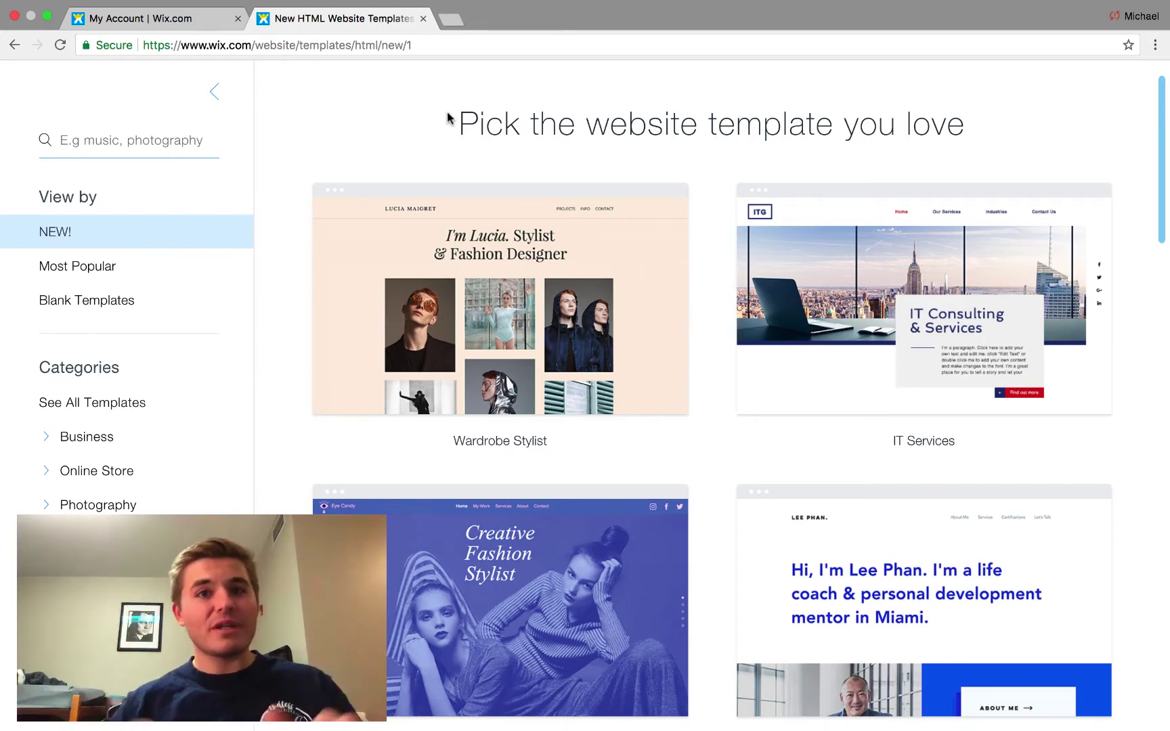
# Open the IT Services template in the editor and close the preview and templates tabs
pyautogui.click(854, 332)
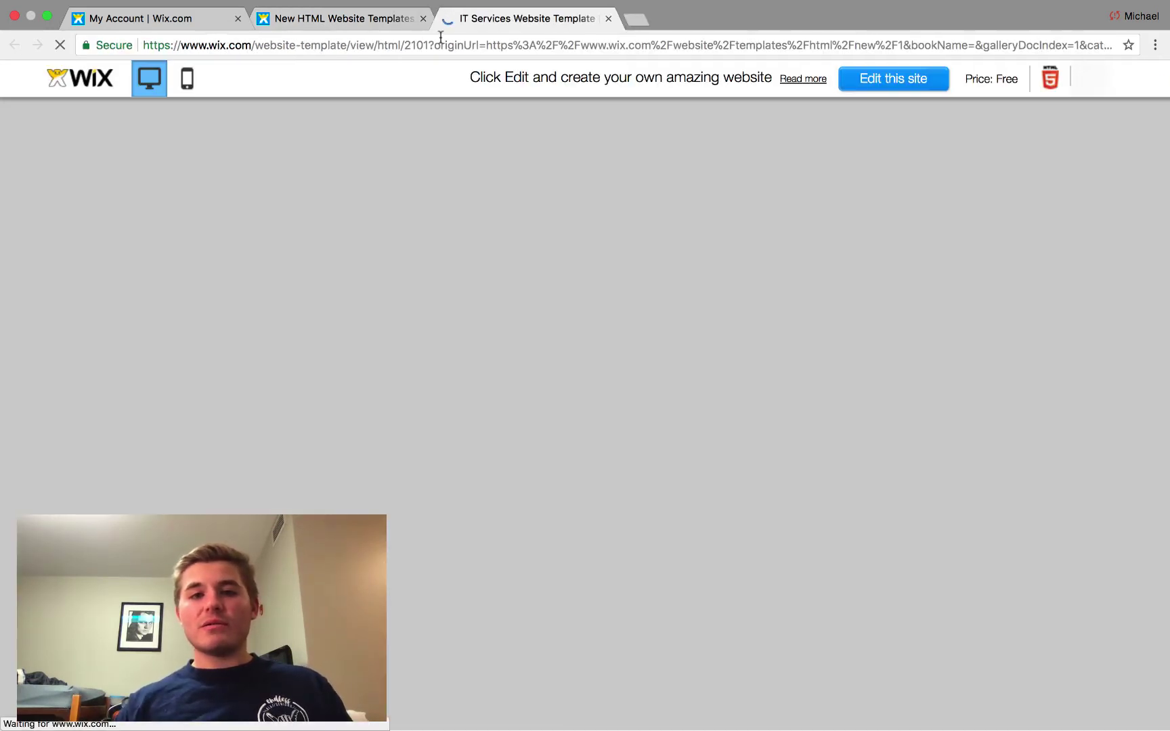
pyautogui.click(894, 79)
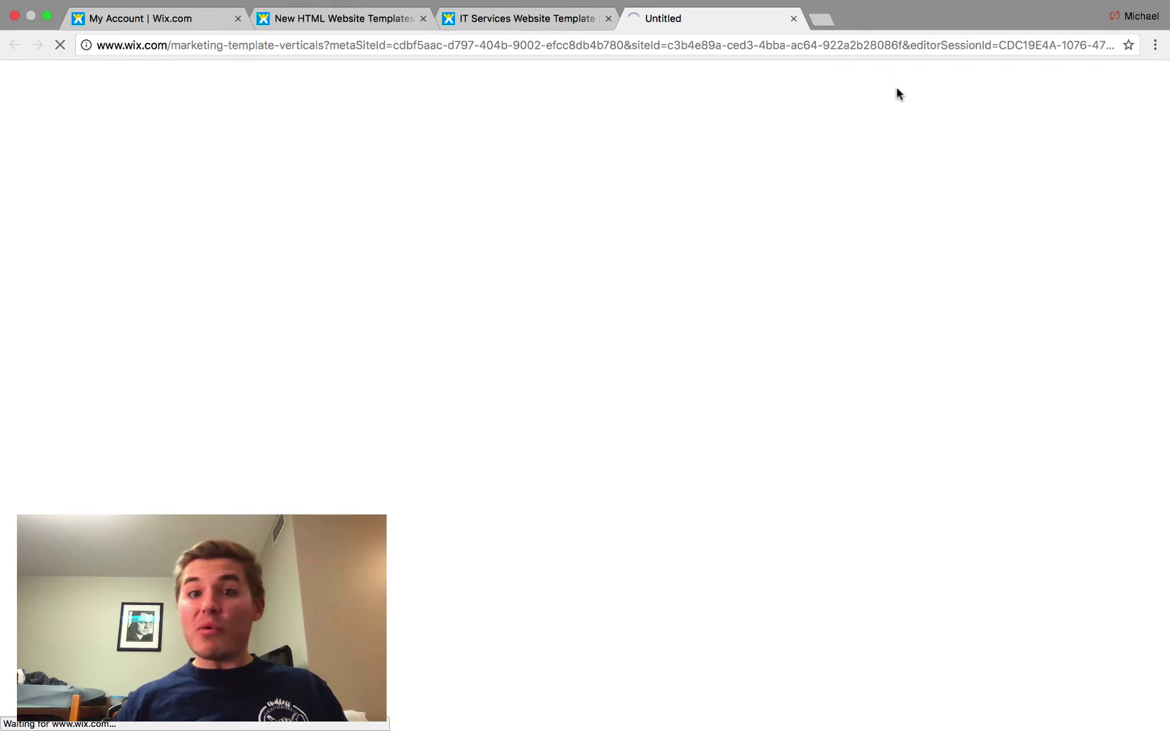
pyautogui.click(608, 19)
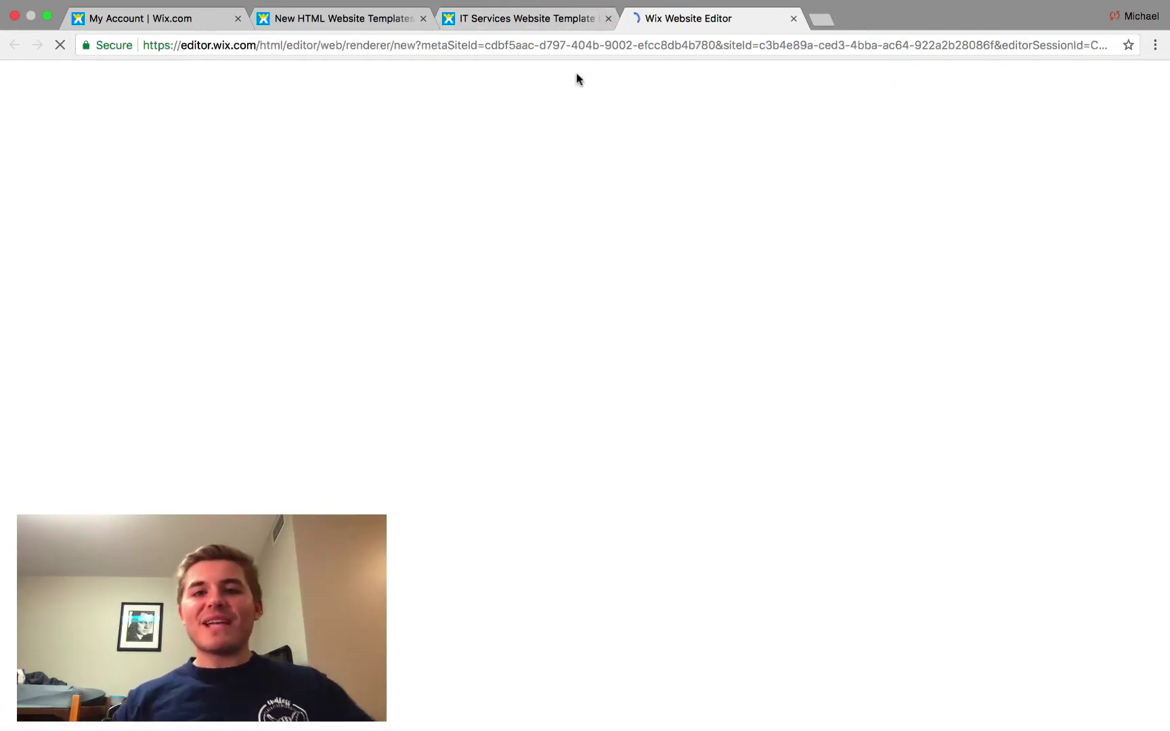
pyautogui.click(423, 18)
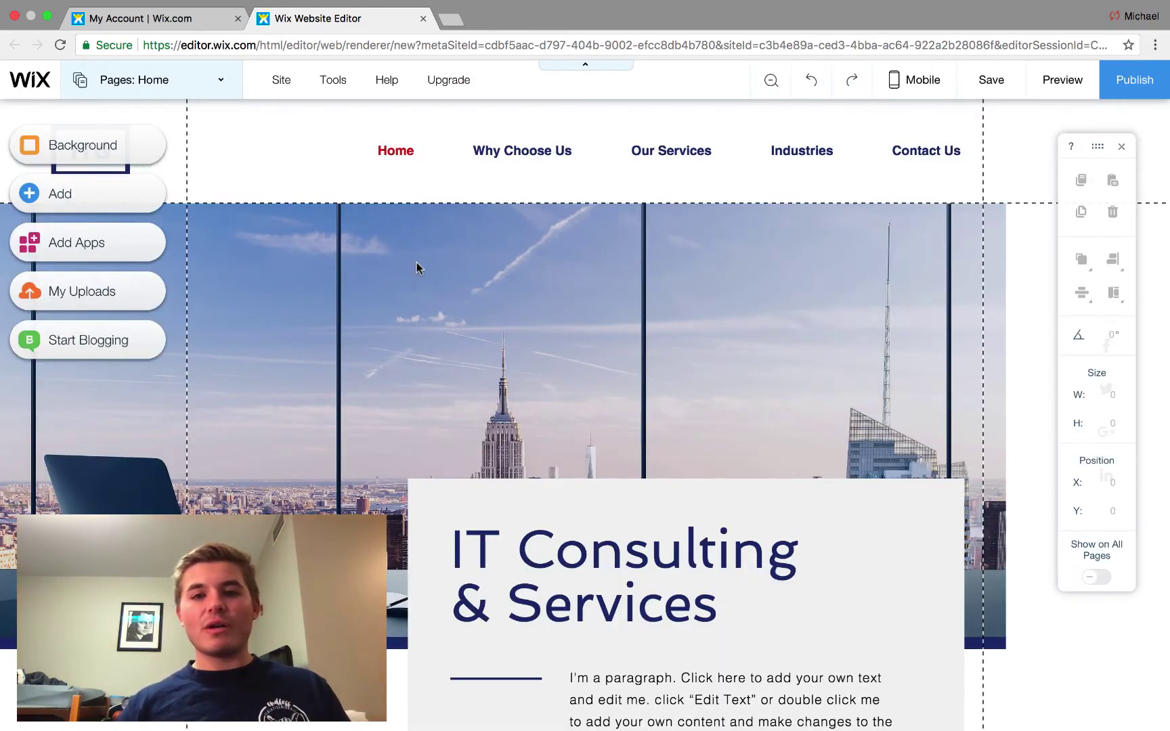
# Add the Wix Blog app to the site from the App Market
pyautogui.scroll(-2, 417, 264)
pyautogui.scroll(2, 417, 262)
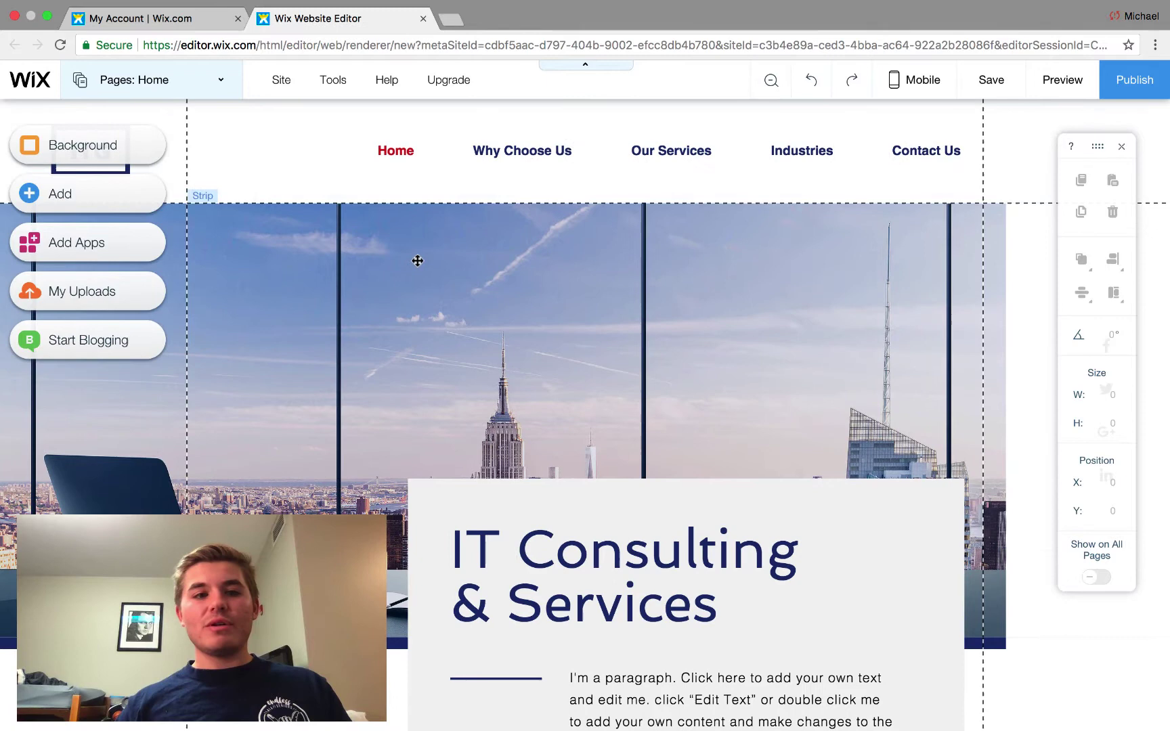
pyautogui.click(79, 248)
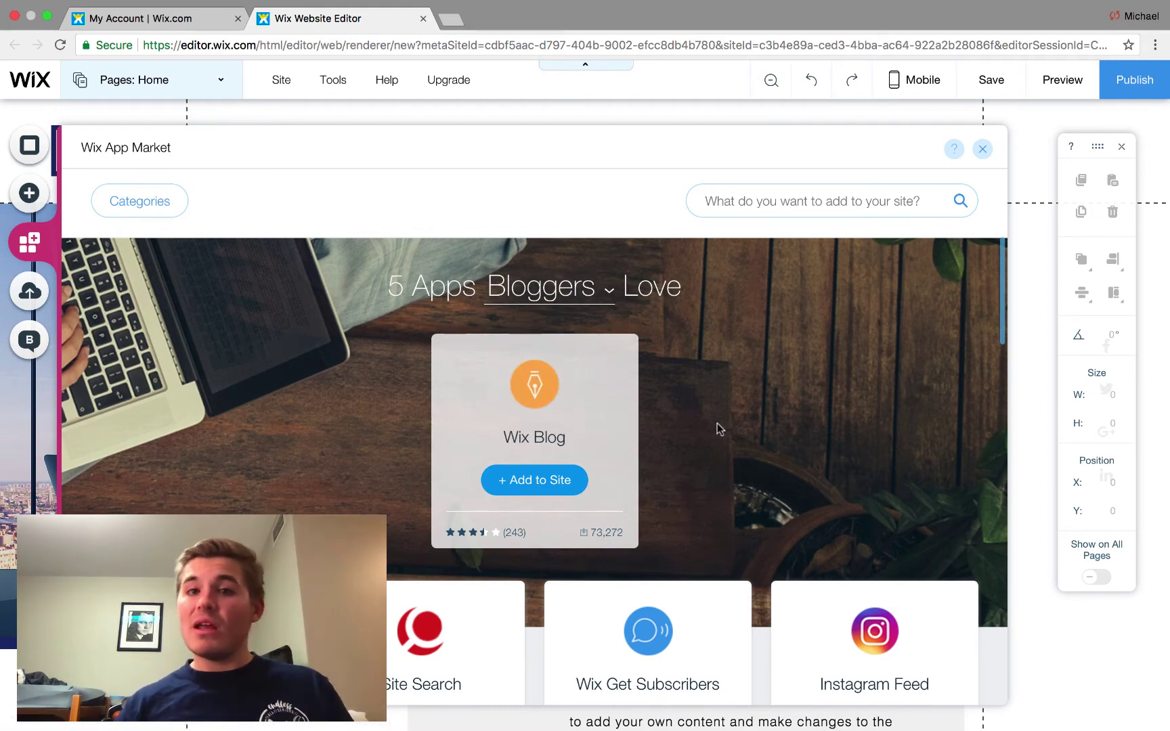
pyautogui.click(533, 488)
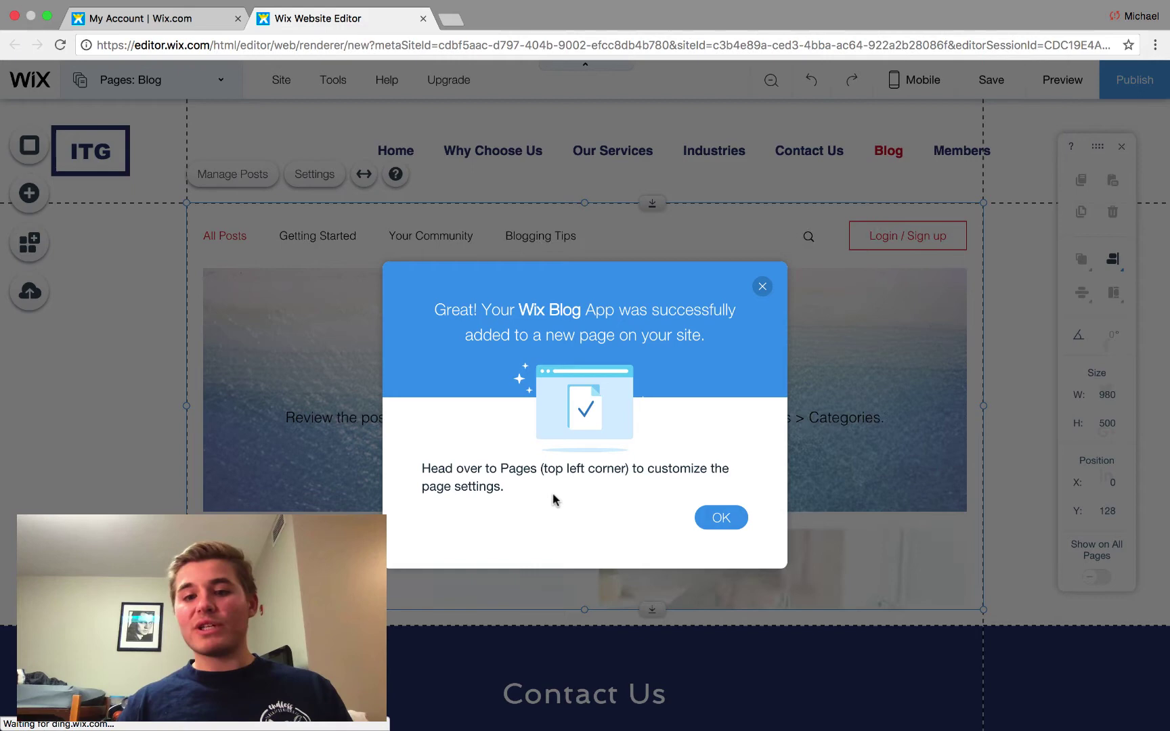
# Dismiss the blog-added confirmation and scroll through the Blog page's sample posts and back to the top
pyautogui.click(722, 518)
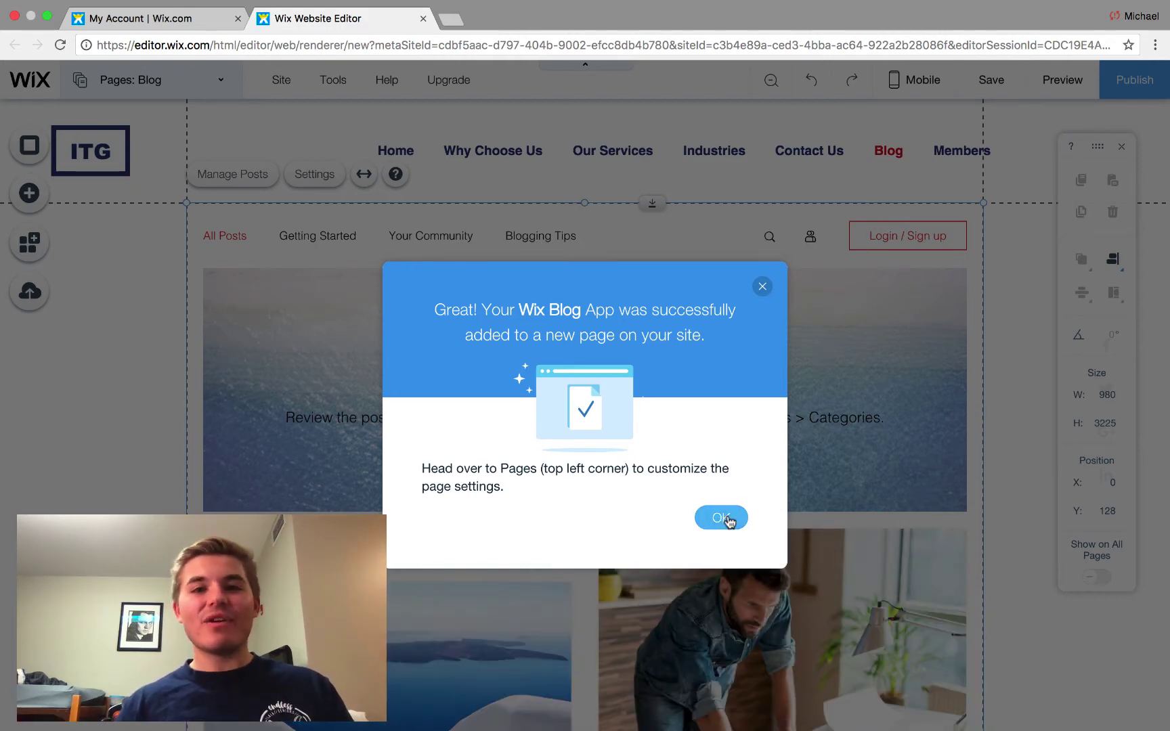
pyautogui.scroll(-2, 728, 516)
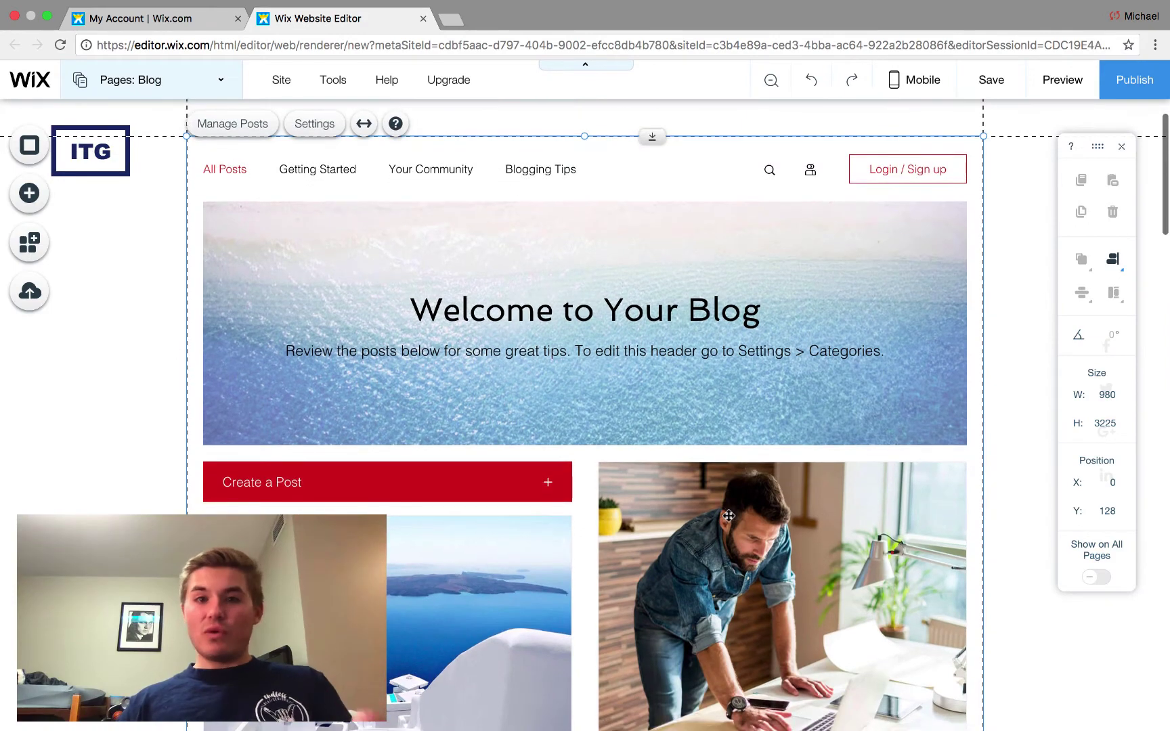
pyautogui.scroll(-1, 728, 516)
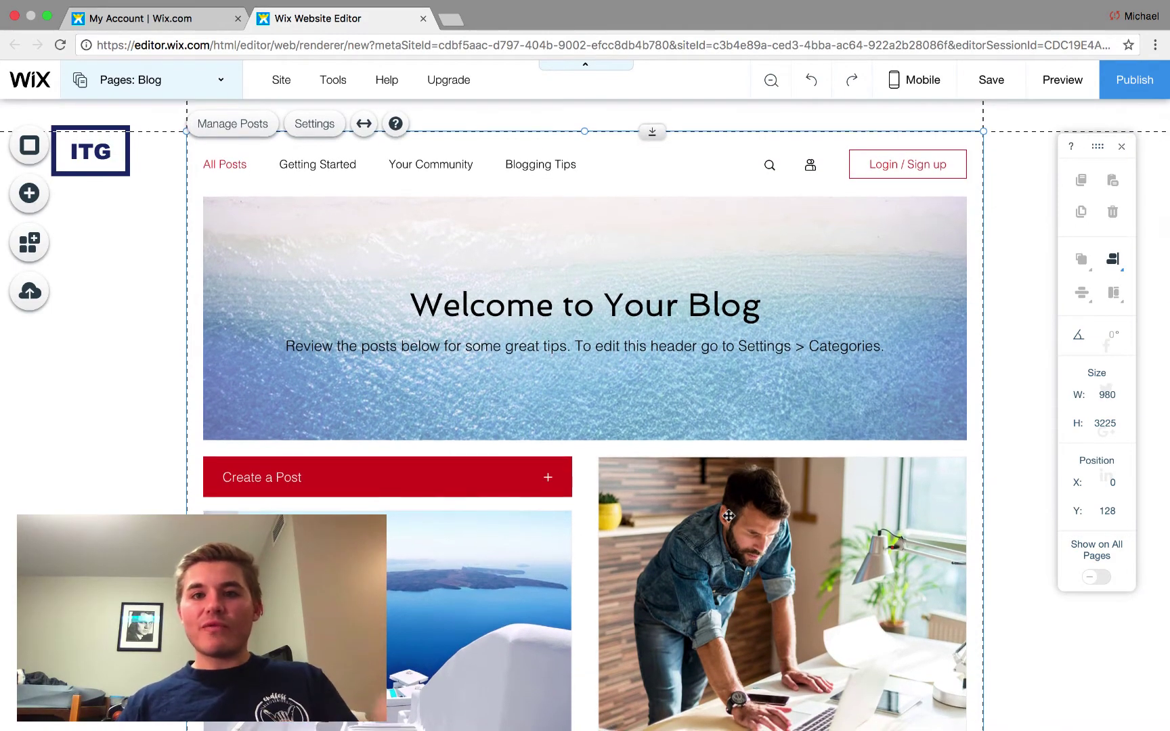
pyautogui.scroll(-5, 728, 516)
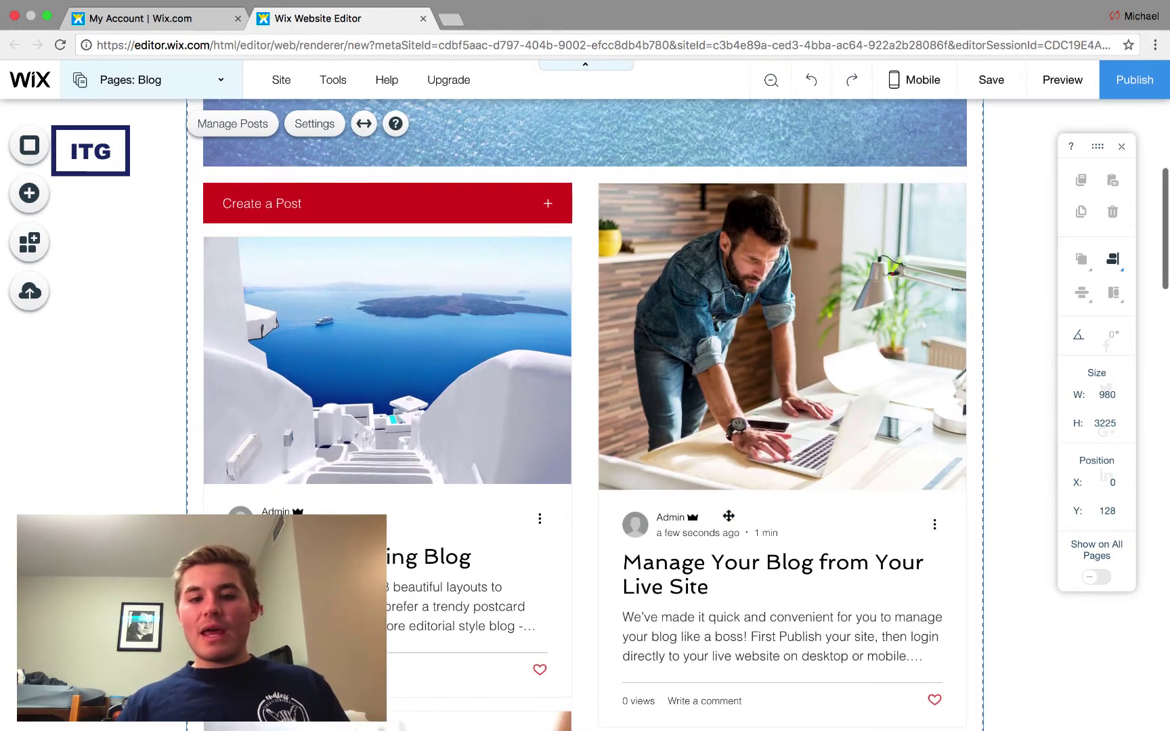
pyautogui.scroll(-3, 729, 516)
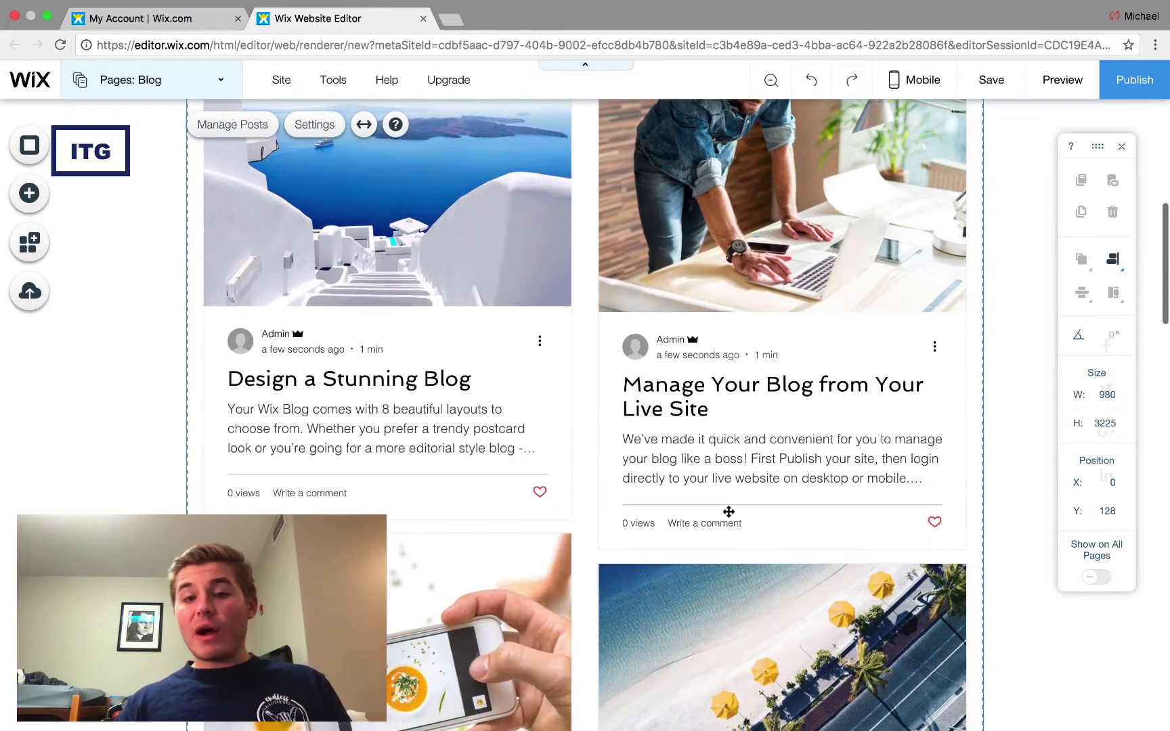
pyautogui.scroll(7, 729, 515)
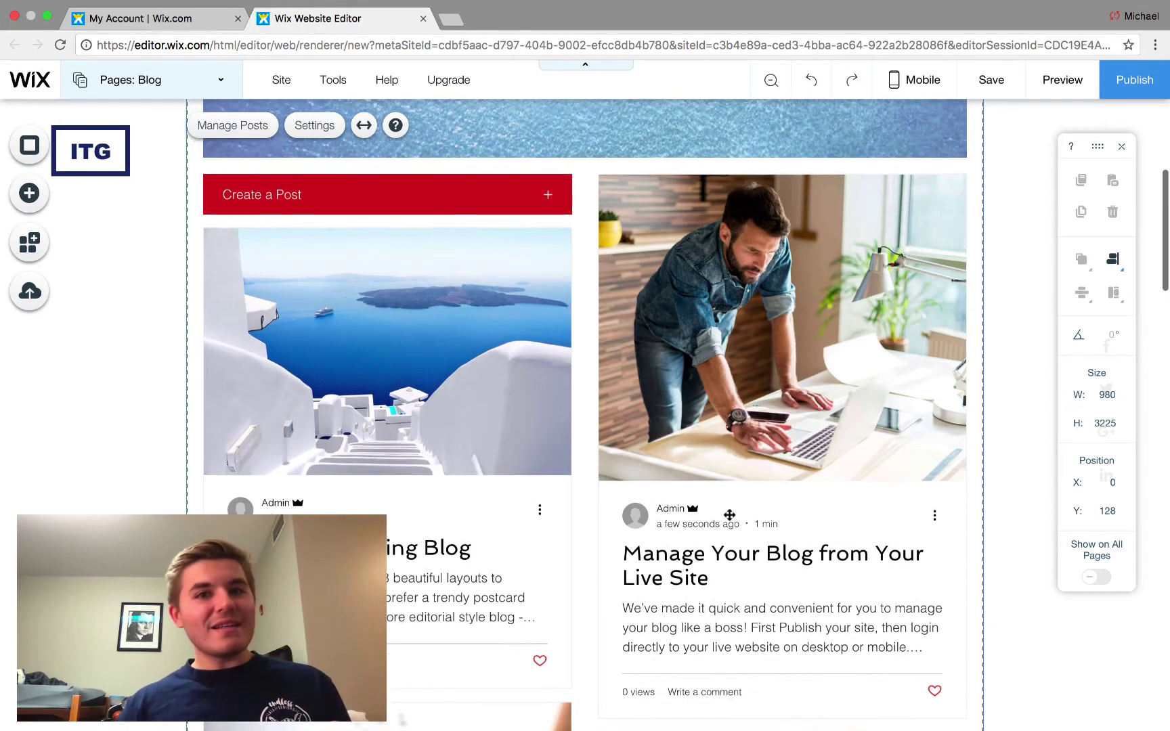
pyautogui.scroll(2, 729, 515)
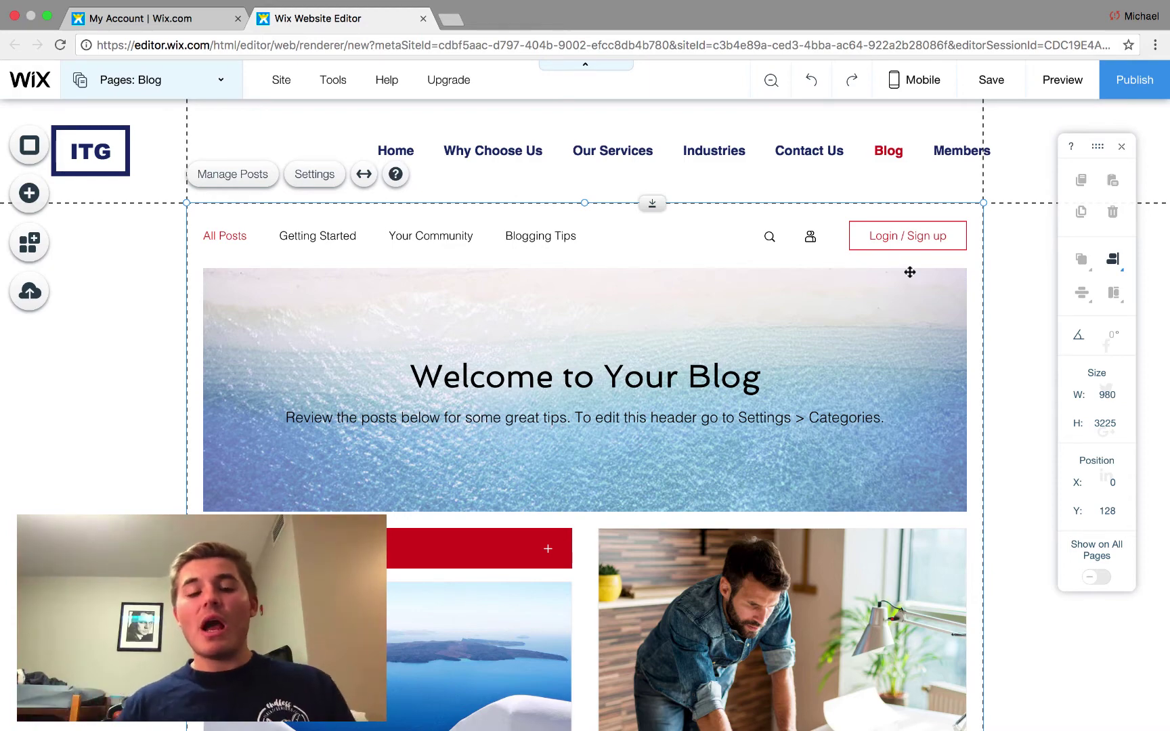
pyautogui.scroll(-1, 910, 271)
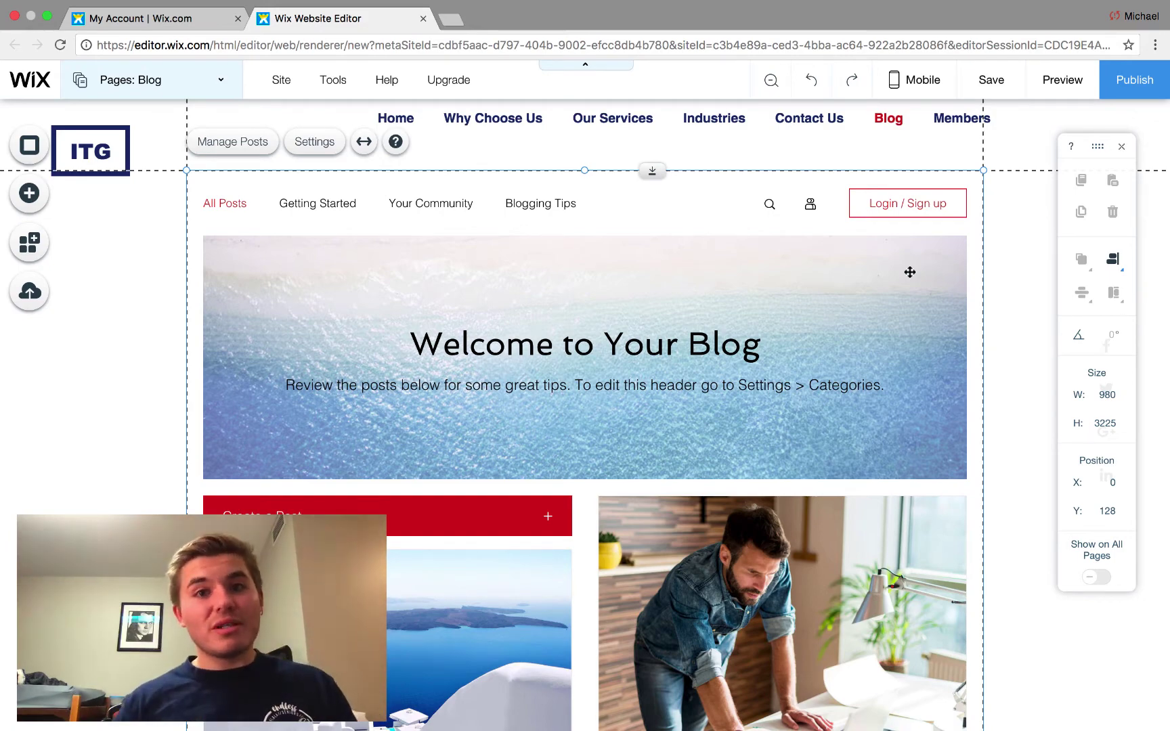
pyautogui.scroll(2, 909, 271)
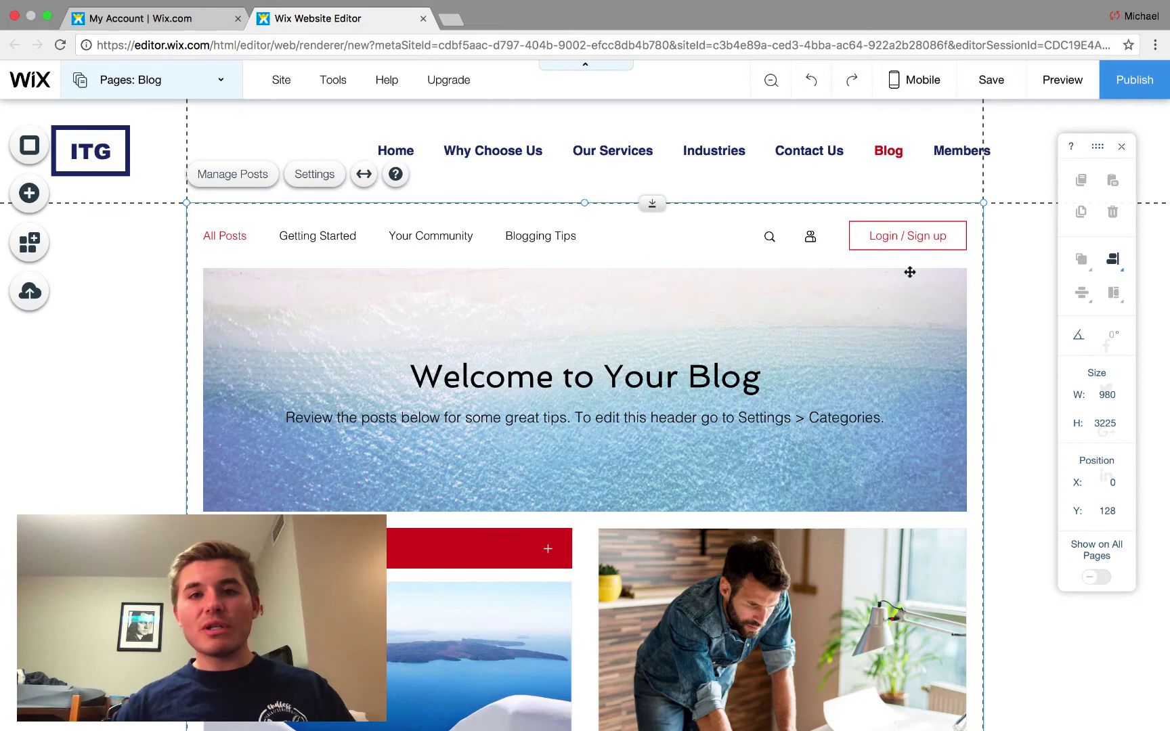
# Select the blog feed and show its categories in the blog settings
pyautogui.click(386, 273)
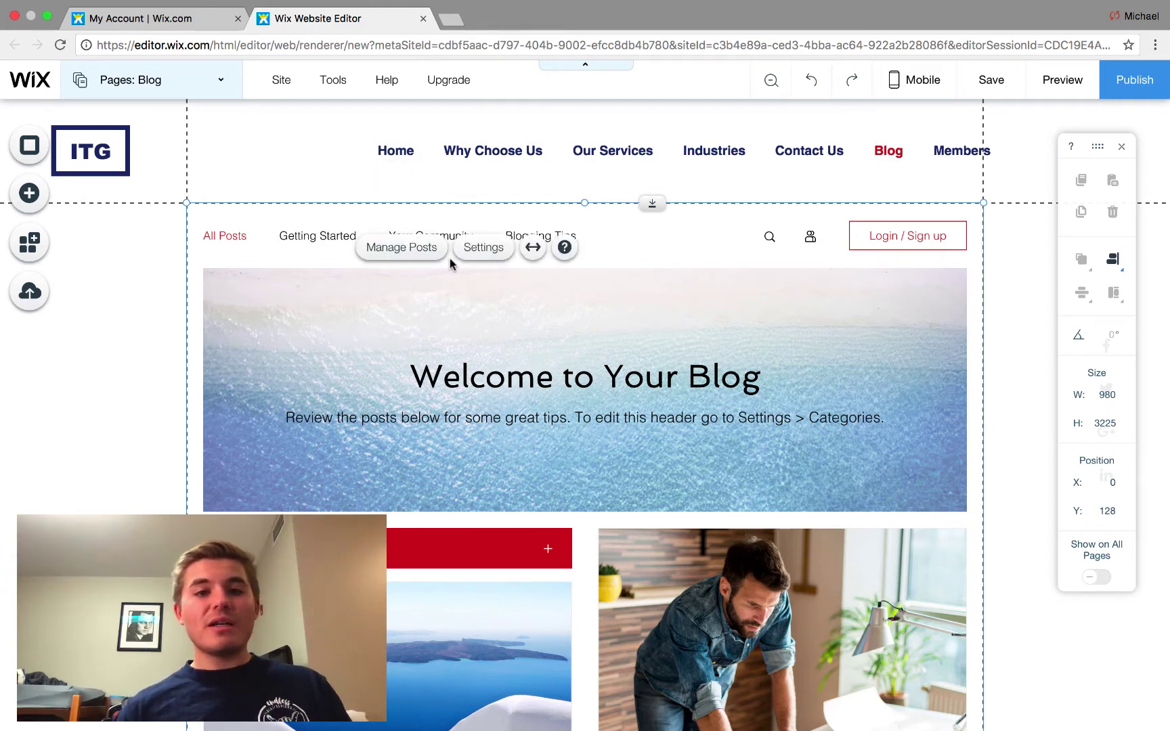
pyautogui.click(482, 247)
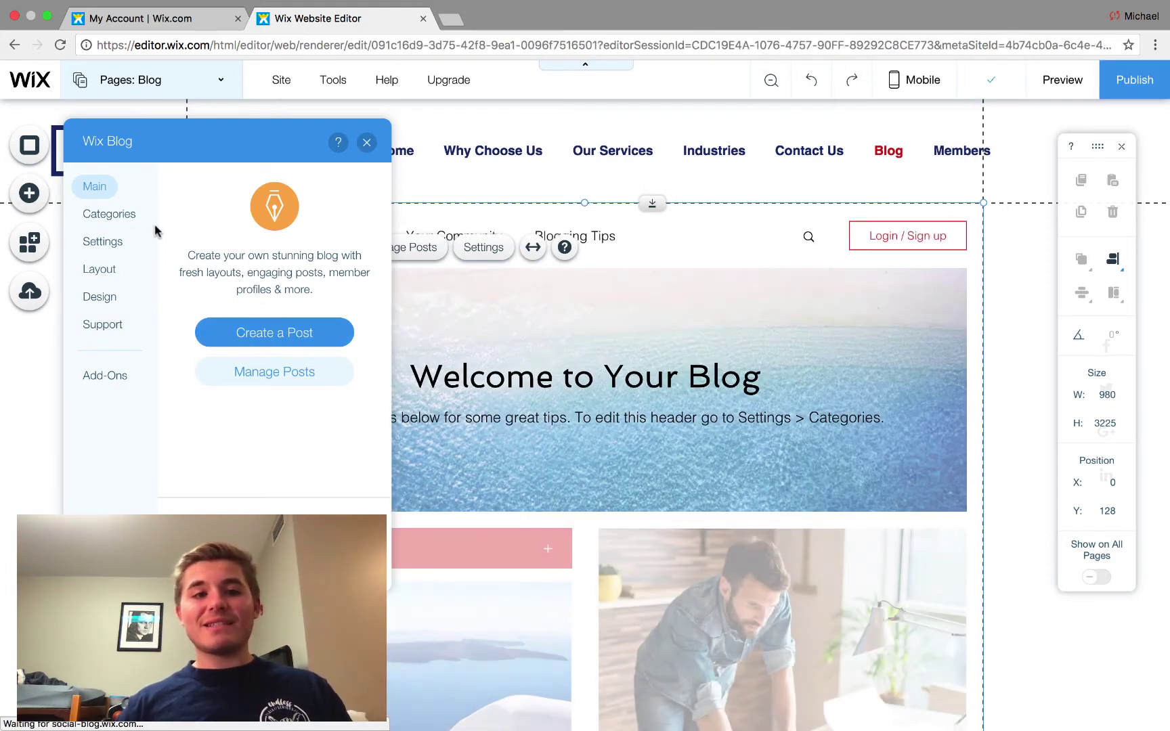
pyautogui.click(111, 217)
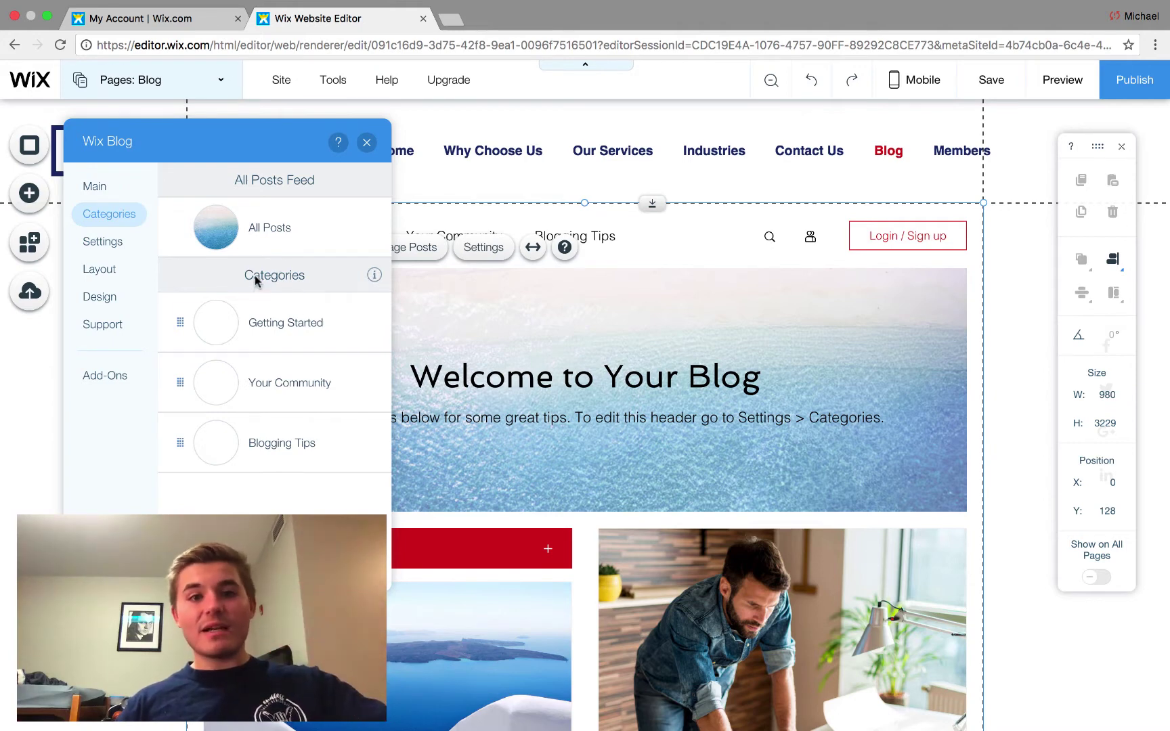
# Open the All Posts feed's menu label, title and description for editing and review them
pyautogui.moveTo(298, 331)
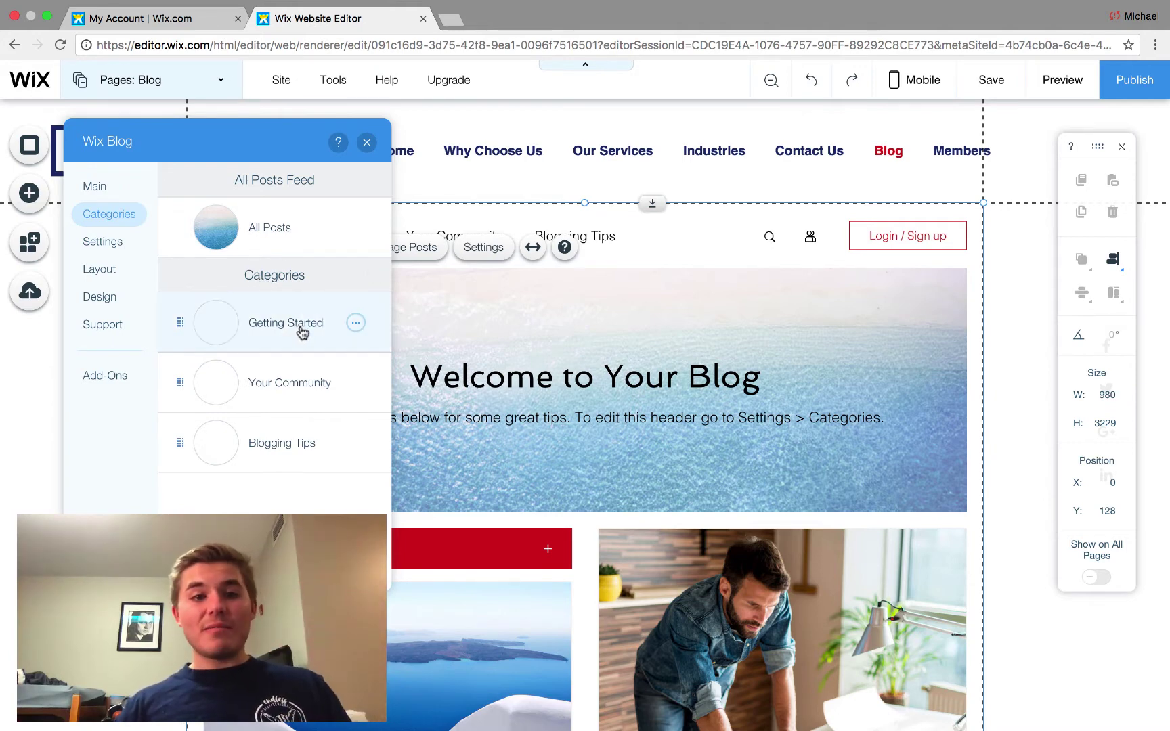
pyautogui.moveTo(357, 239)
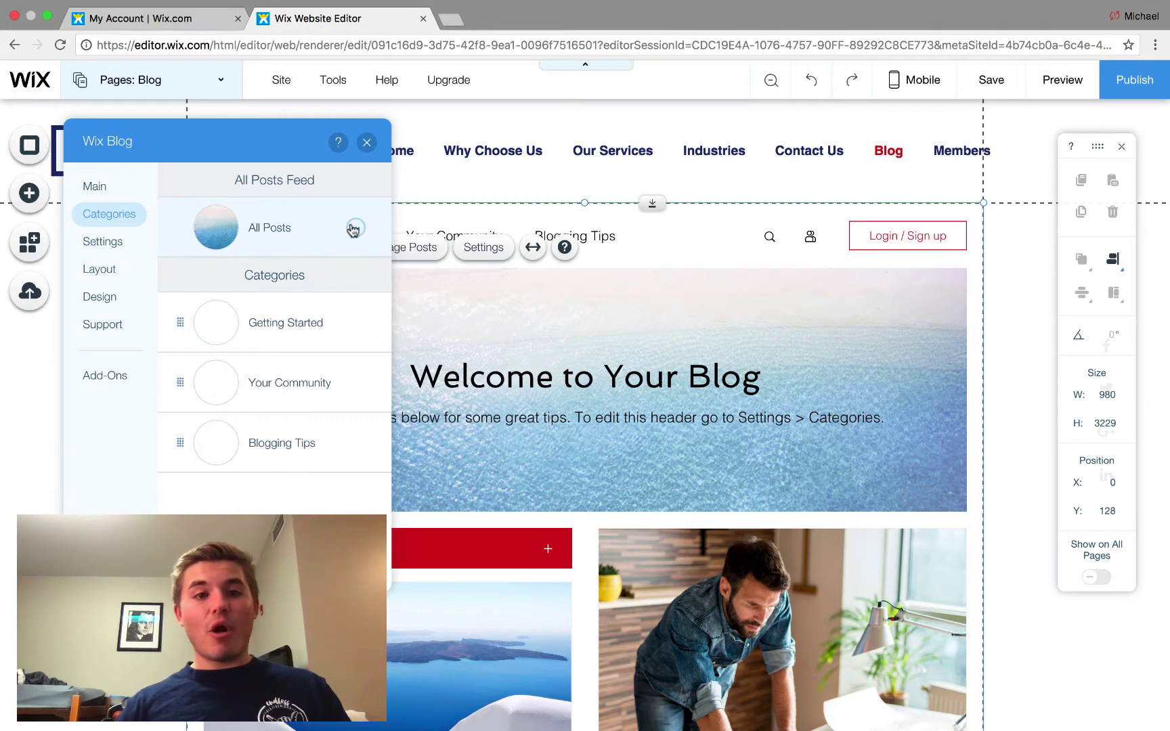
pyautogui.click(355, 228)
pyautogui.click(289, 255)
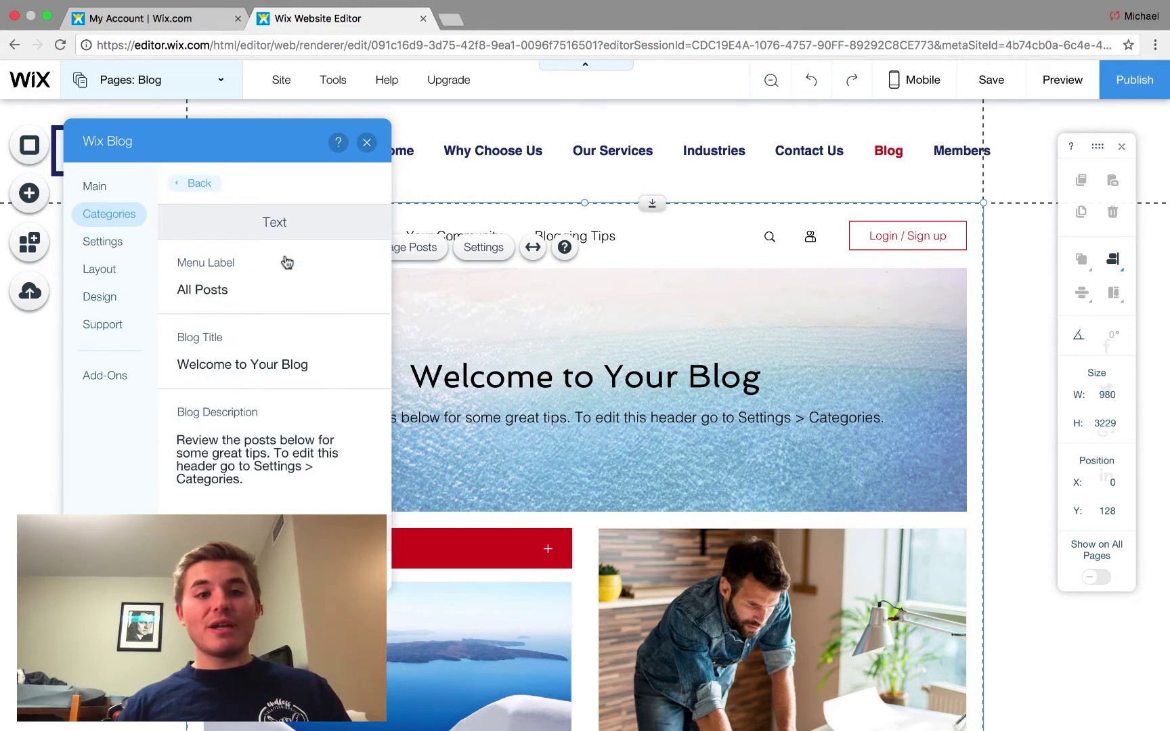
pyautogui.scroll(-2, 293, 377)
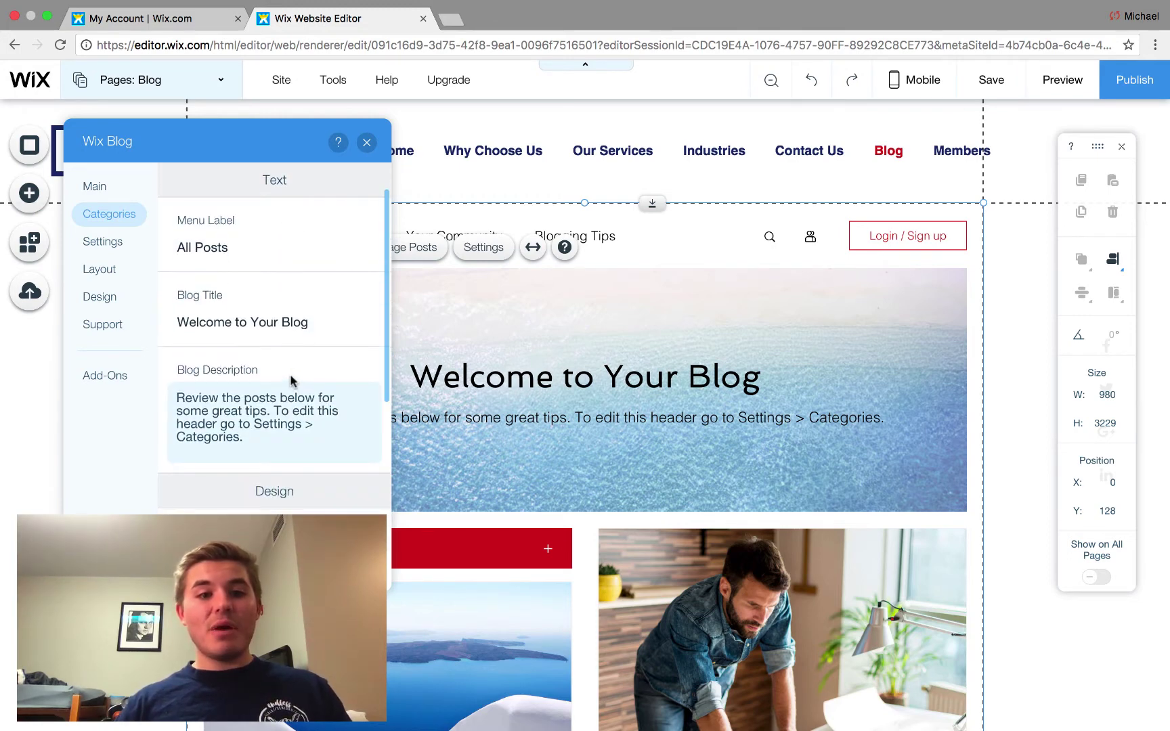
pyautogui.scroll(-4, 291, 308)
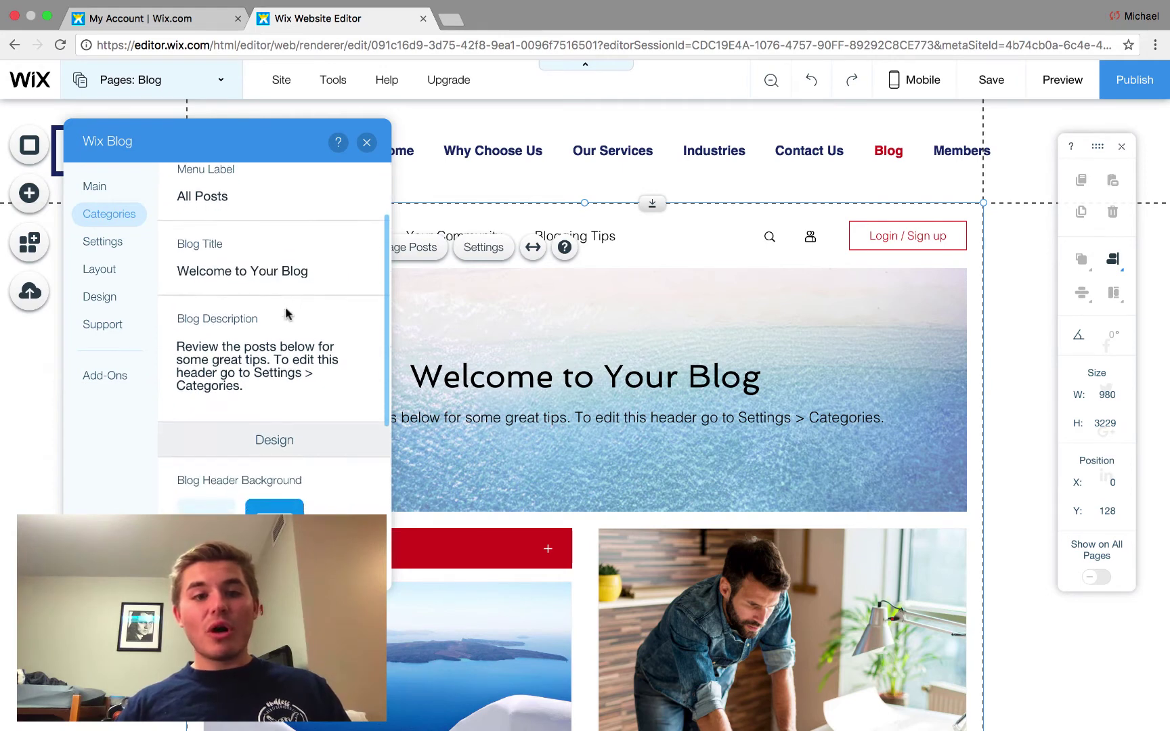
pyautogui.scroll(-10, 259, 375)
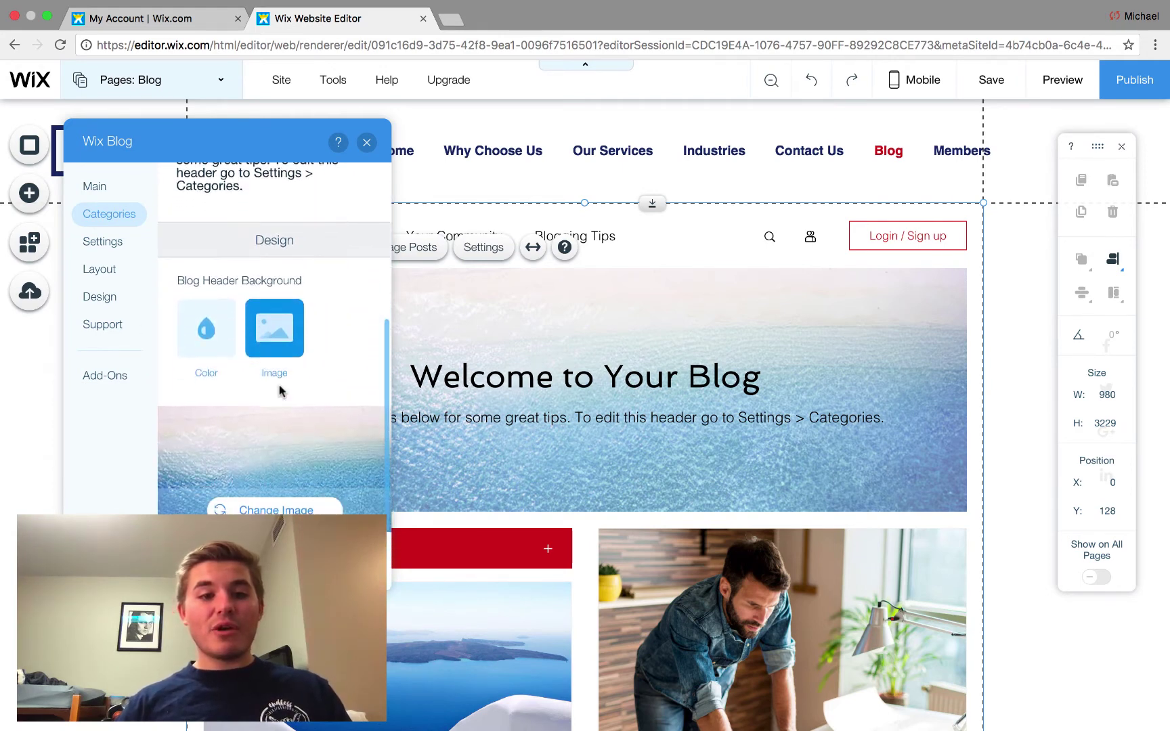
pyautogui.scroll(15, 271, 399)
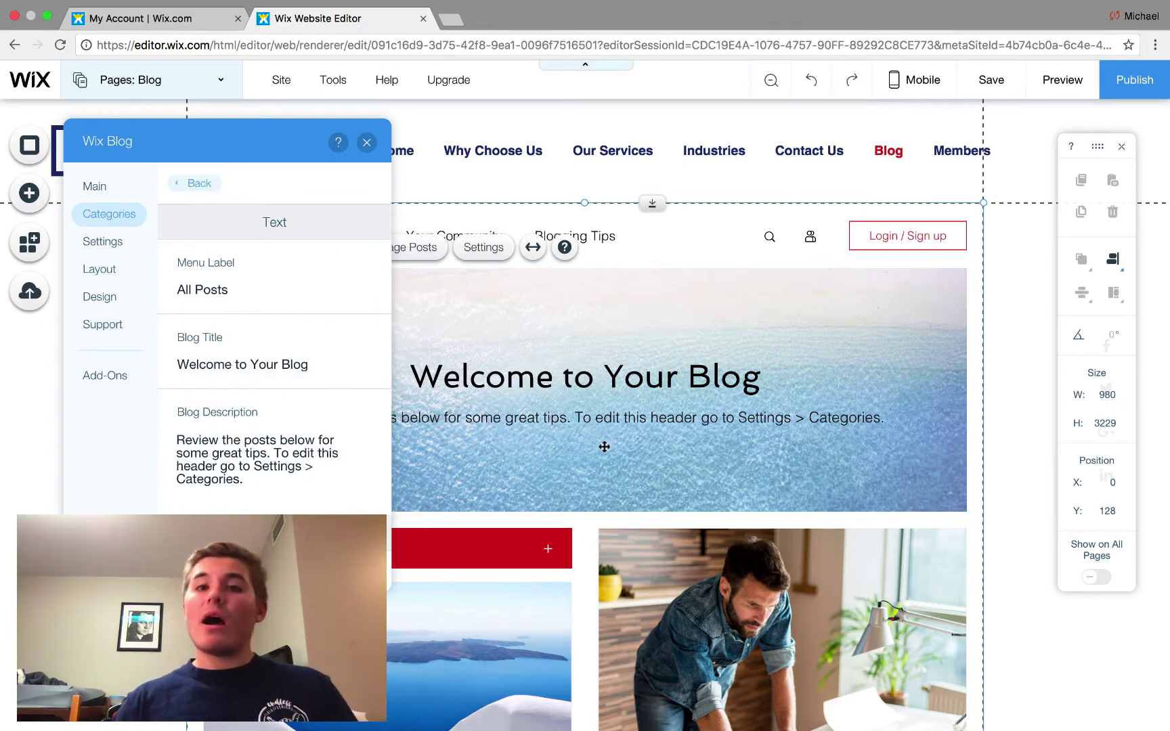
# Move the blog settings panel aside and select the blog element instead of the header
pyautogui.click(199, 194)
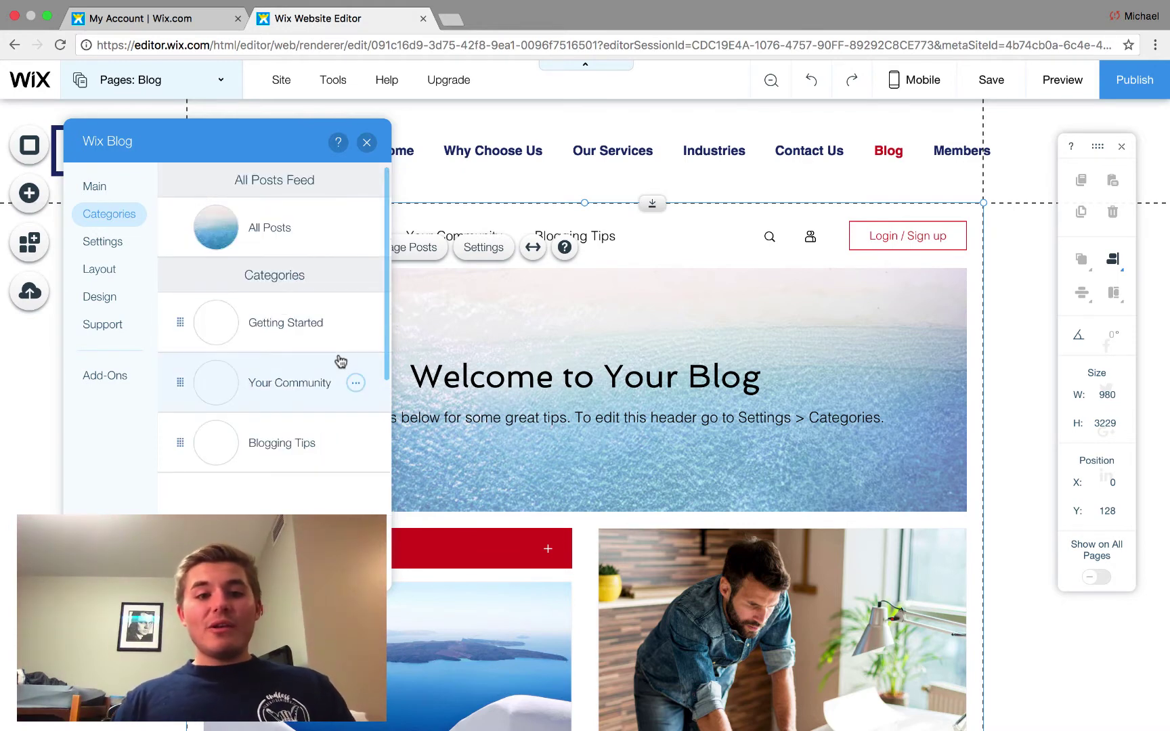
pyautogui.moveTo(283, 150); pyautogui.dragTo(779, 284)
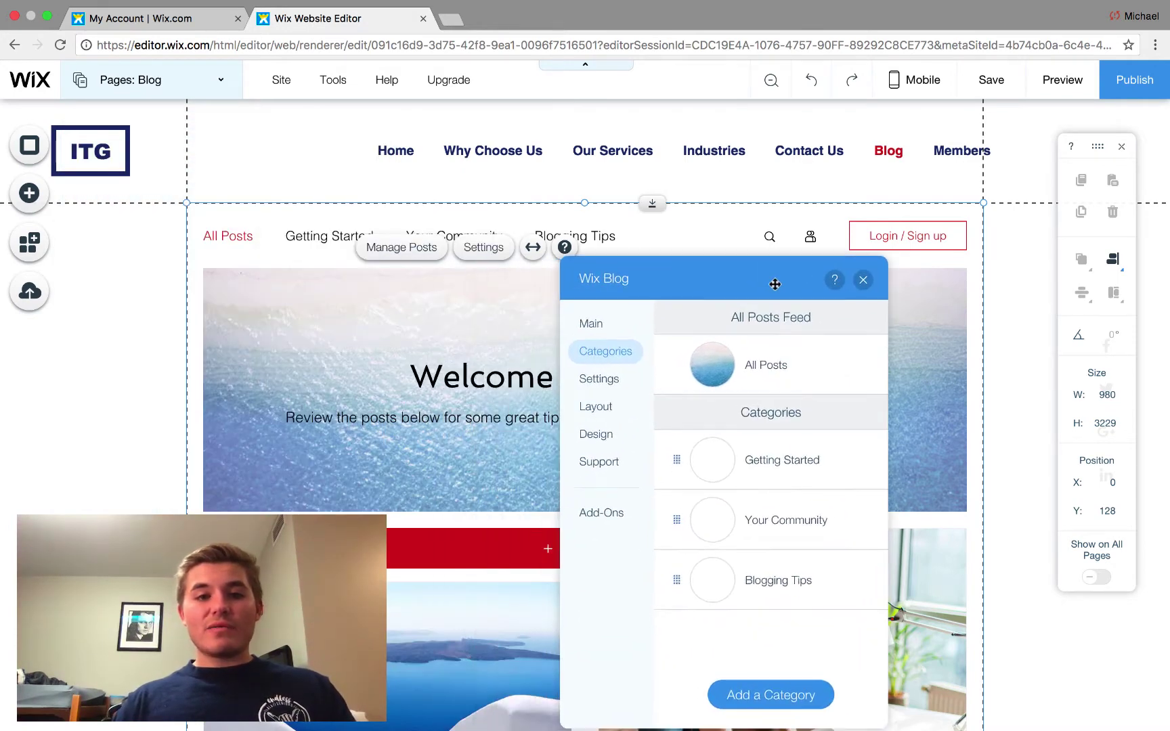
pyautogui.click(449, 178)
pyautogui.click(506, 232)
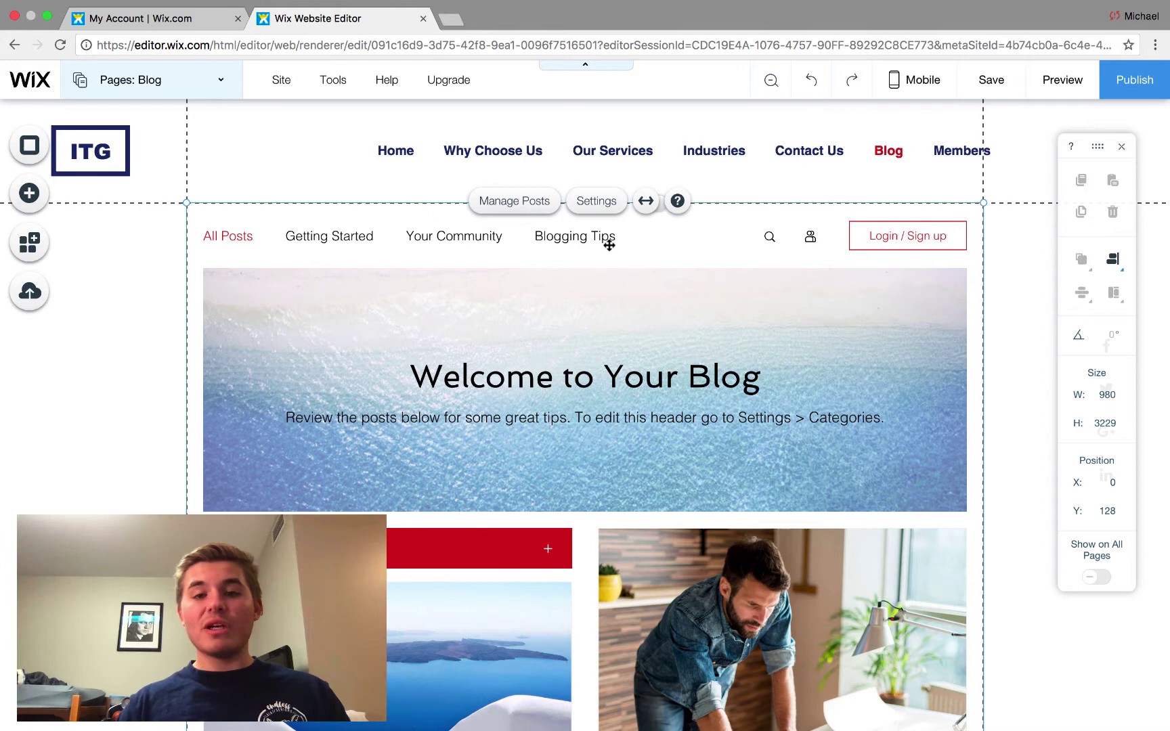
# Open the blog settings and view the Getting Started category's edit options
pyautogui.click(595, 203)
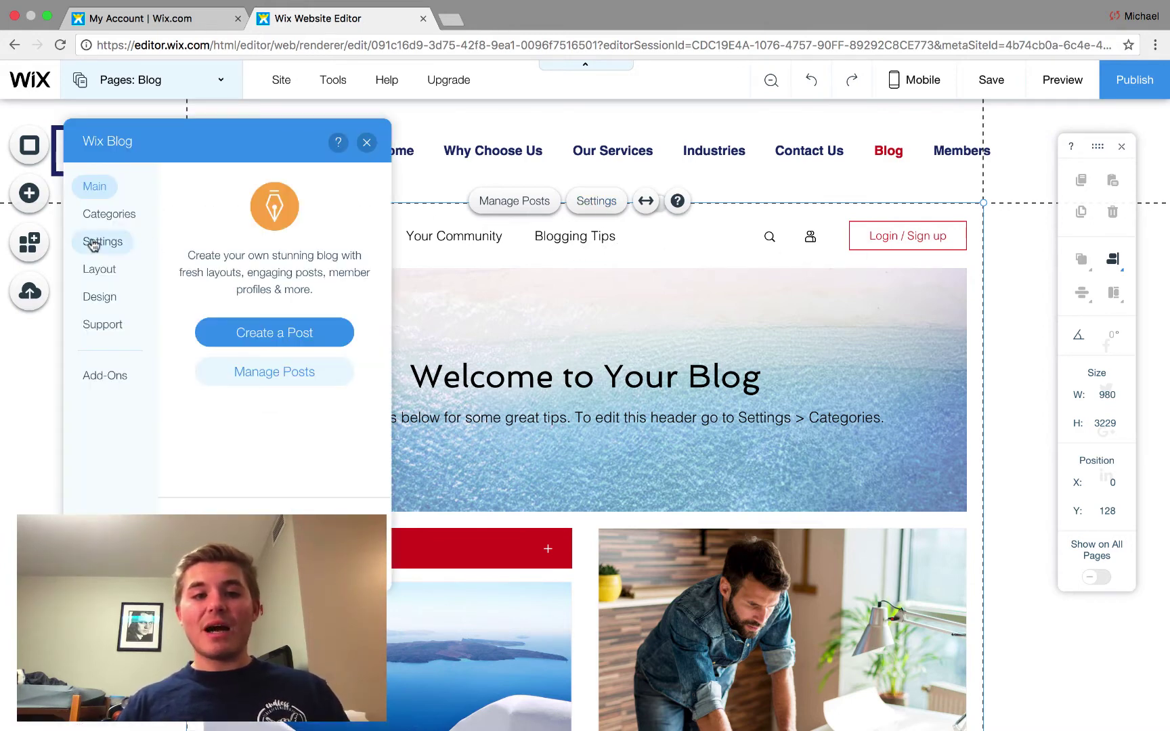
pyautogui.click(109, 215)
pyautogui.click(356, 323)
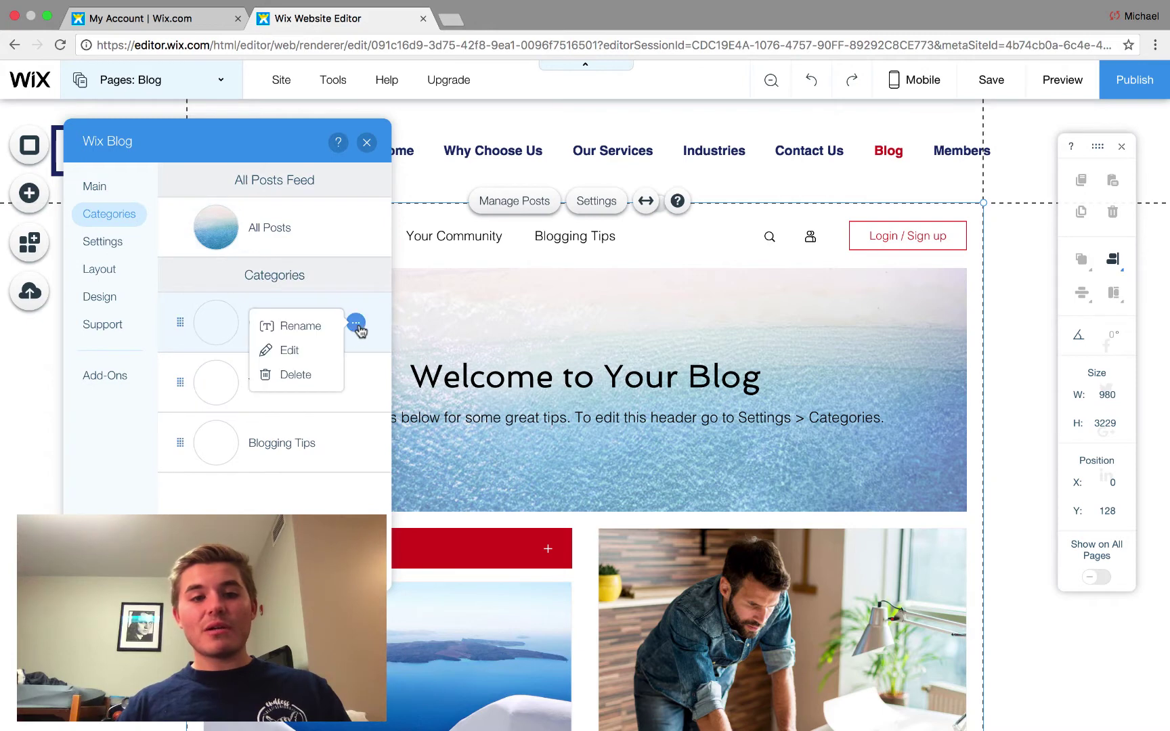
pyautogui.click(357, 324)
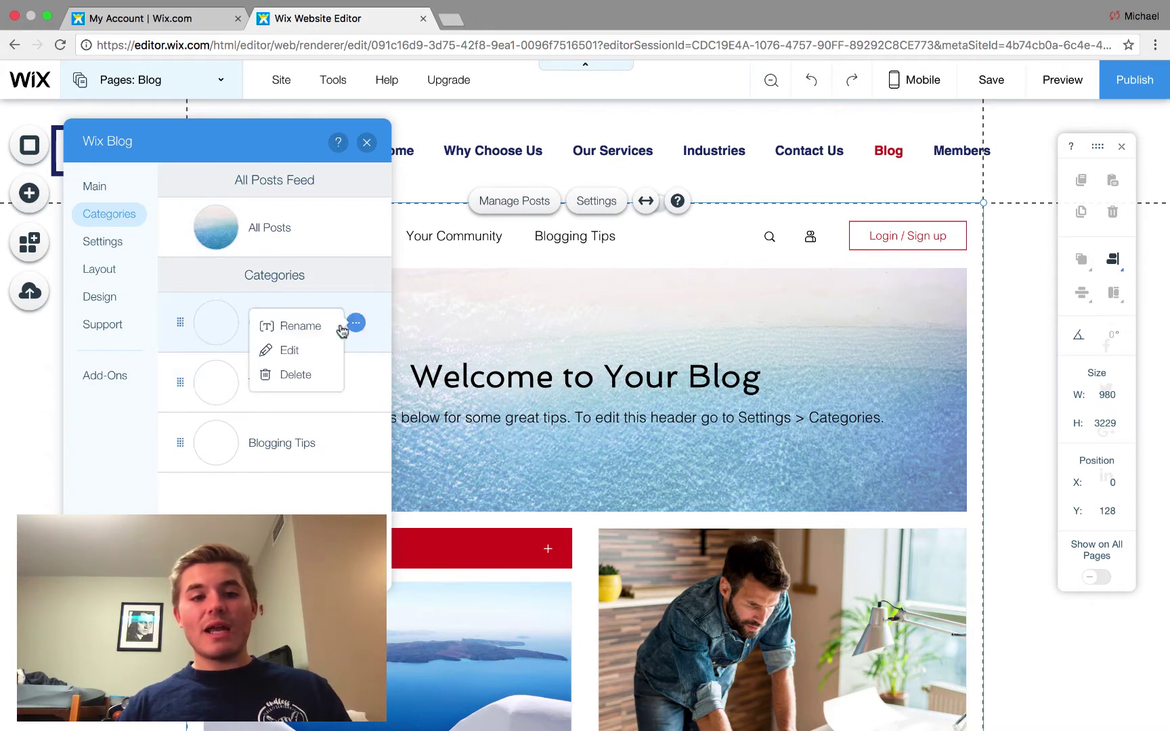
pyautogui.click(287, 350)
pyautogui.scroll(-4, 267, 324)
pyautogui.scroll(-3, 266, 325)
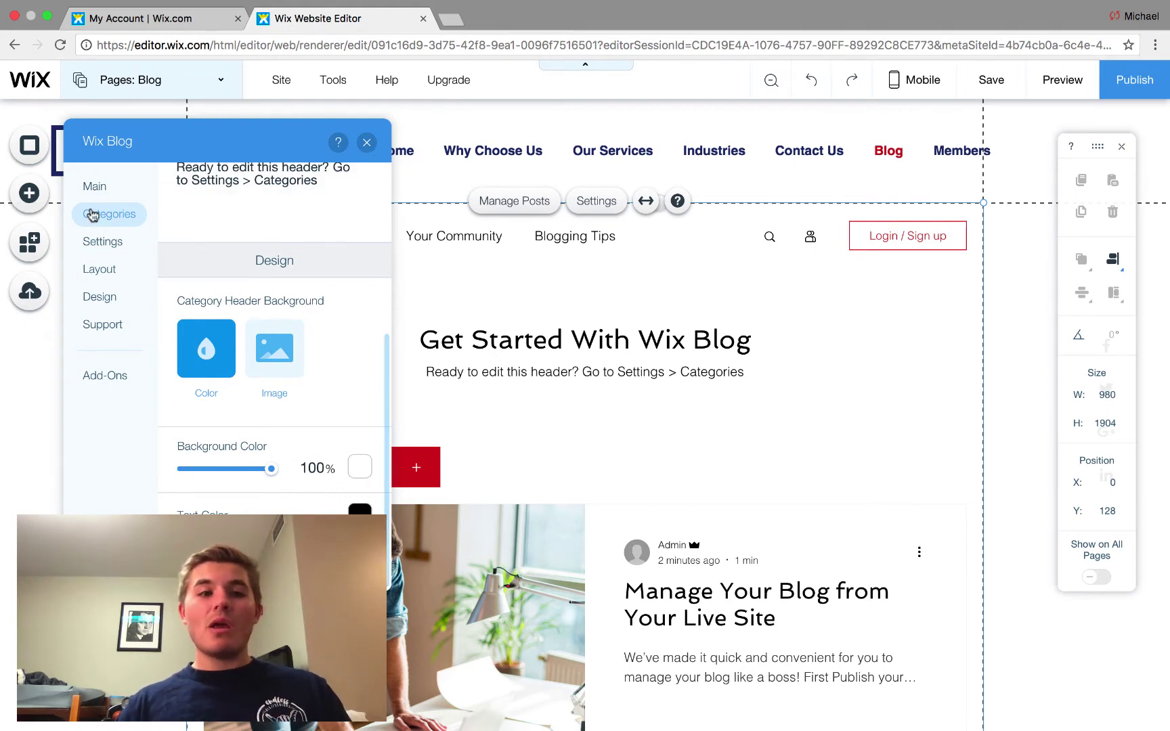
# In the blog's general settings, keep Entertainment as the Blog Subject
pyautogui.click(108, 245)
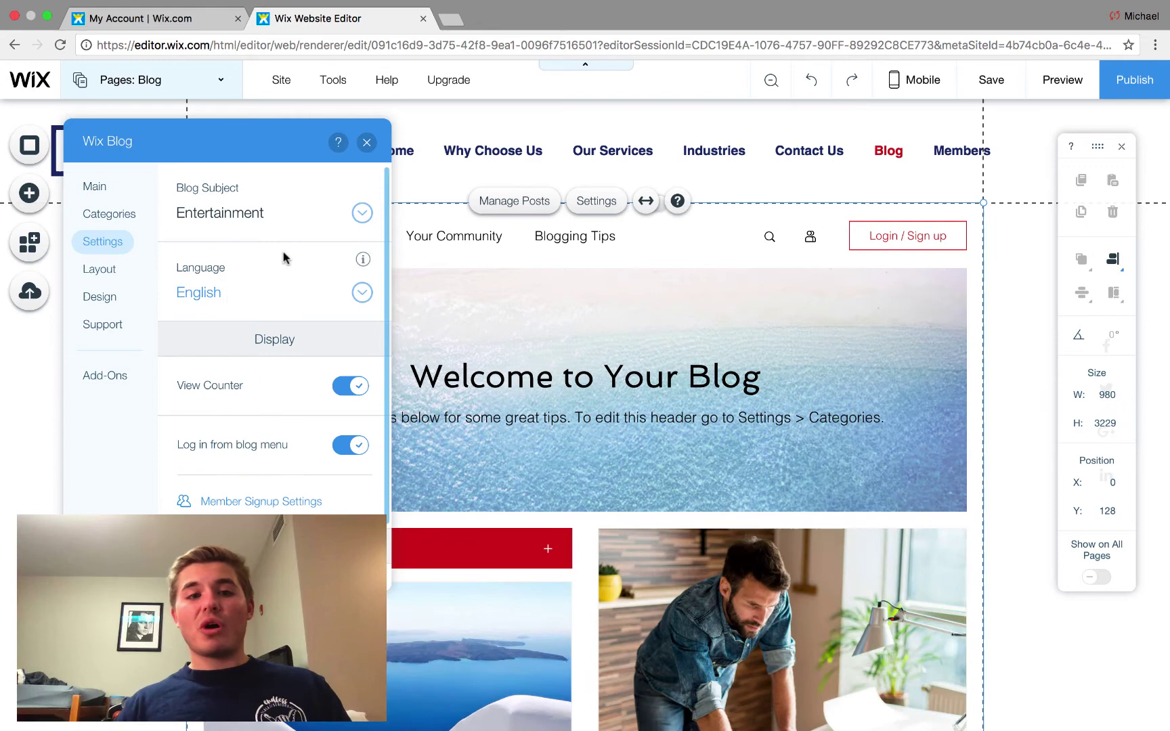
pyautogui.click(243, 216)
pyautogui.scroll(-5, 287, 386)
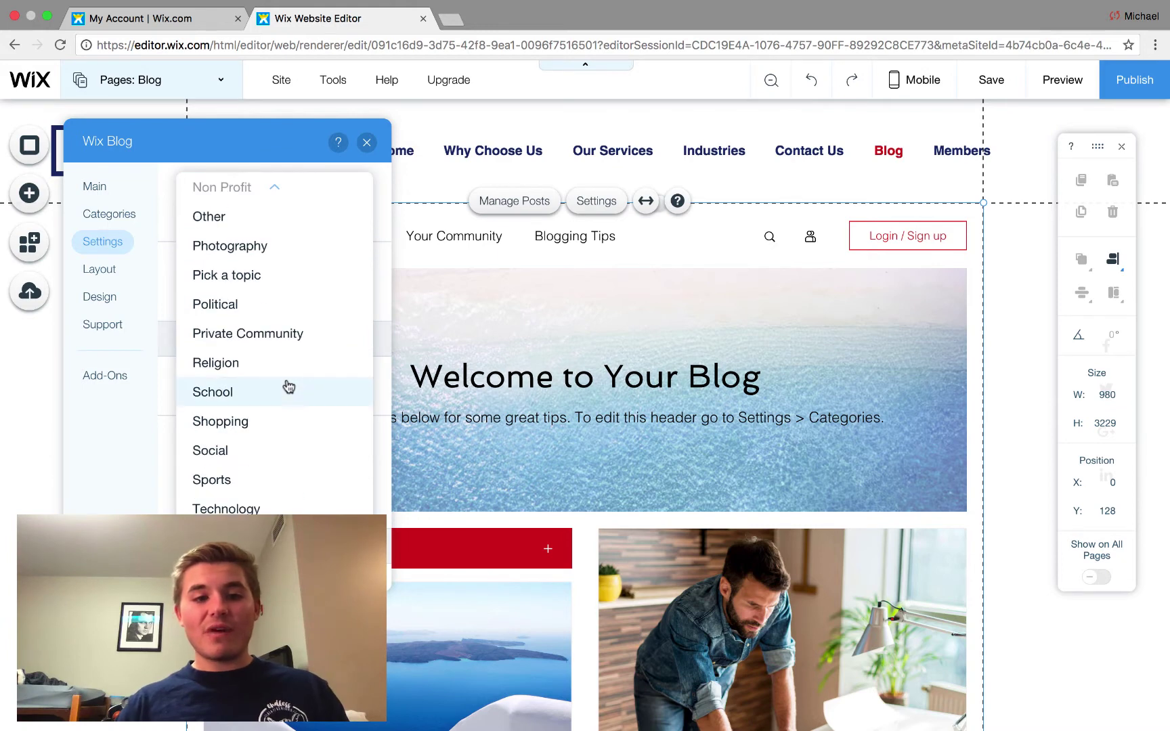
pyautogui.scroll(5, 288, 386)
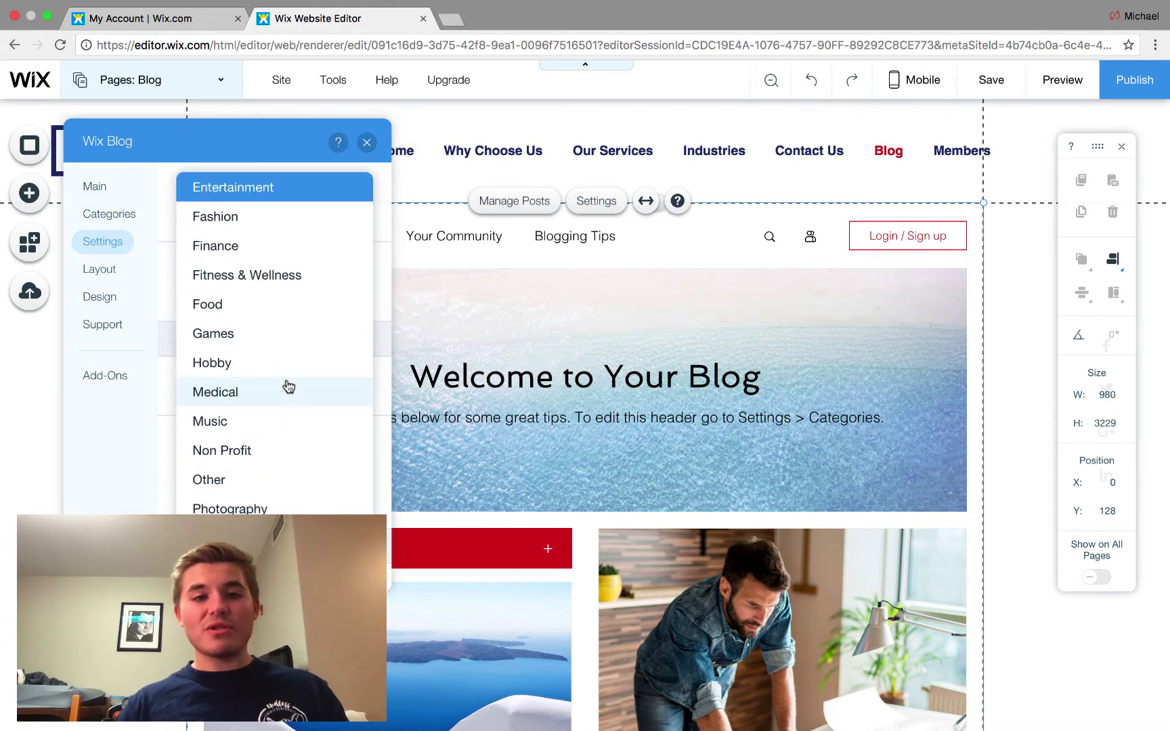
pyautogui.click(264, 194)
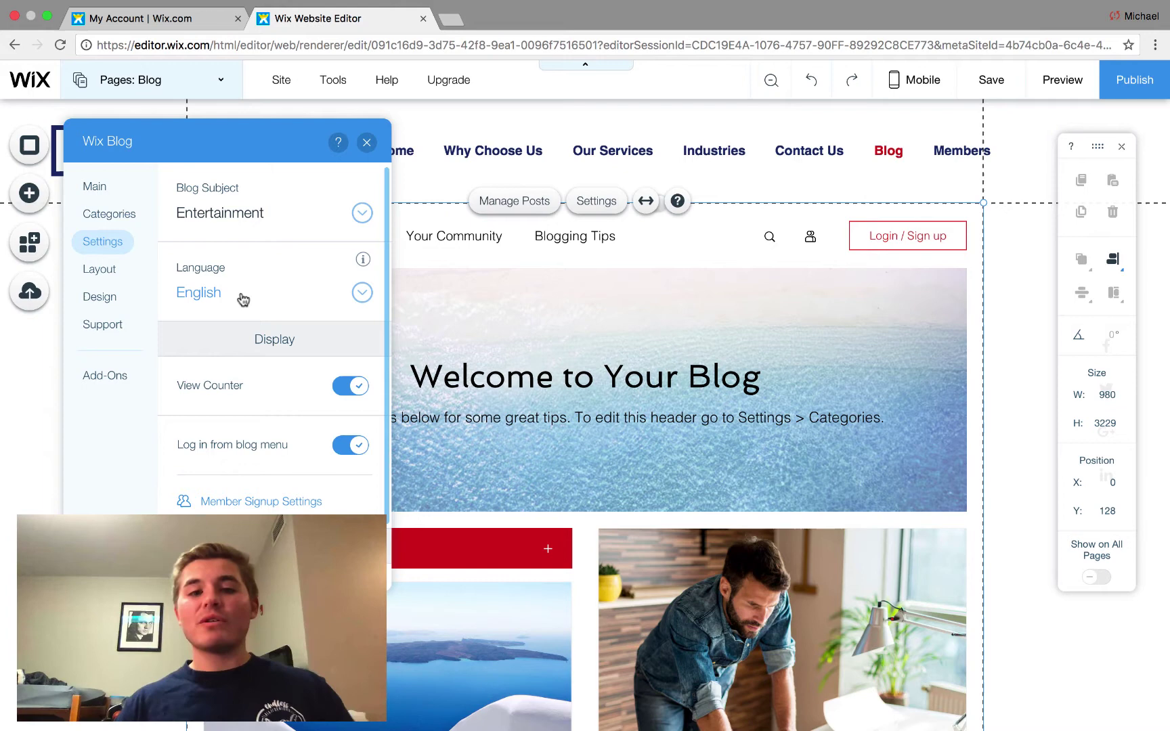
pyautogui.scroll(-2, 276, 445)
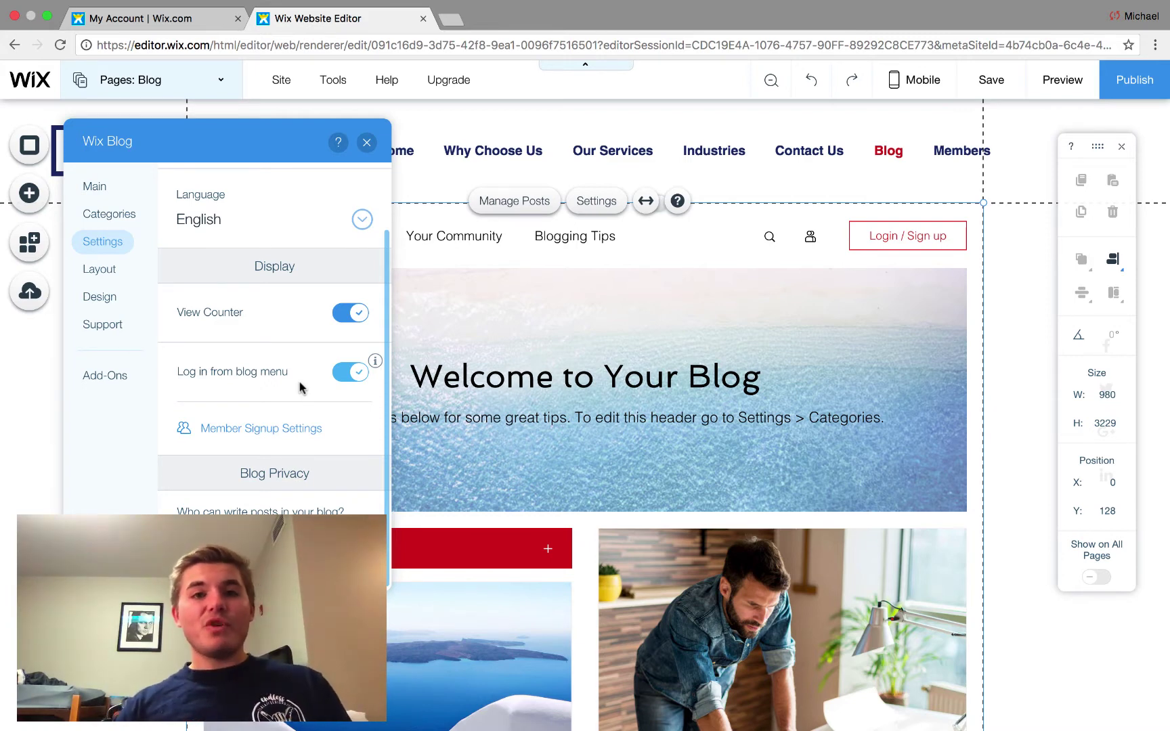
# Open Member Signup Settings and limit membership to people you approve
pyautogui.click(238, 431)
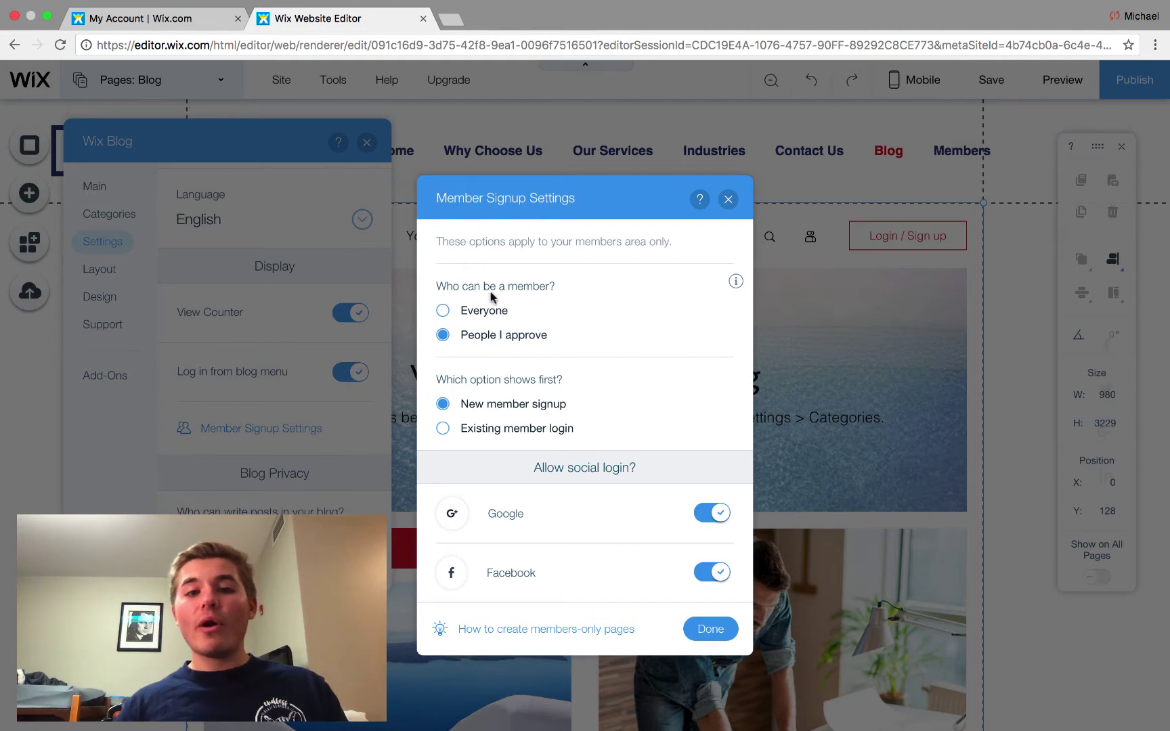
pyautogui.click(444, 312)
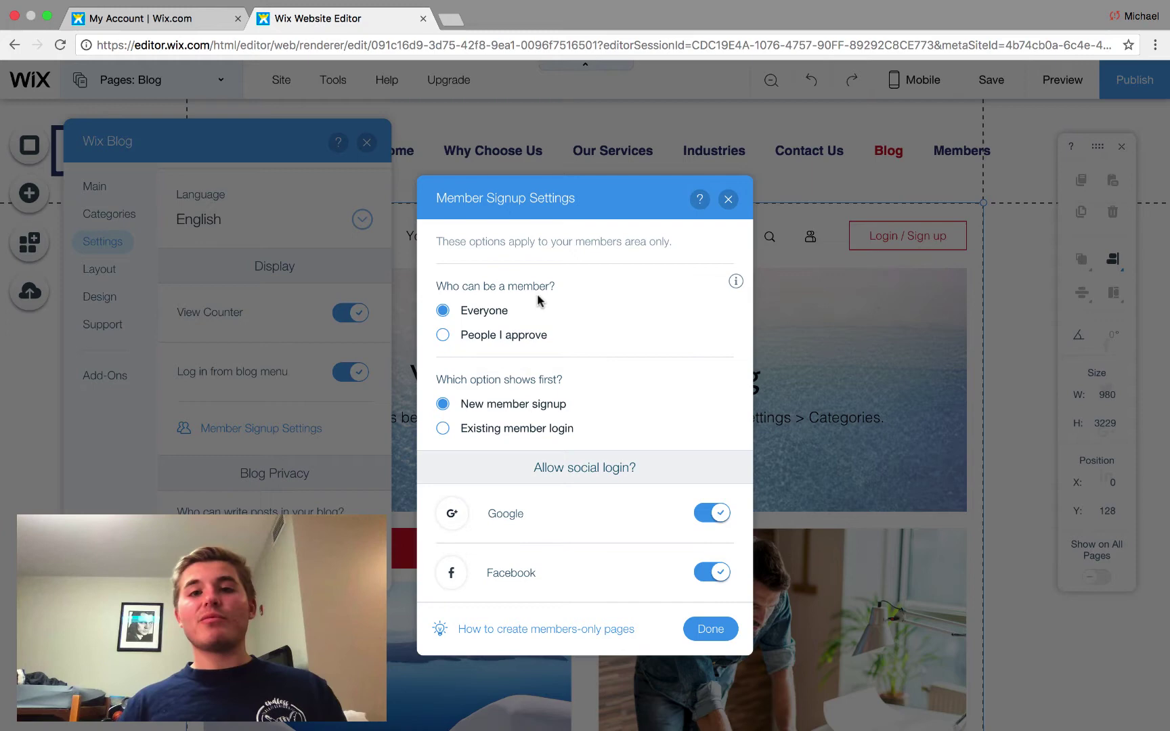
pyautogui.click(443, 338)
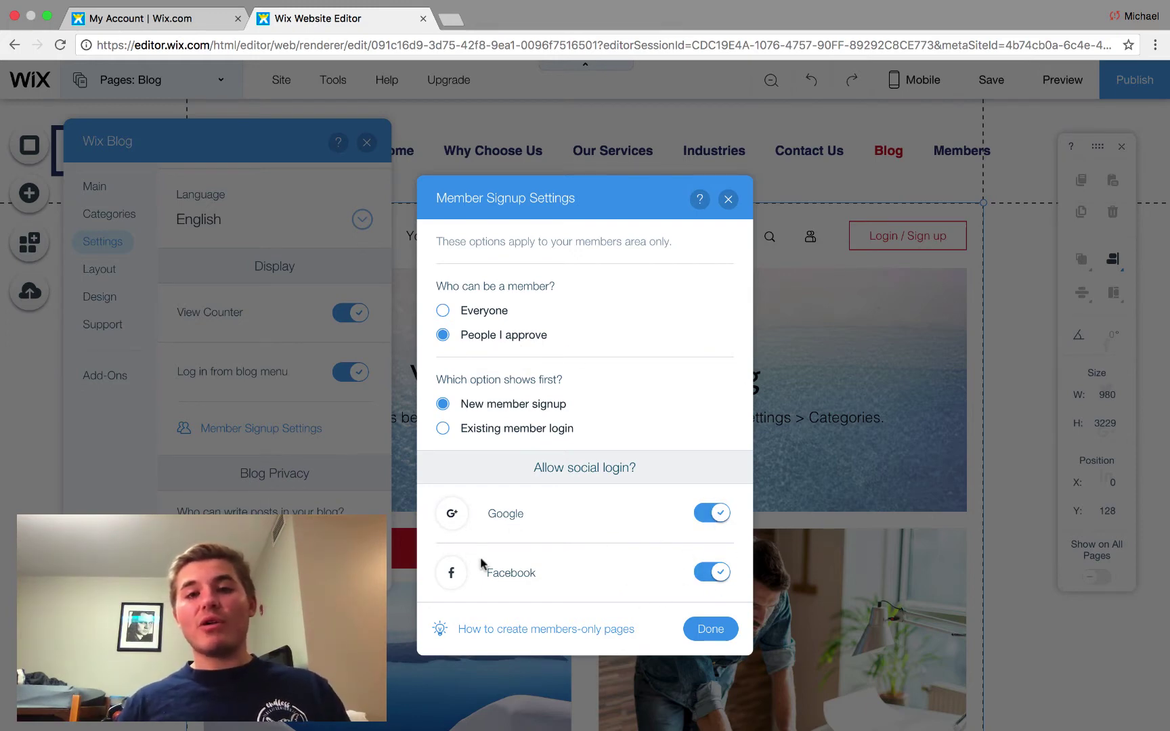
# Confirm the member signup settings and close the Wix Blog panel
pyautogui.click(711, 630)
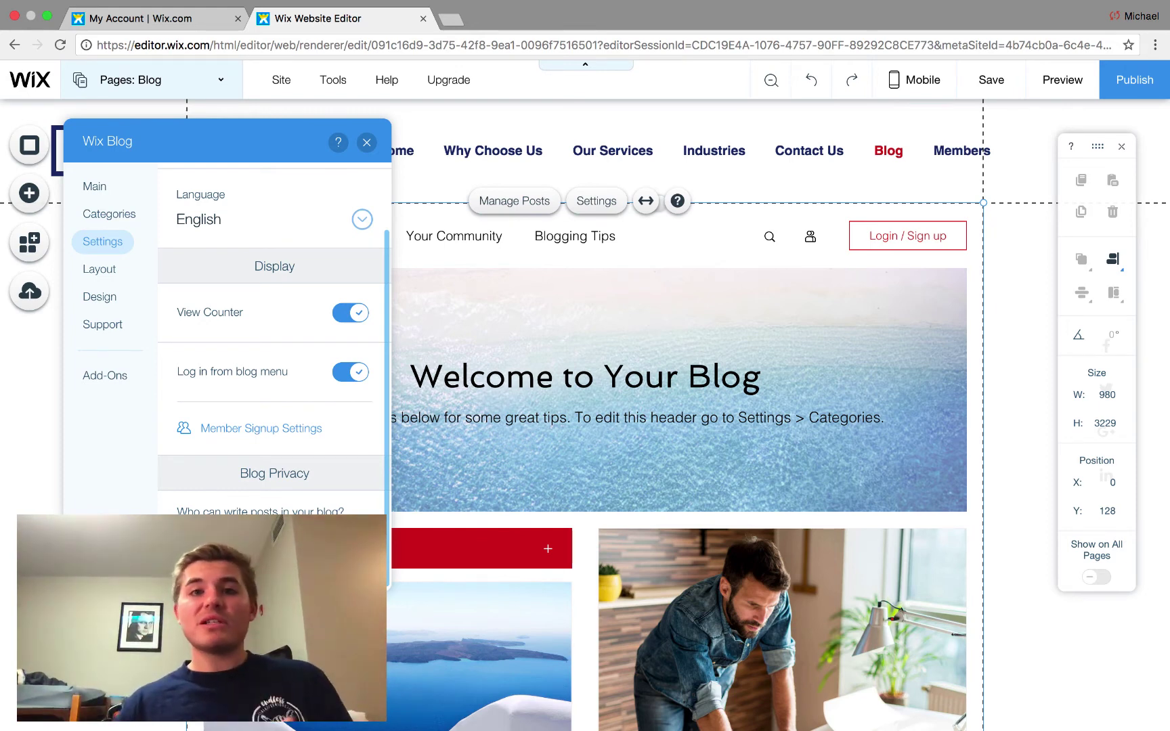
pyautogui.click(366, 142)
pyautogui.click(1065, 90)
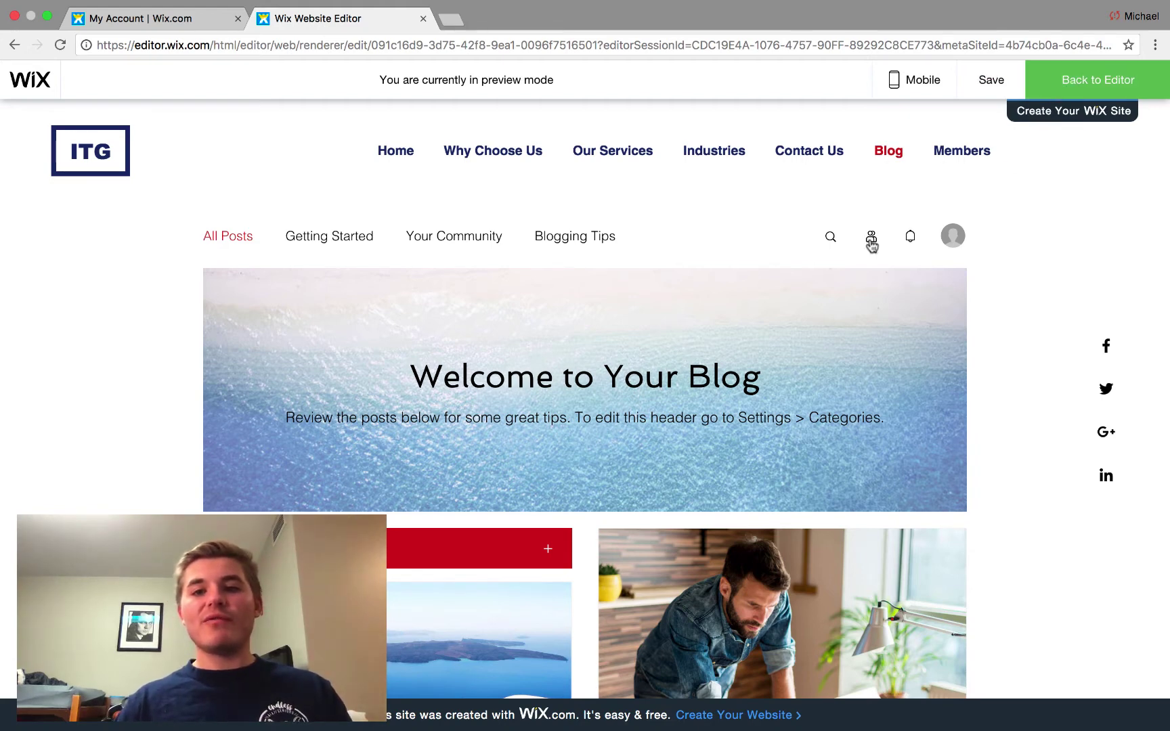
pyautogui.click(1051, 95)
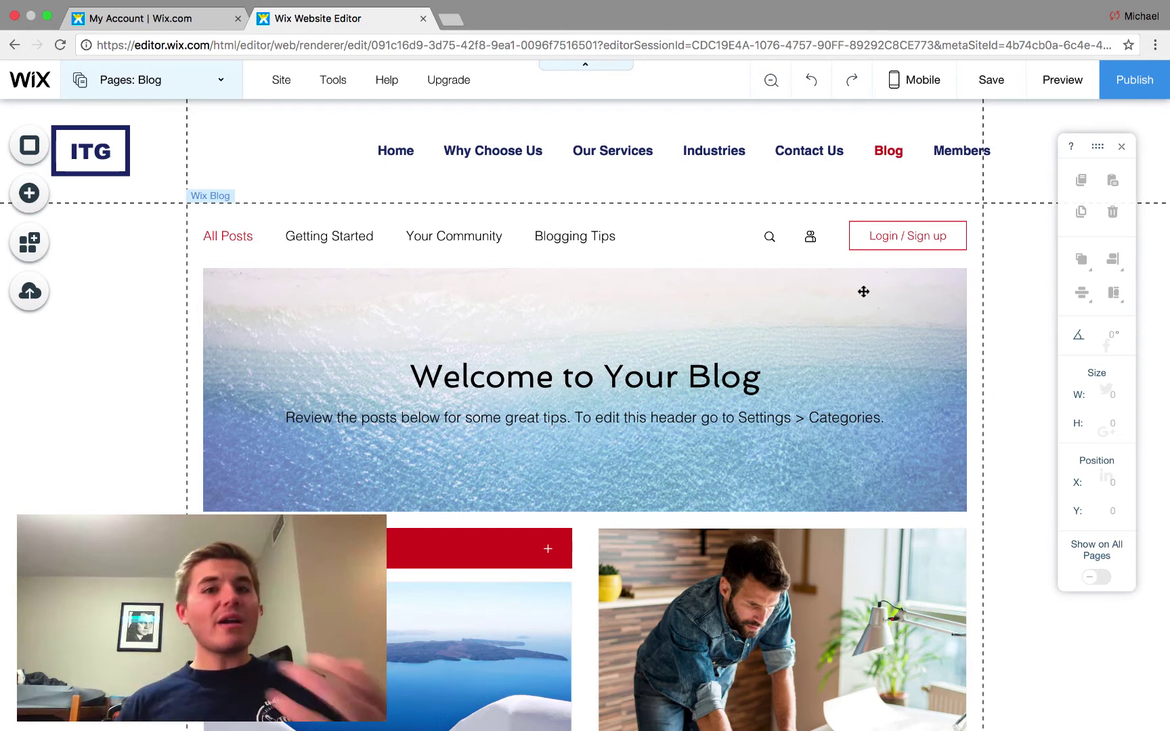
# Add the Members Page to the site from the blog's Design add-ons
pyautogui.click(596, 300)
pyautogui.click(685, 273)
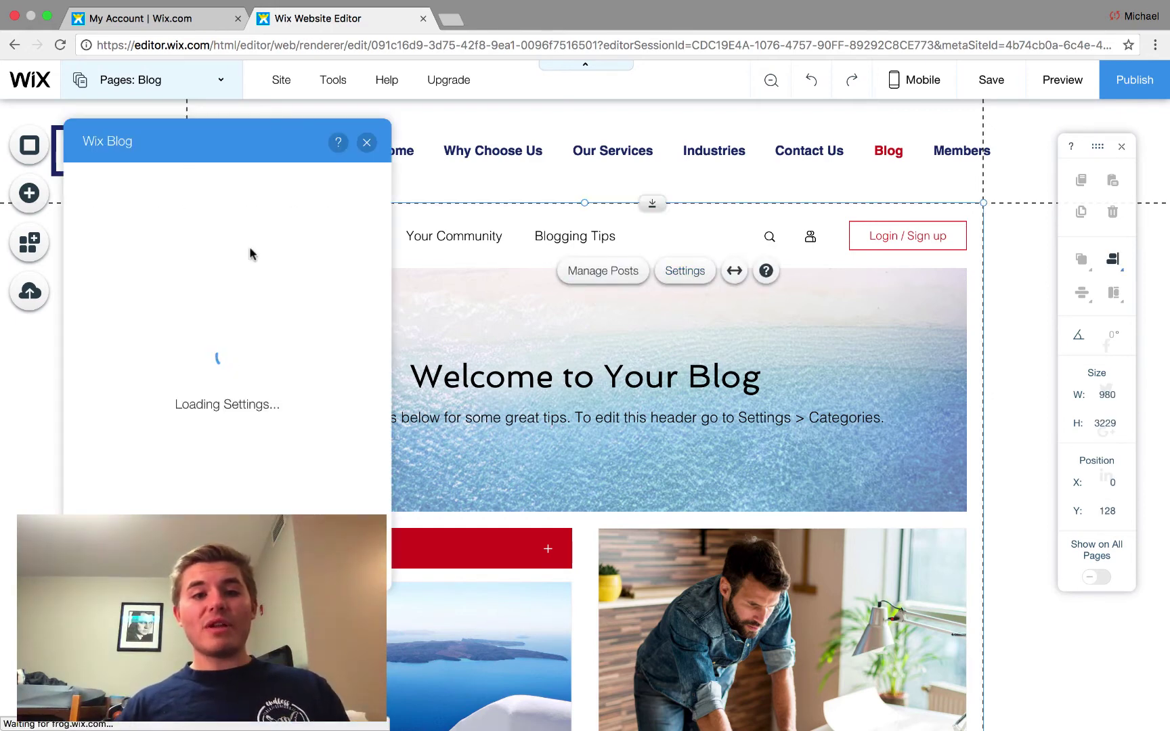
pyautogui.click(100, 298)
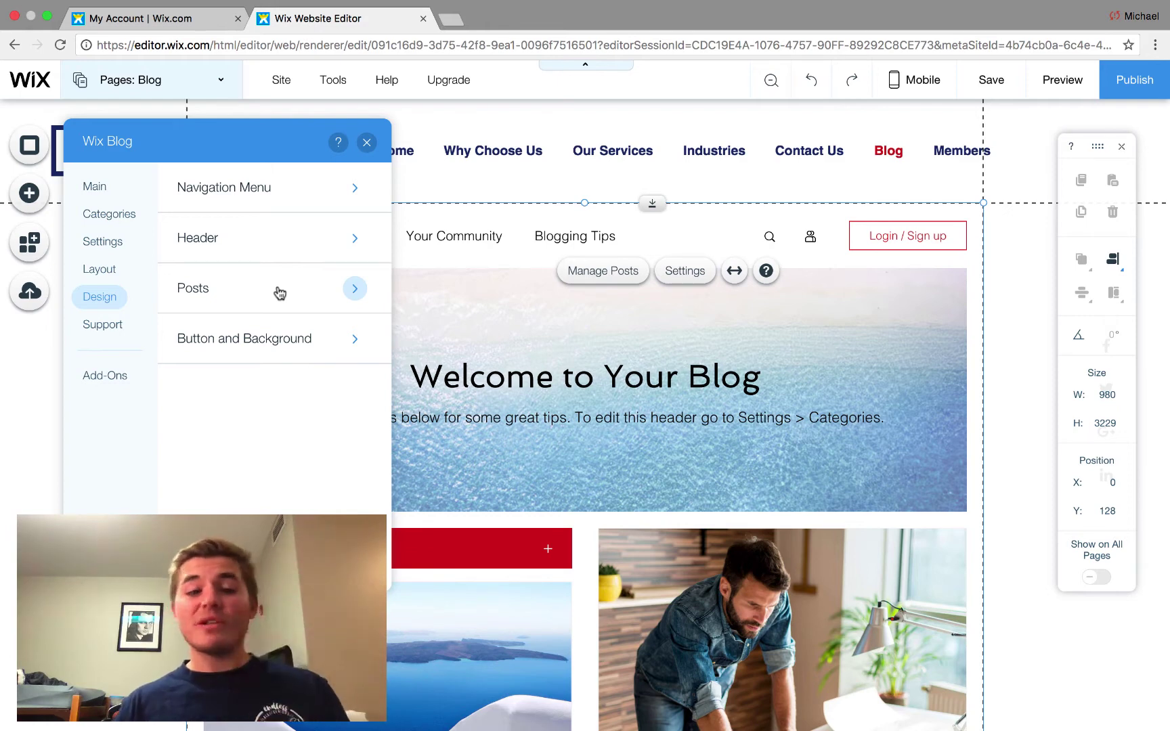
pyautogui.click(125, 390)
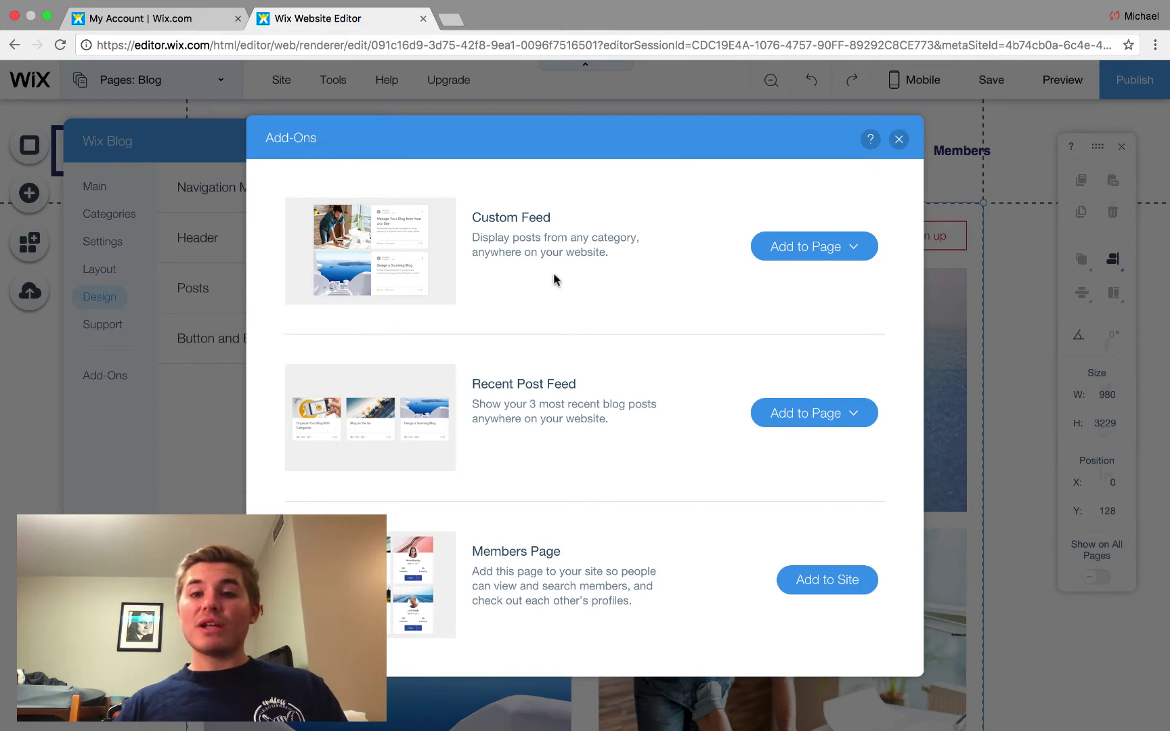
pyautogui.scroll(-5, 614, 316)
pyautogui.scroll(5, 614, 316)
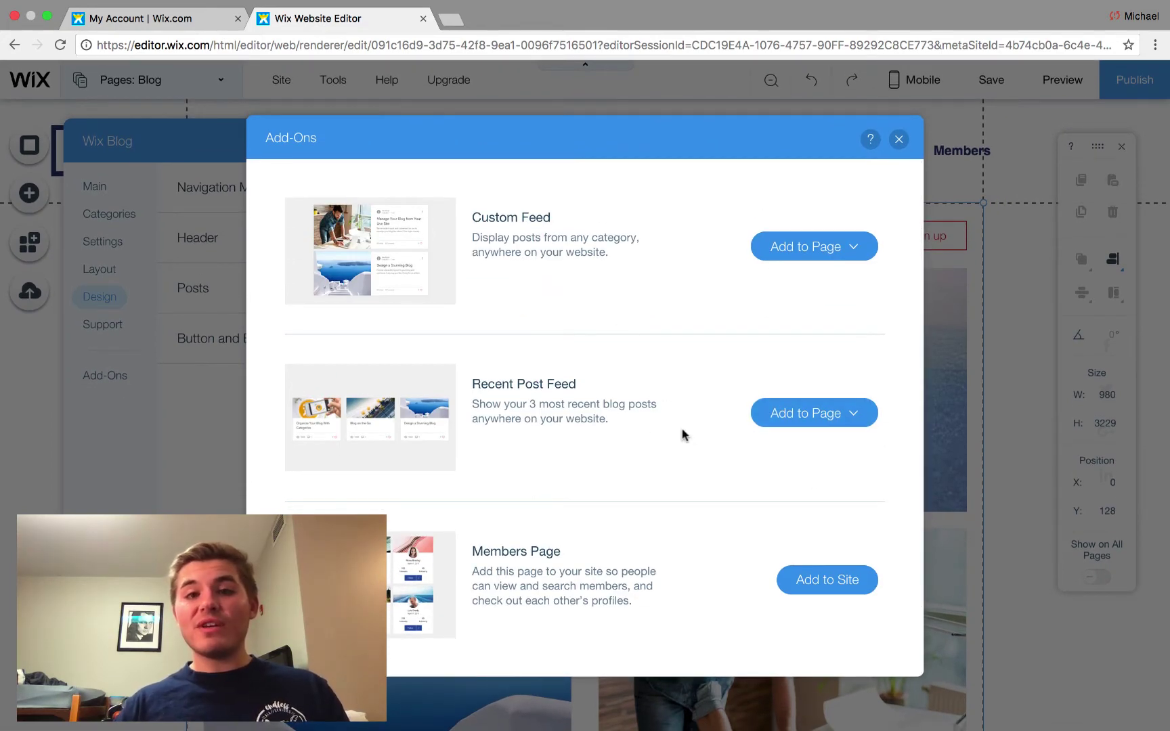
pyautogui.scroll(-2, 682, 430)
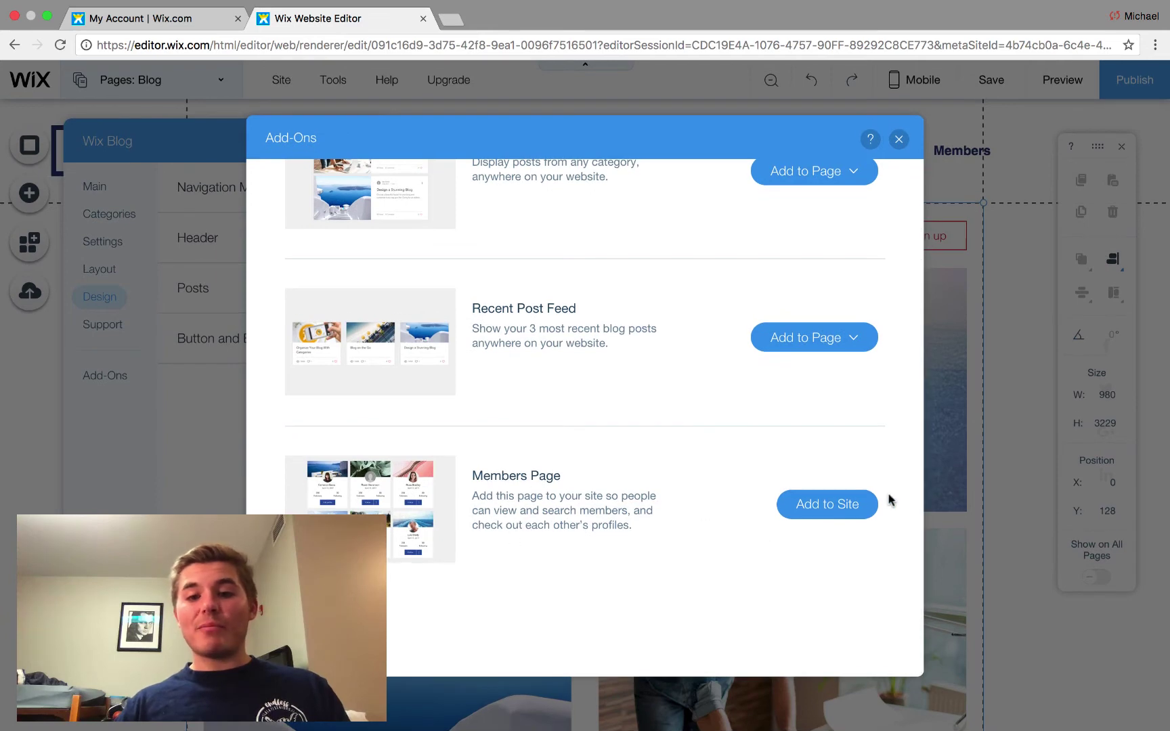
pyautogui.click(825, 509)
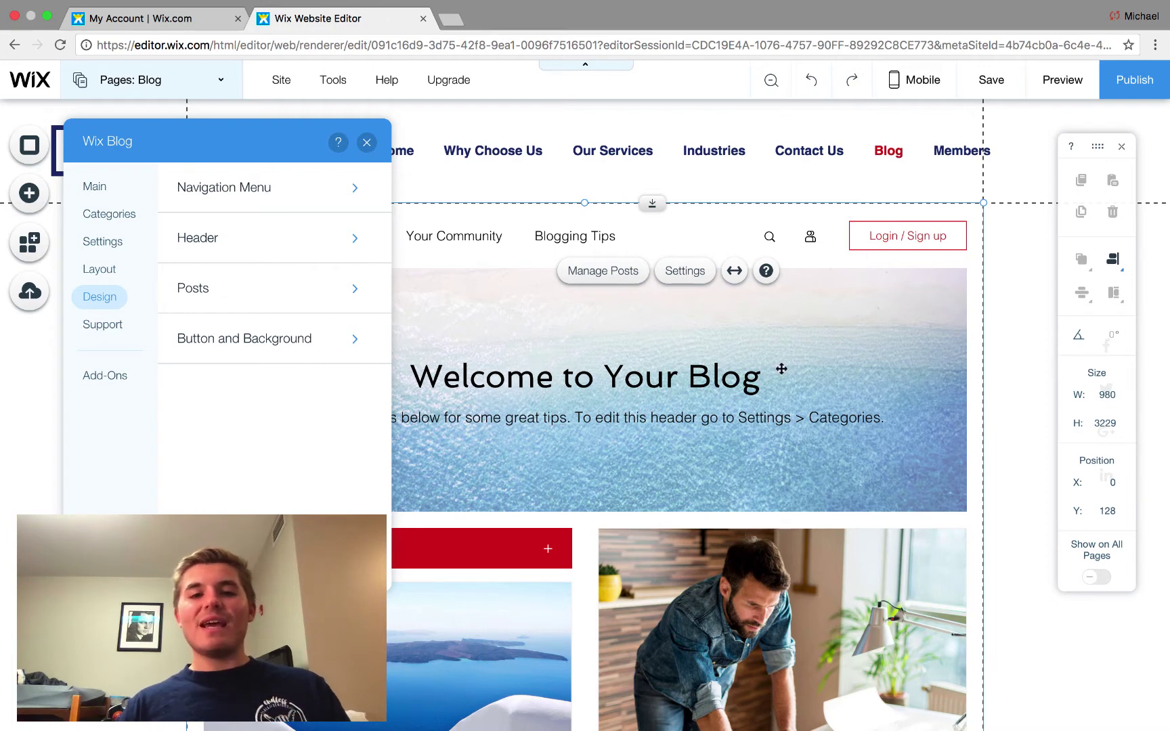
# Reopen the add-ons and check which pages can hold a Custom Feed, without adding one
pyautogui.click(107, 377)
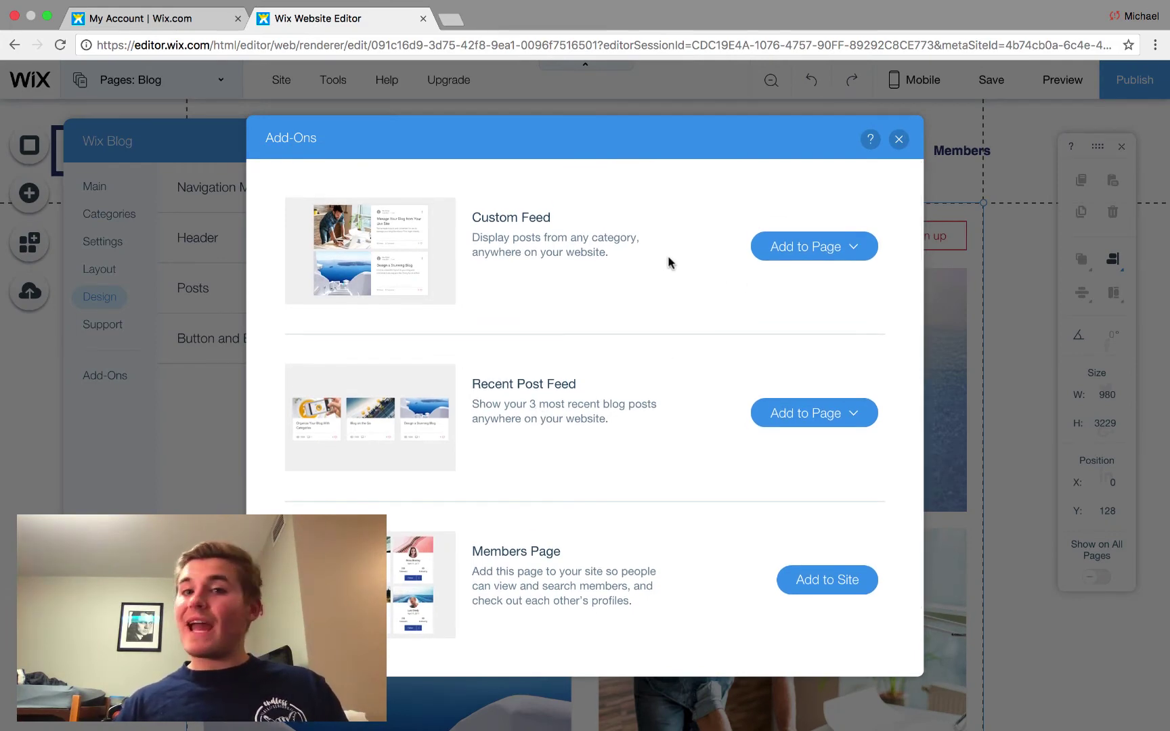
pyautogui.click(841, 260)
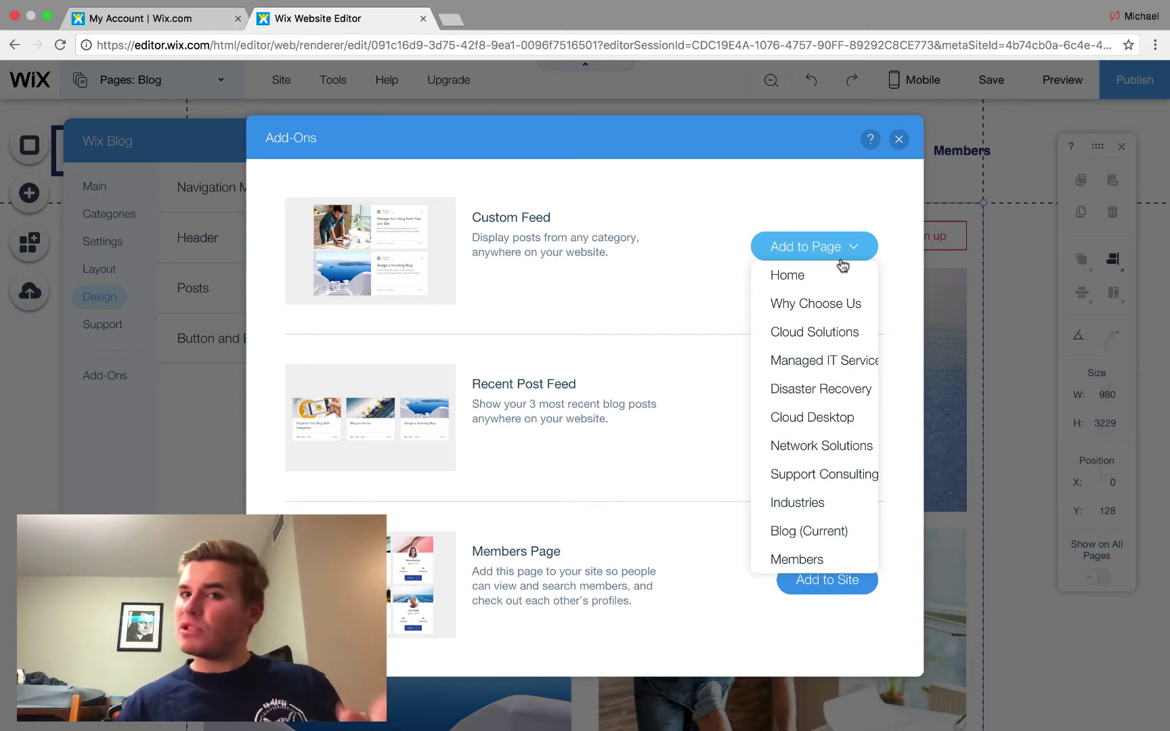
pyautogui.click(691, 226)
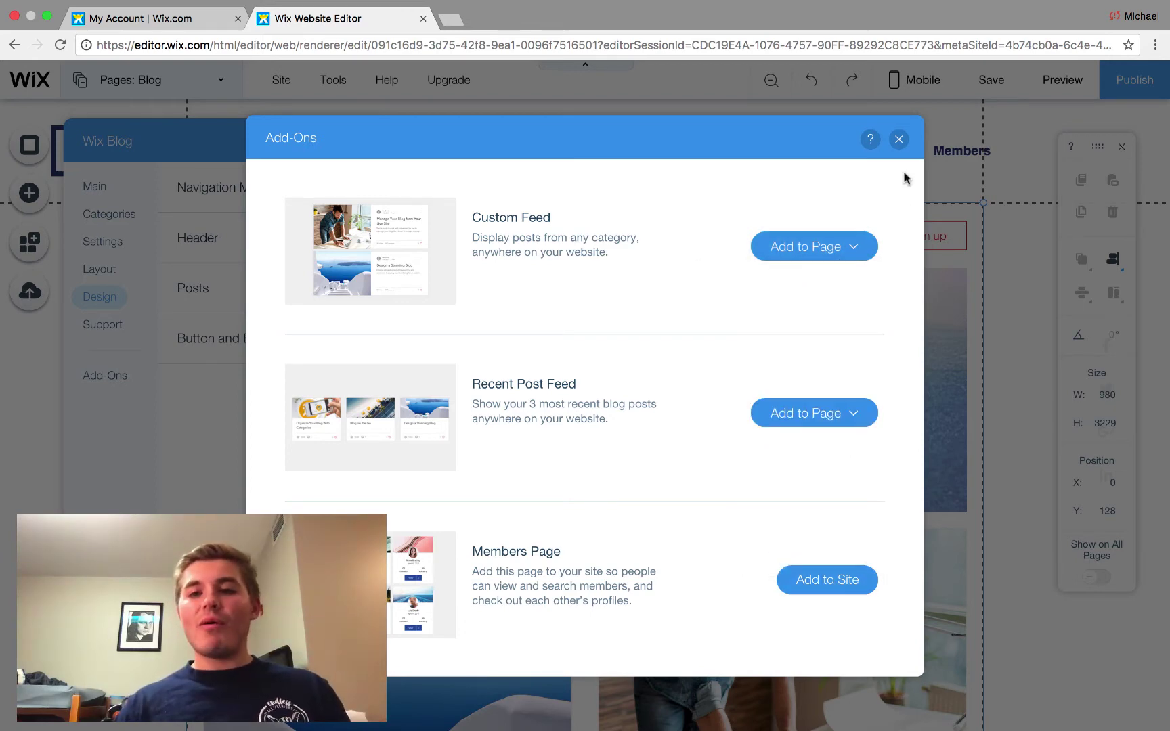
# Close the add-ons and open Manage Posts to browse the 9 published blog posts
pyautogui.click(899, 140)
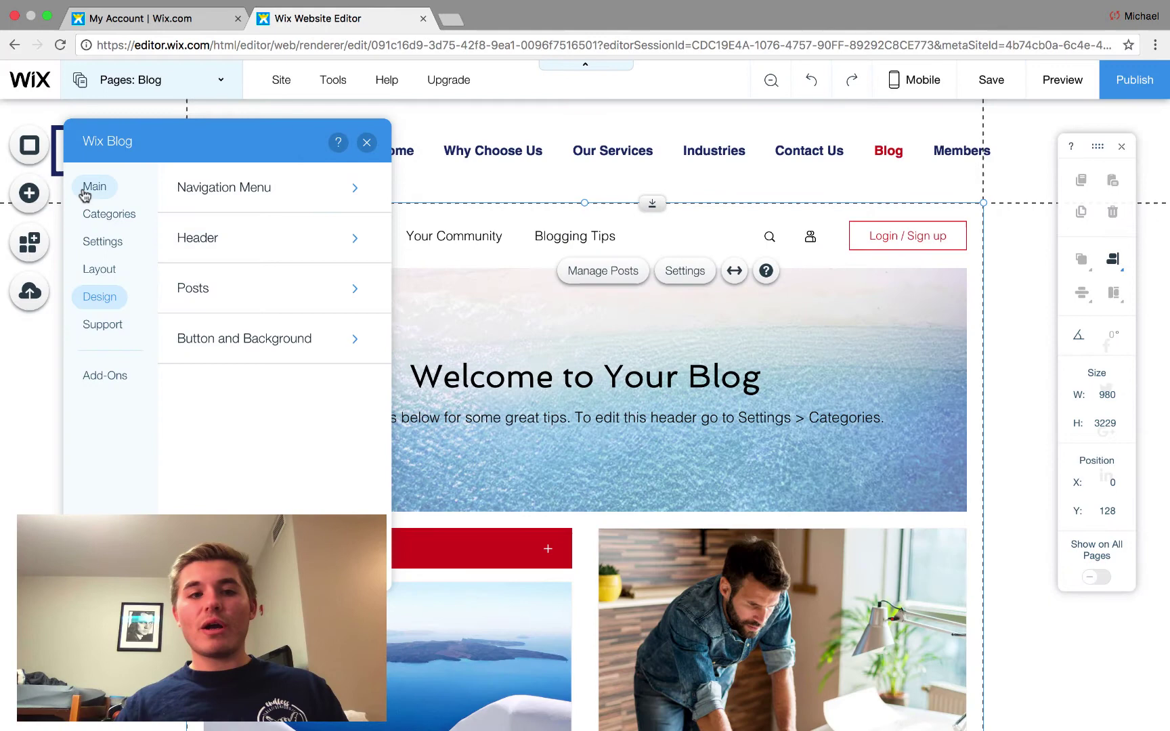
pyautogui.click(95, 189)
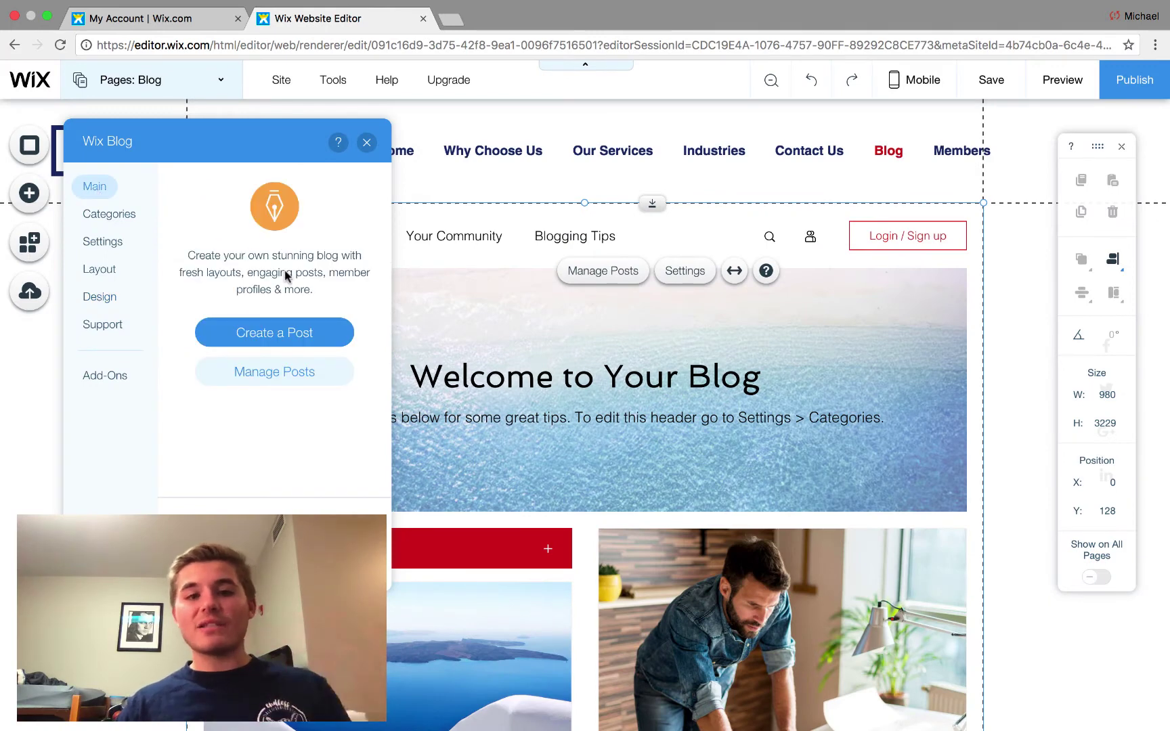
pyautogui.click(257, 376)
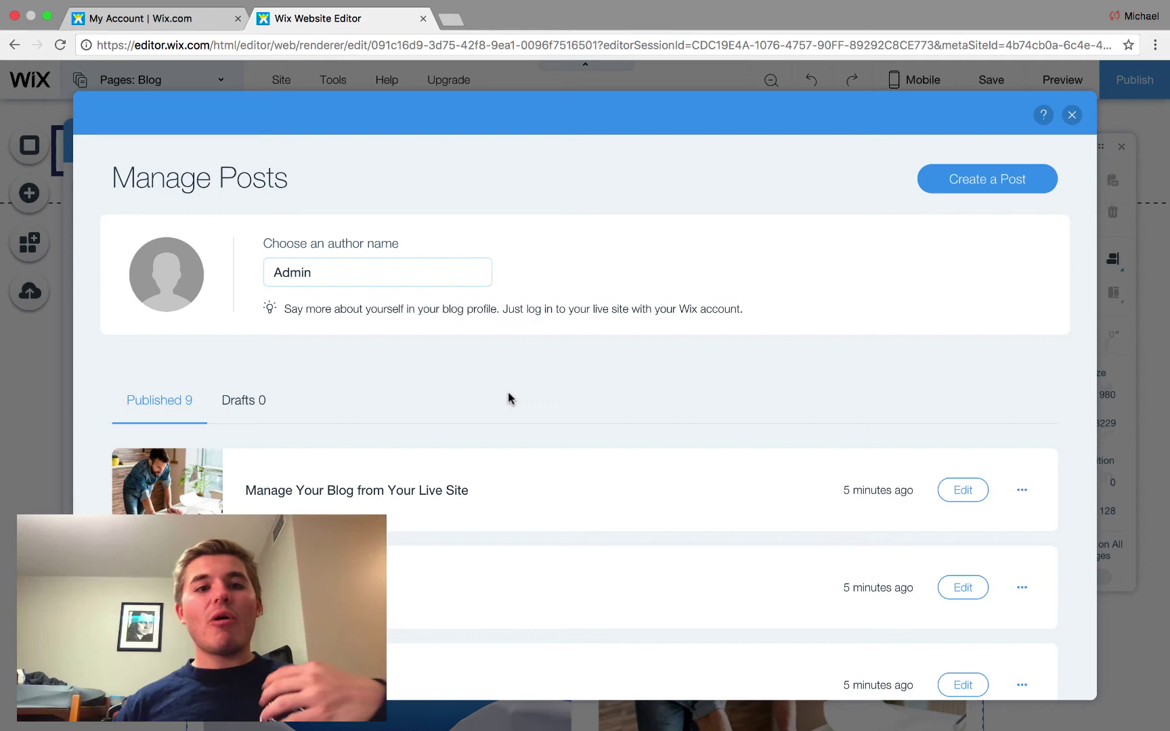
pyautogui.scroll(-10, 509, 391)
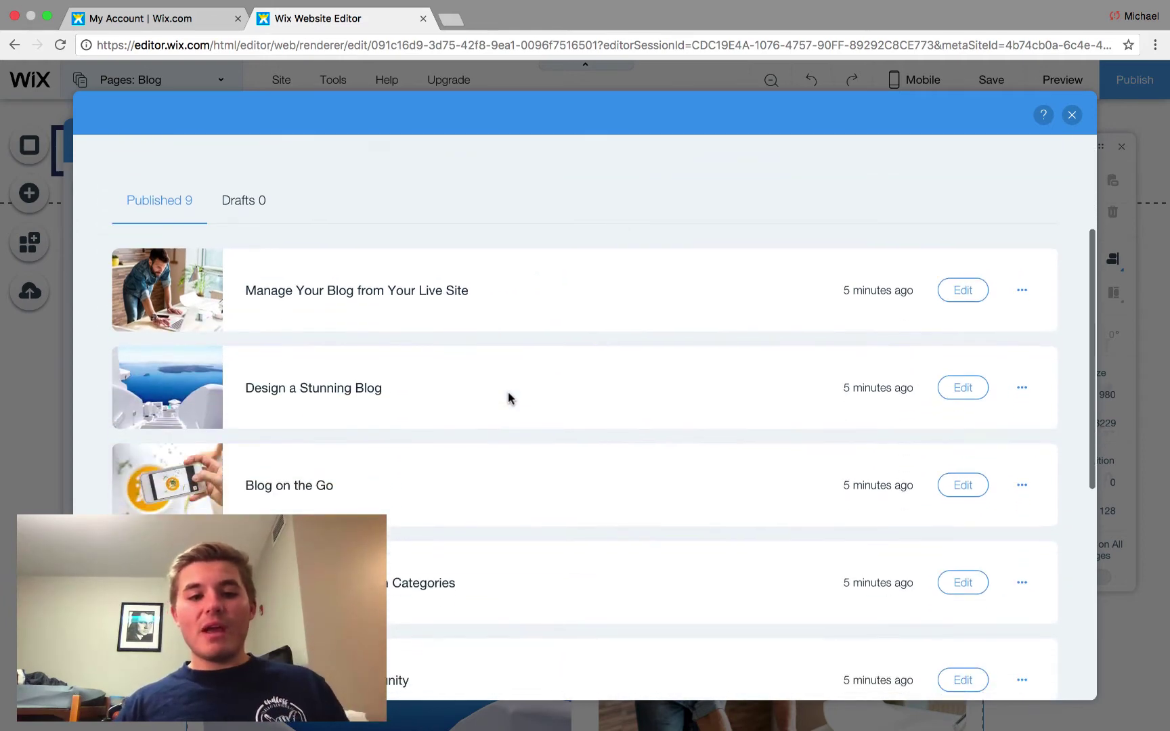
pyautogui.scroll(-5, 508, 392)
pyautogui.scroll(10, 508, 390)
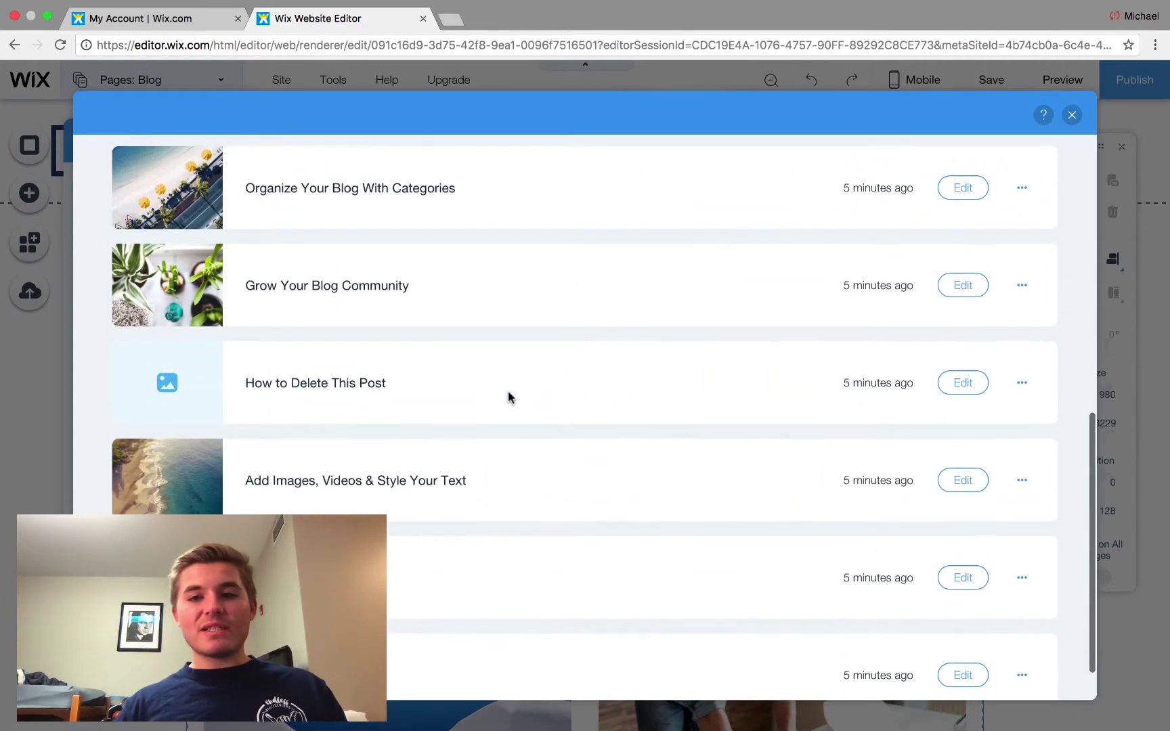
pyautogui.scroll(4, 509, 397)
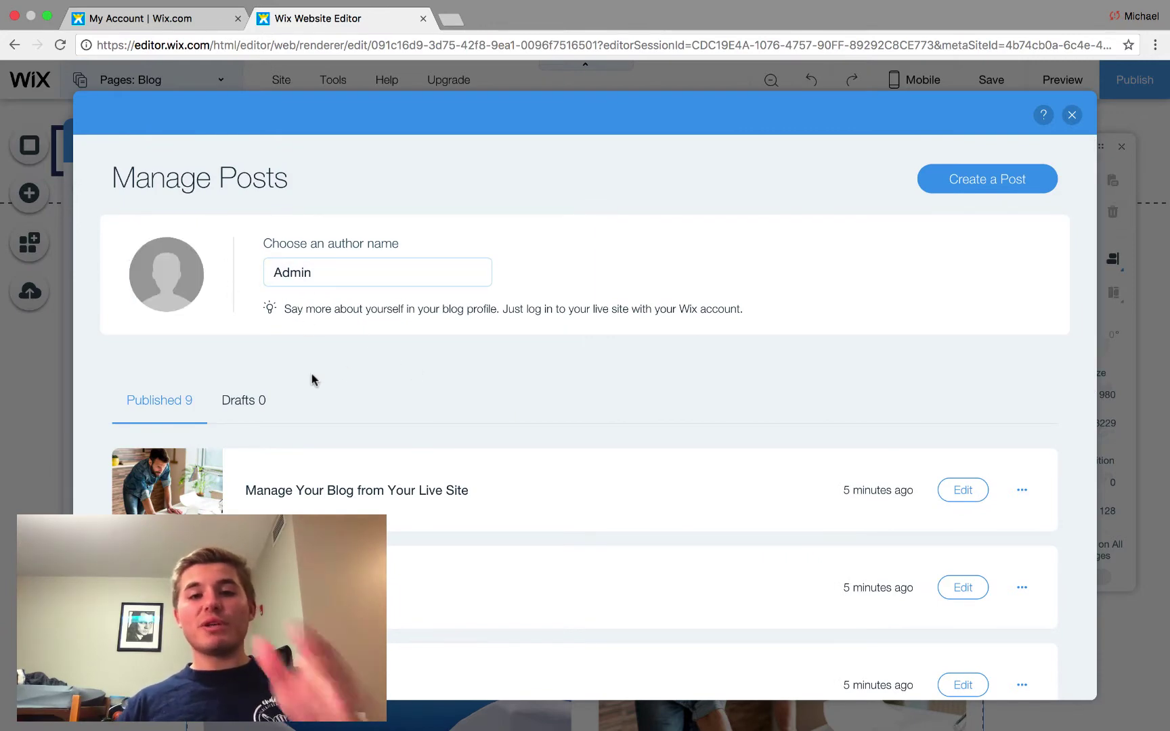
pyautogui.scroll(-2, 312, 379)
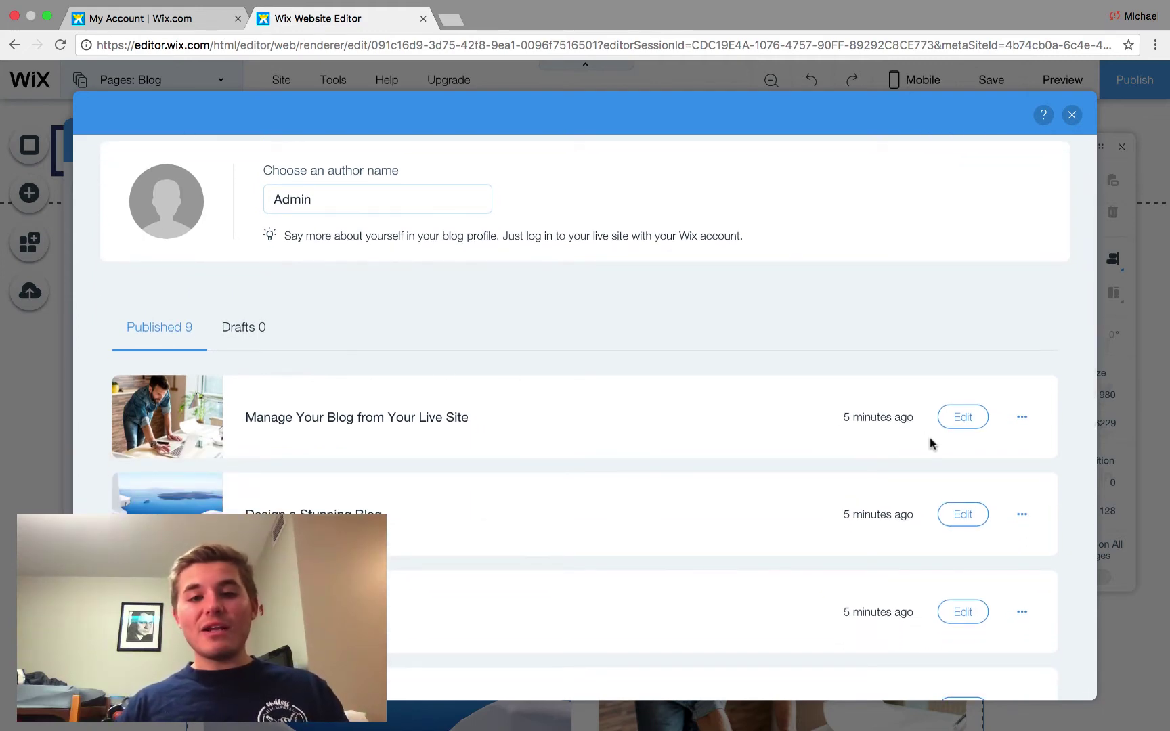
pyautogui.scroll(2, 952, 352)
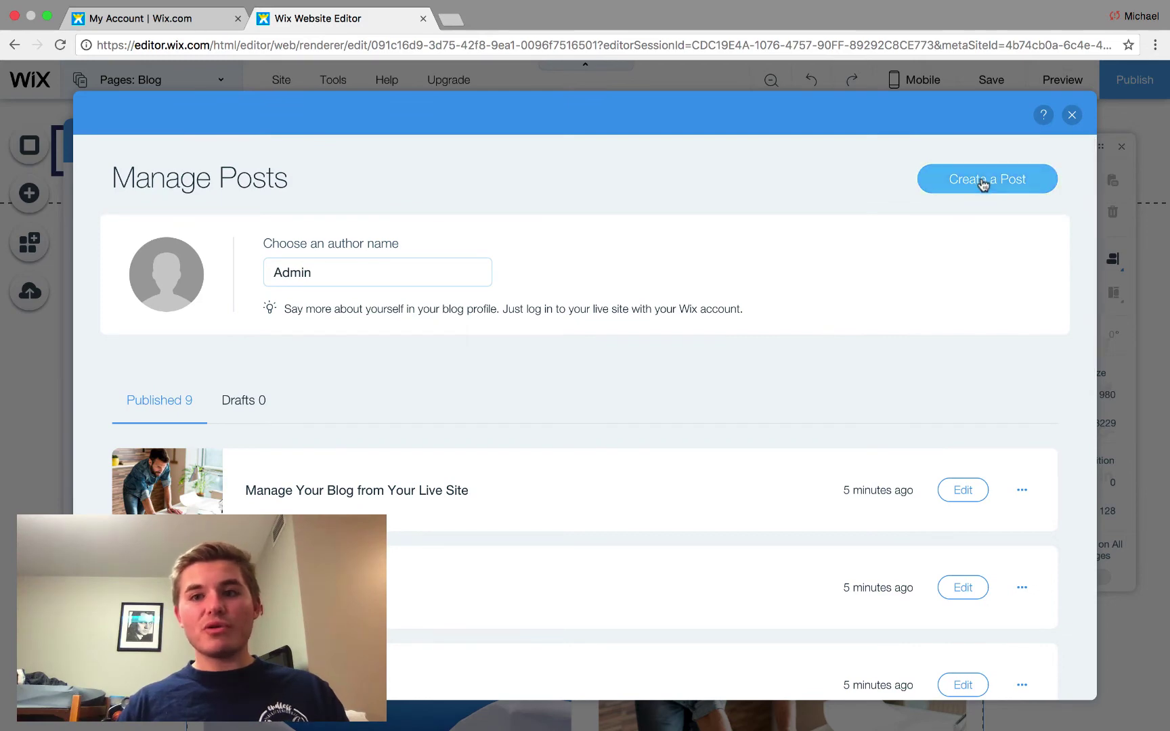
# Open the 'Manage Your Blog from Your Live Site' post in the editor and read through it
pyautogui.click(961, 490)
pyautogui.scroll(-15, 722, 424)
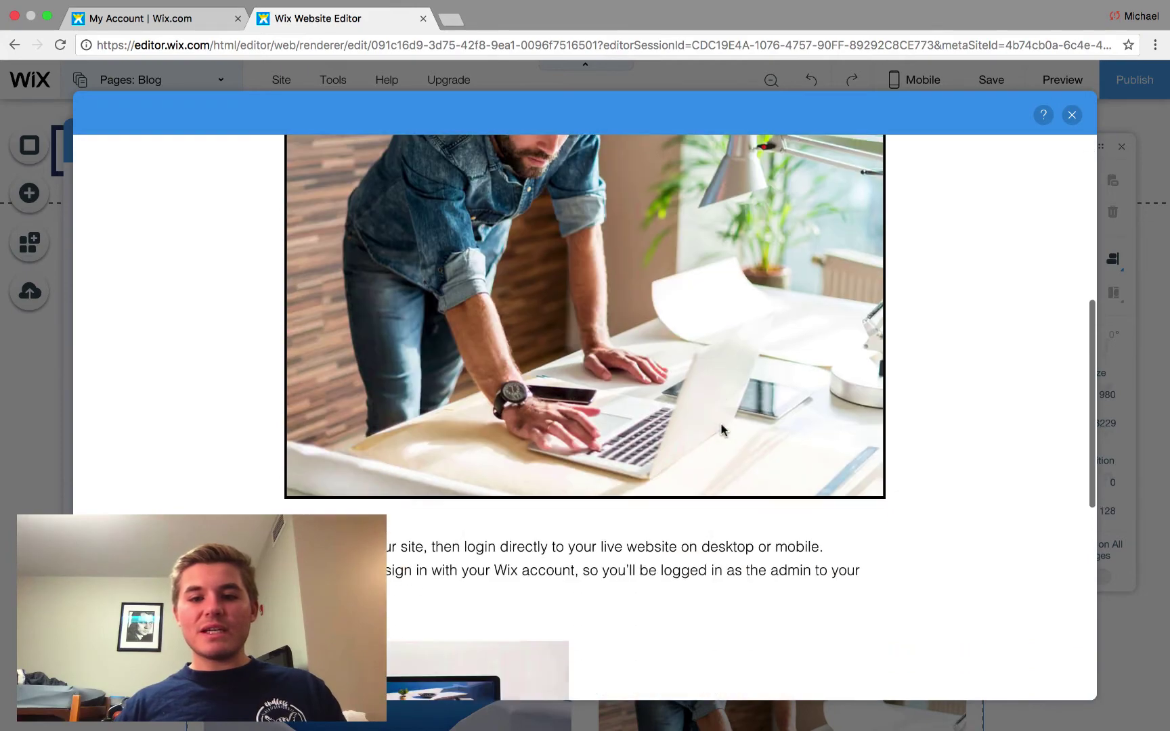
pyautogui.scroll(-1, 722, 424)
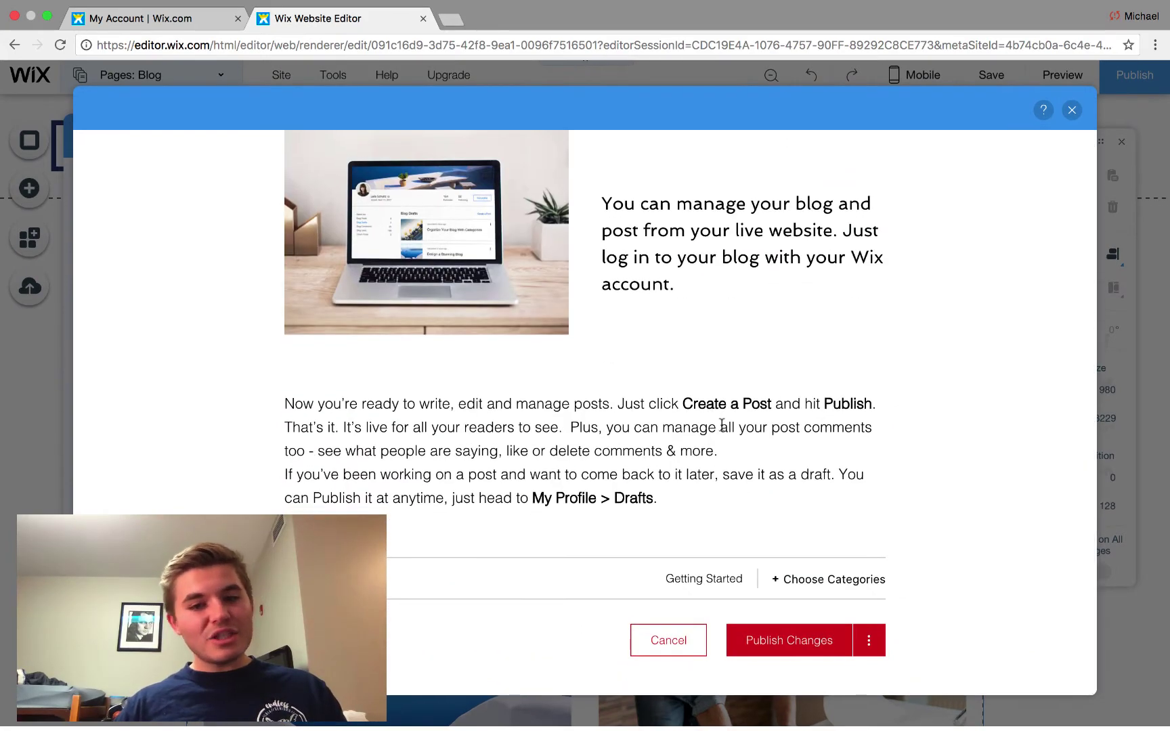
pyautogui.scroll(10, 722, 424)
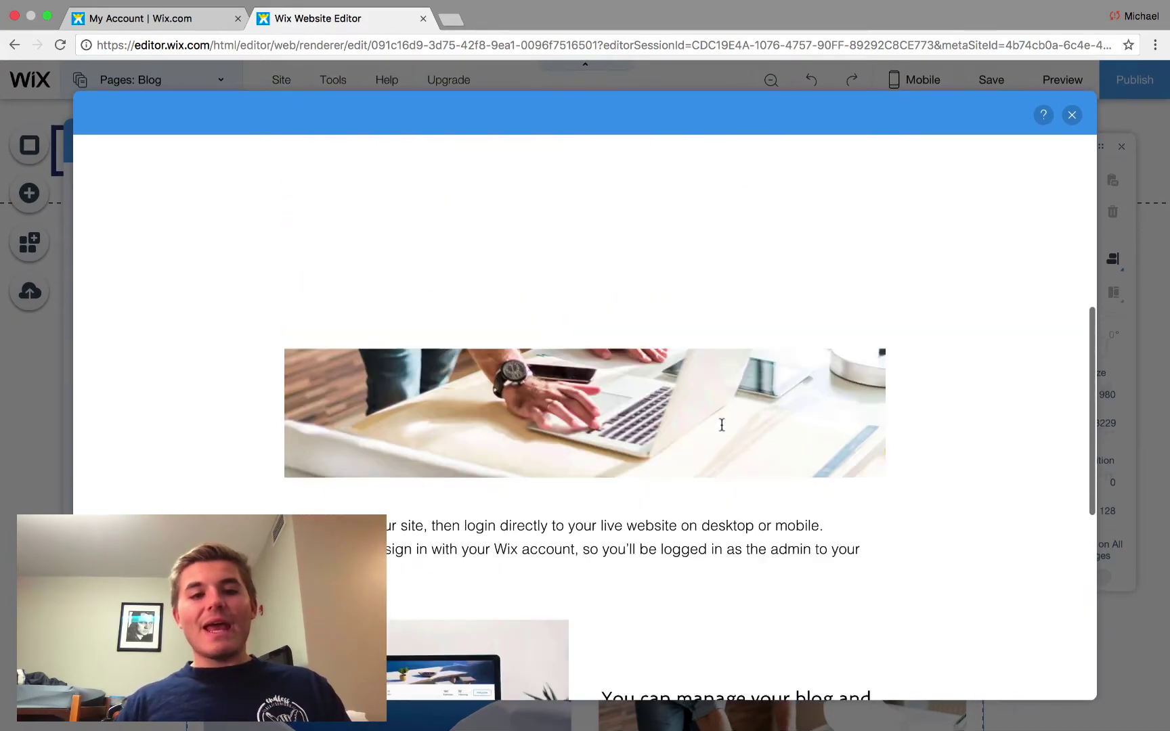
pyautogui.scroll(3, 722, 424)
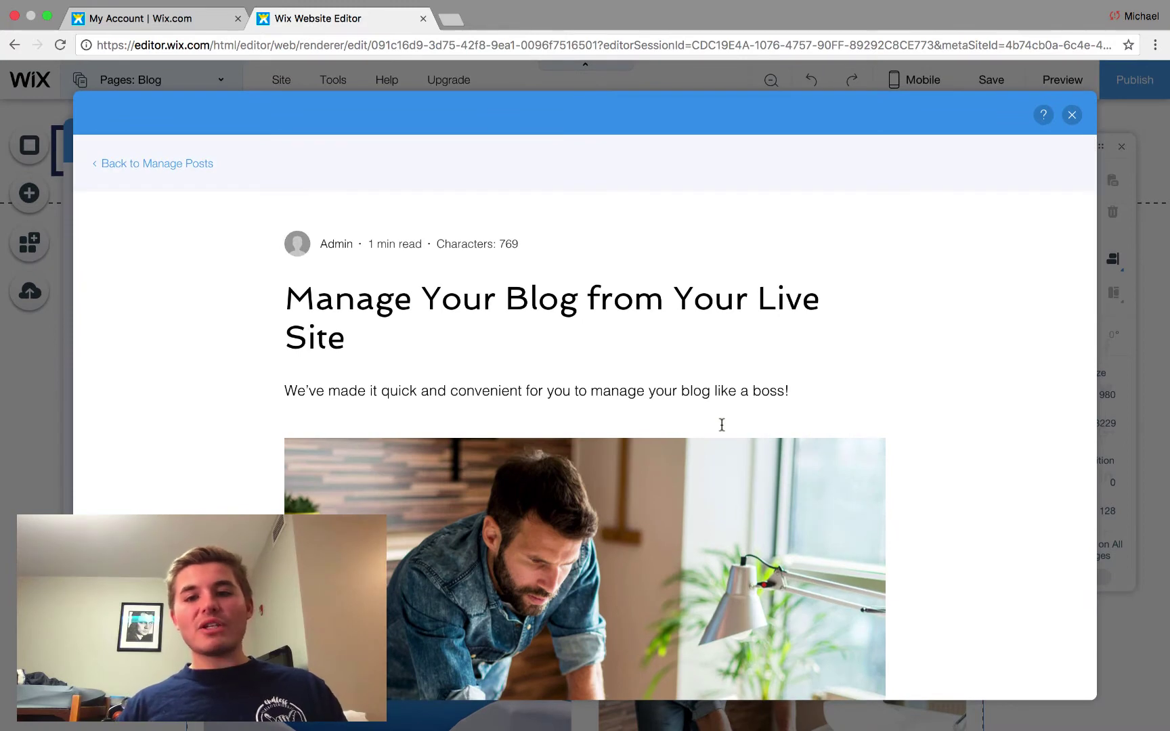
pyautogui.scroll(-1, 722, 424)
pyautogui.scroll(-2, 722, 427)
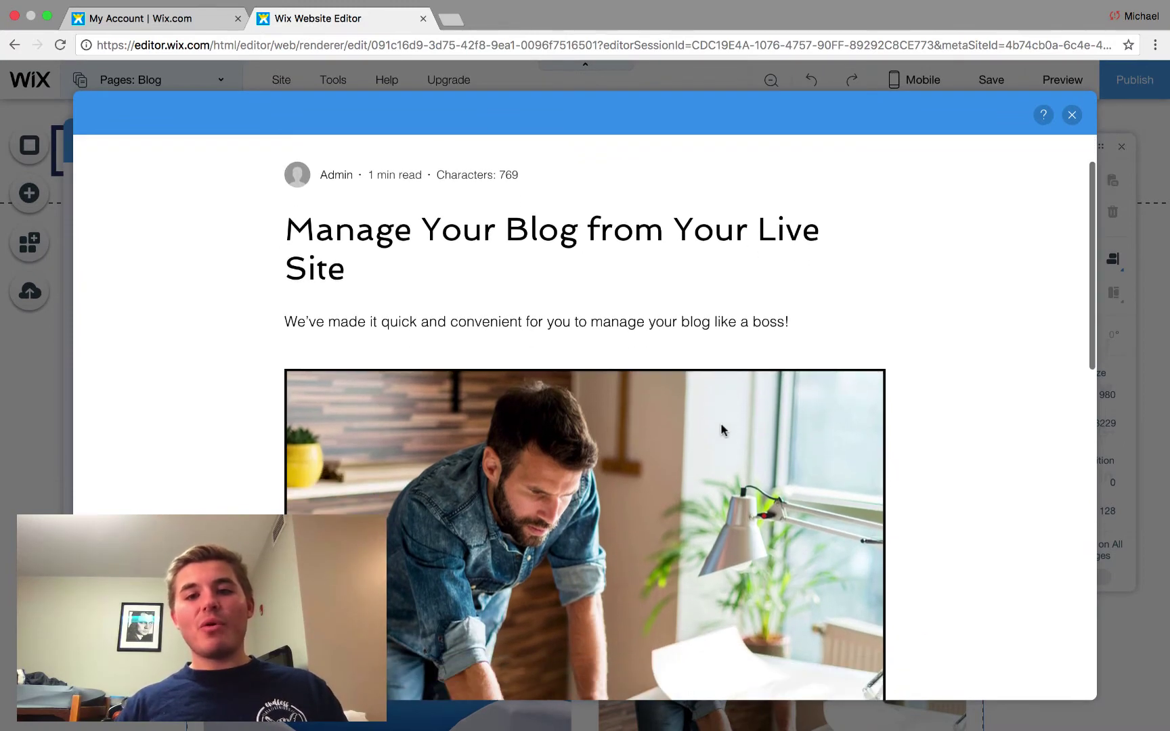
pyautogui.scroll(-8, 721, 429)
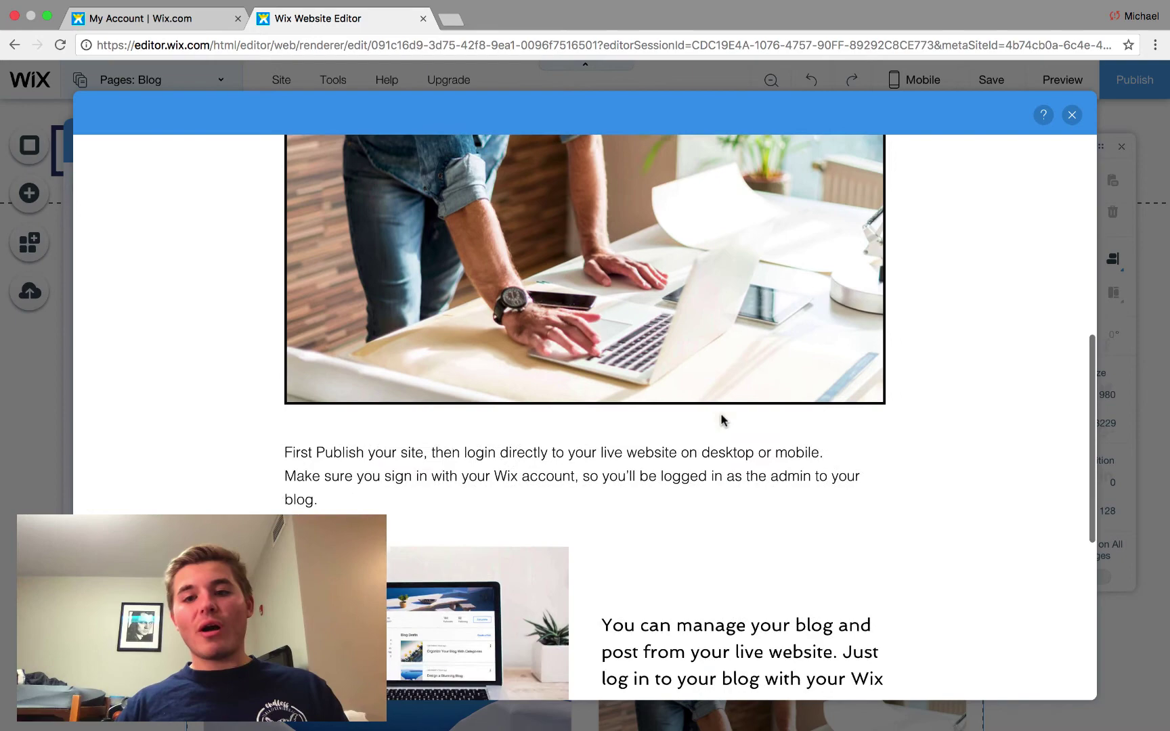
pyautogui.scroll(-5, 722, 421)
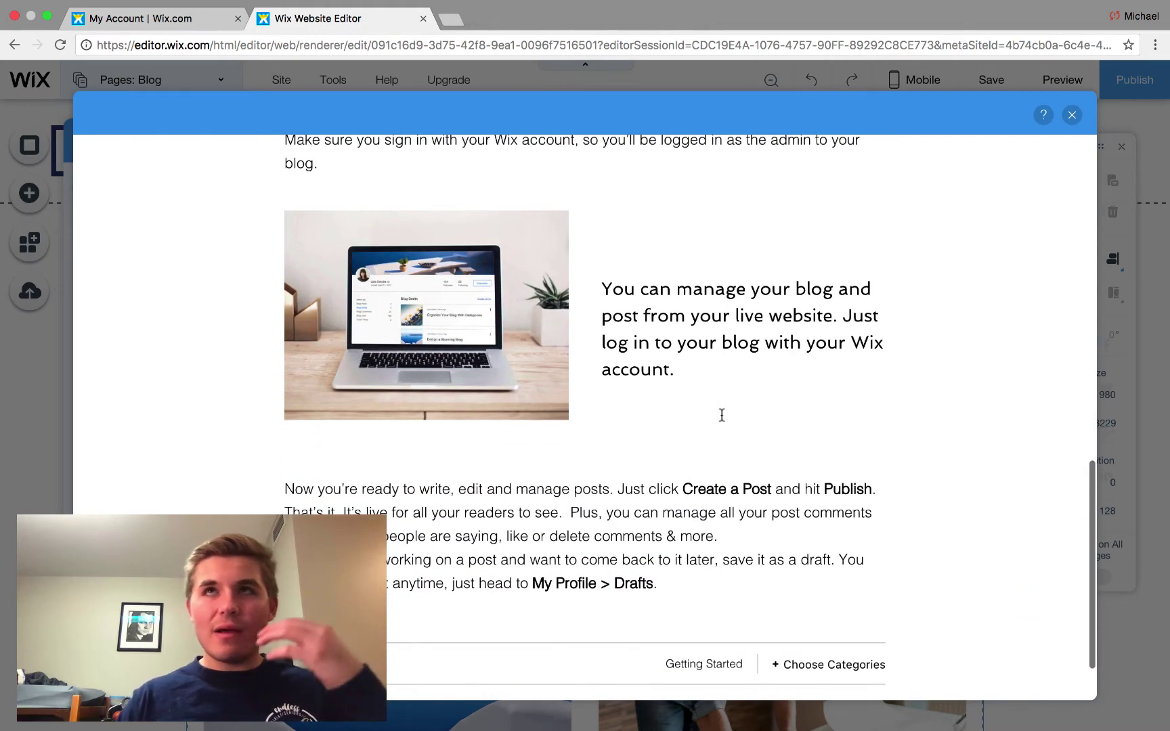
pyautogui.scroll(-1, 722, 415)
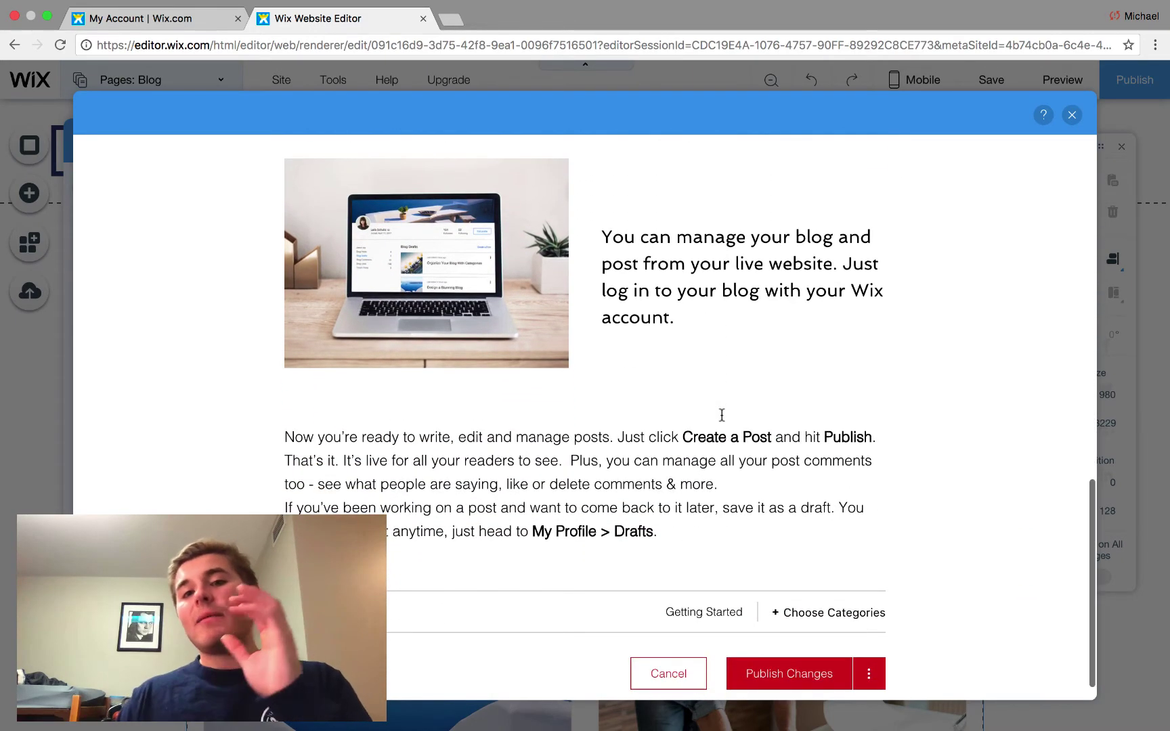
pyautogui.scroll(-1, 722, 415)
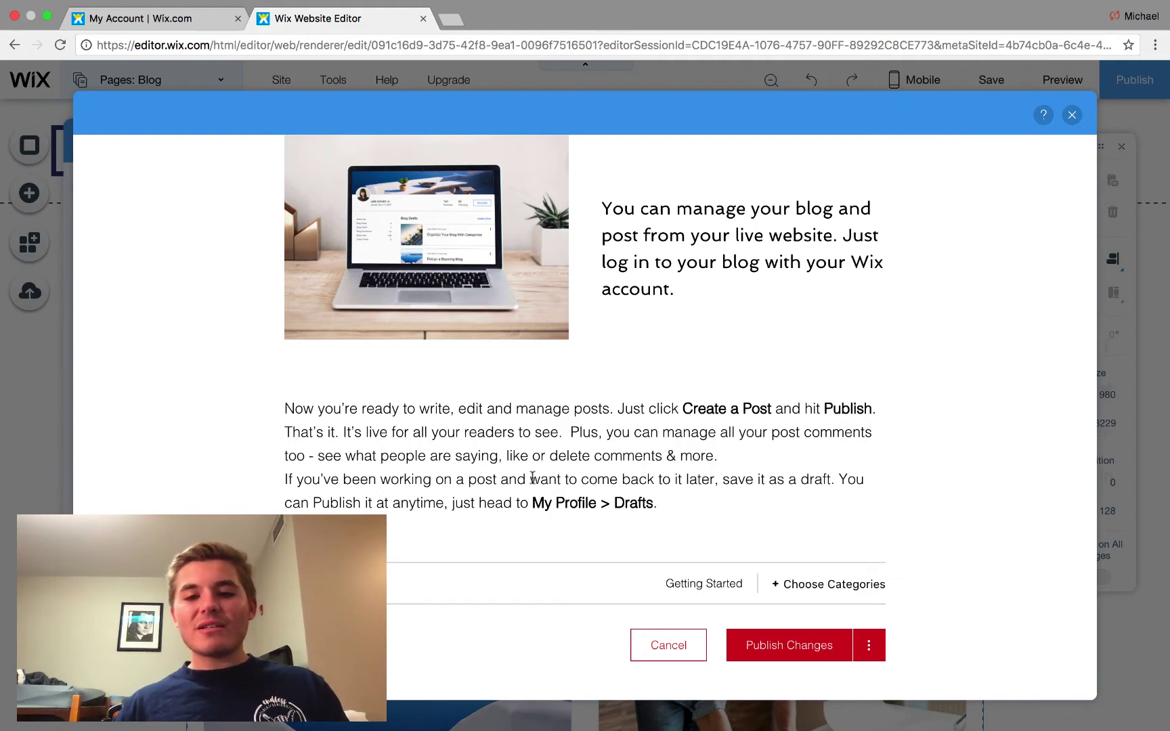
pyautogui.scroll(15, 578, 484)
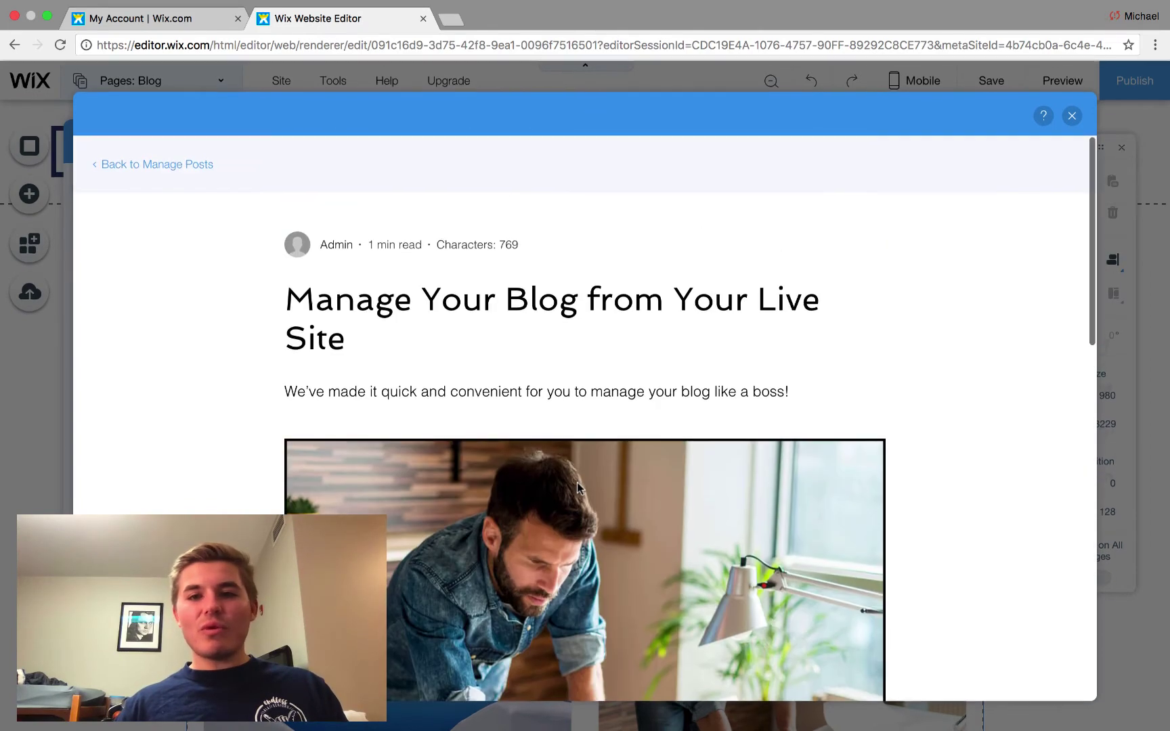
# Place the cursor in the post title, then return to the My Sites page
pyautogui.click(551, 331)
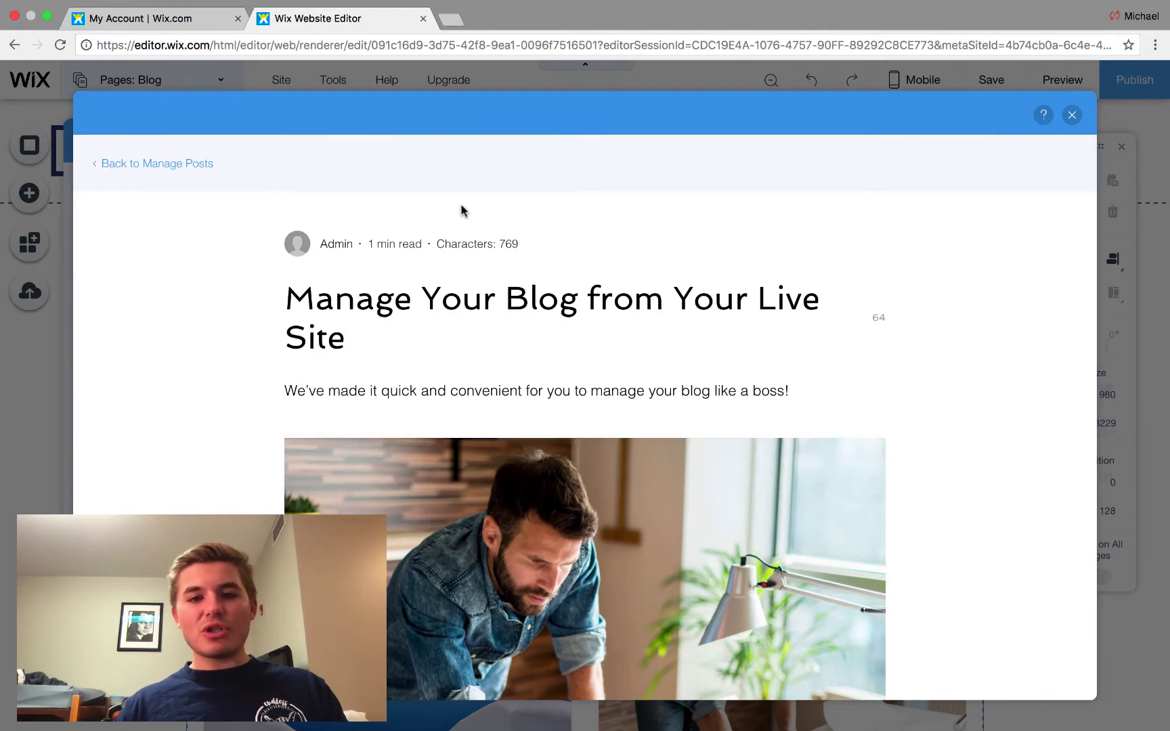
pyautogui.scroll(-8, 425, 374)
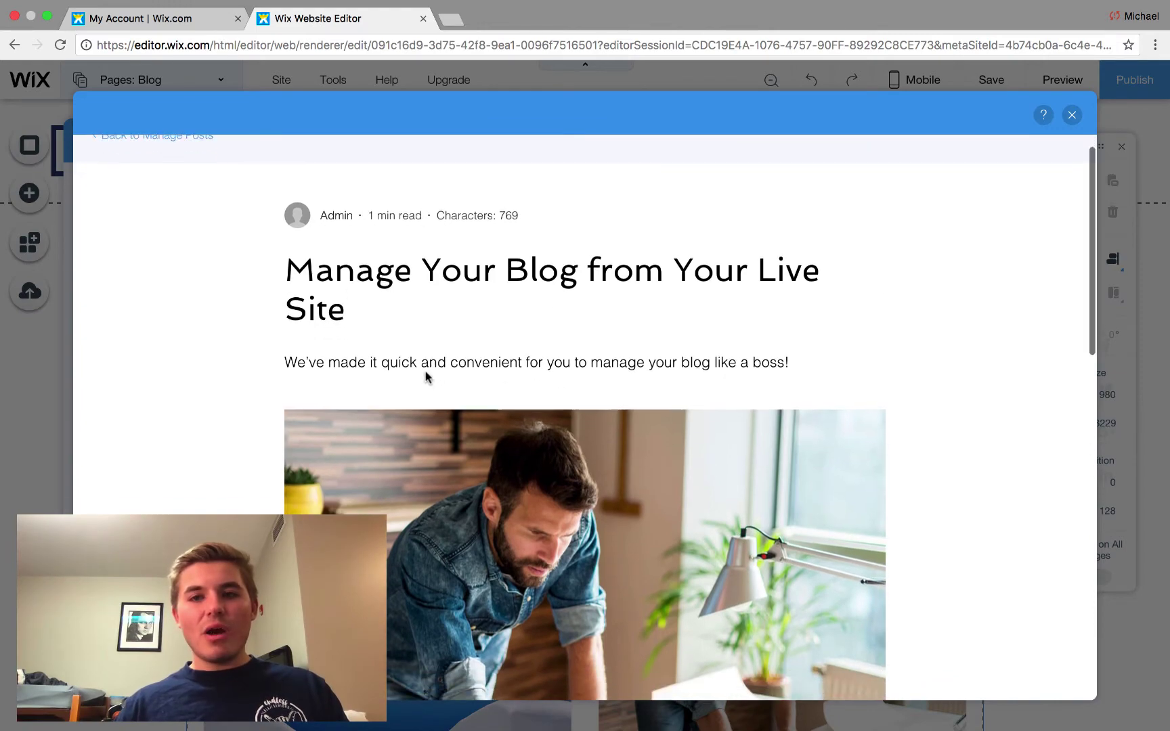
pyautogui.scroll(-6, 425, 372)
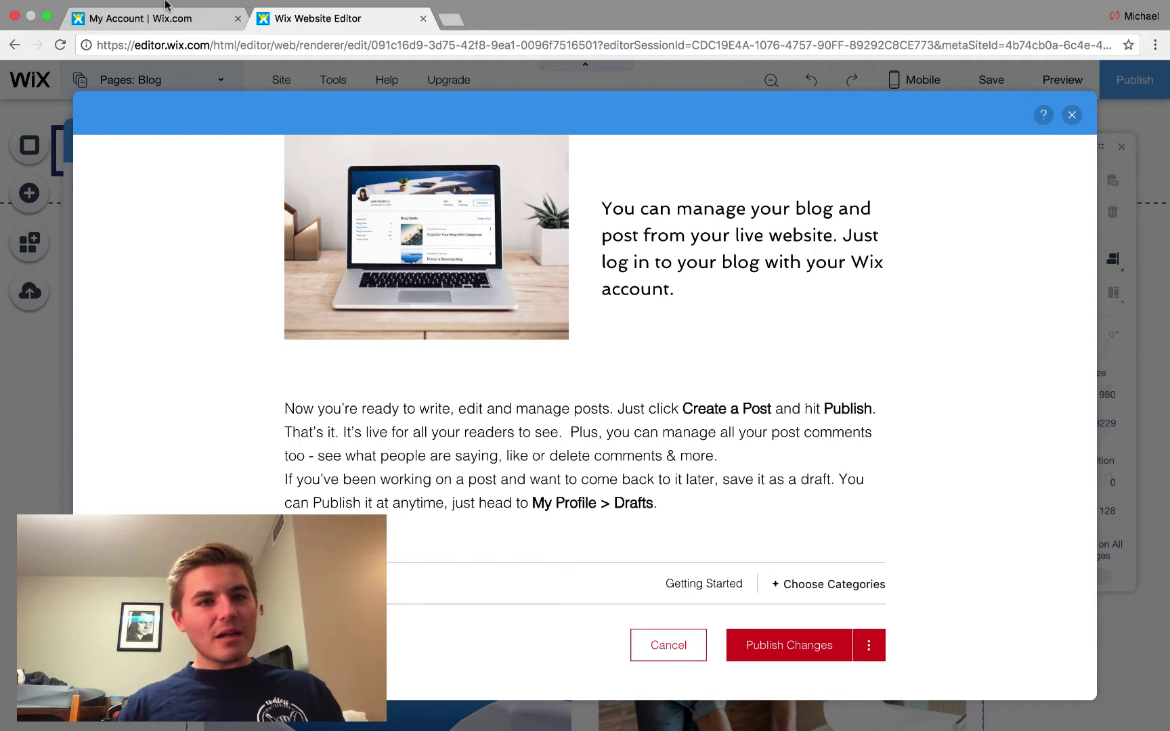
pyautogui.click(163, 20)
# Open the wixmywebsite site dashboard and its old Blog manager
pyautogui.moveTo(220, 468)
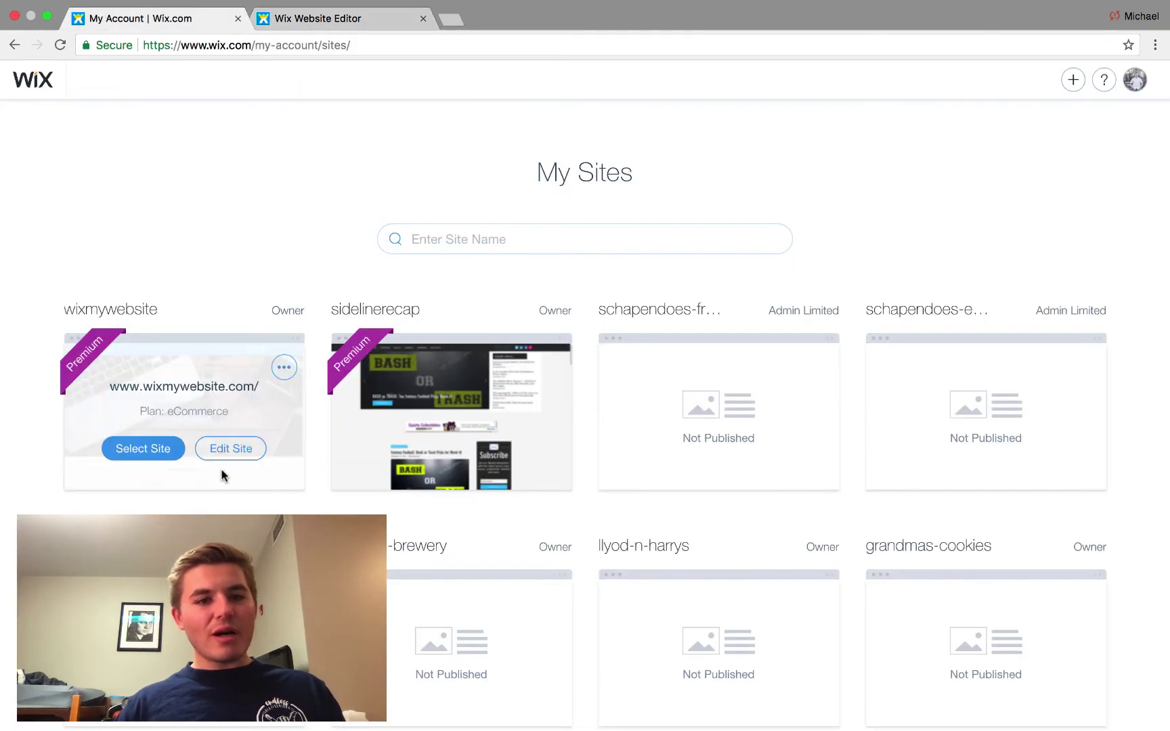
pyautogui.click(159, 456)
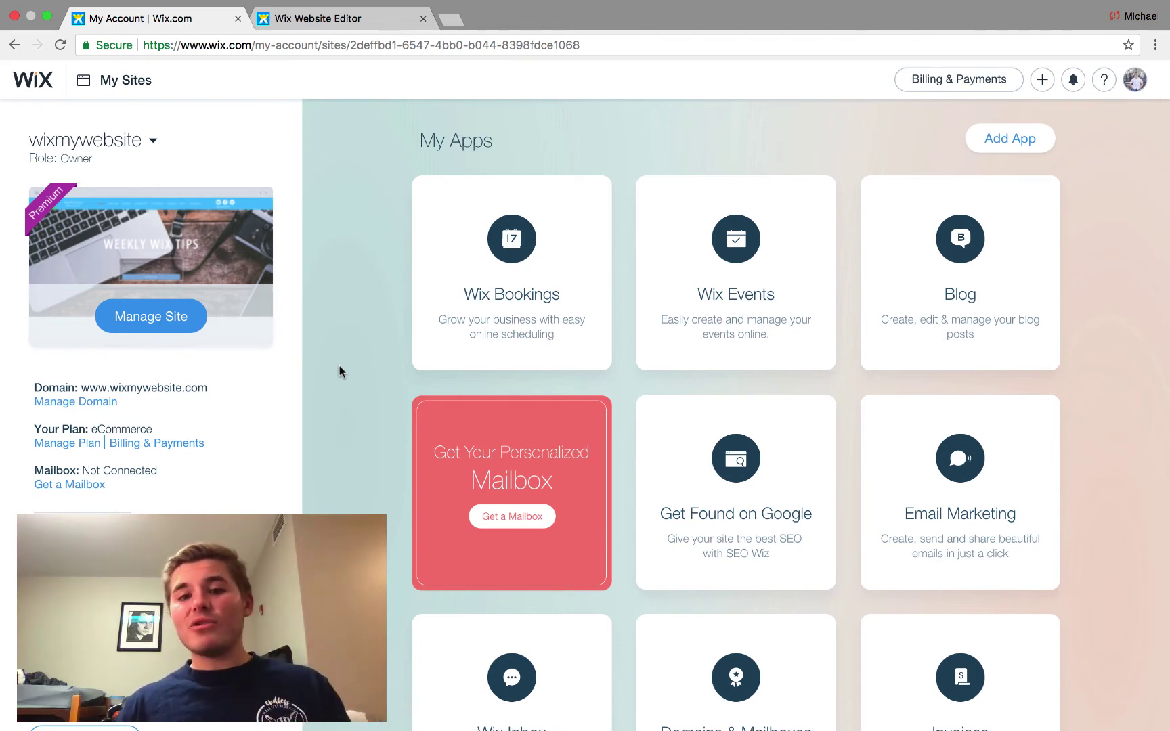
pyautogui.click(936, 272)
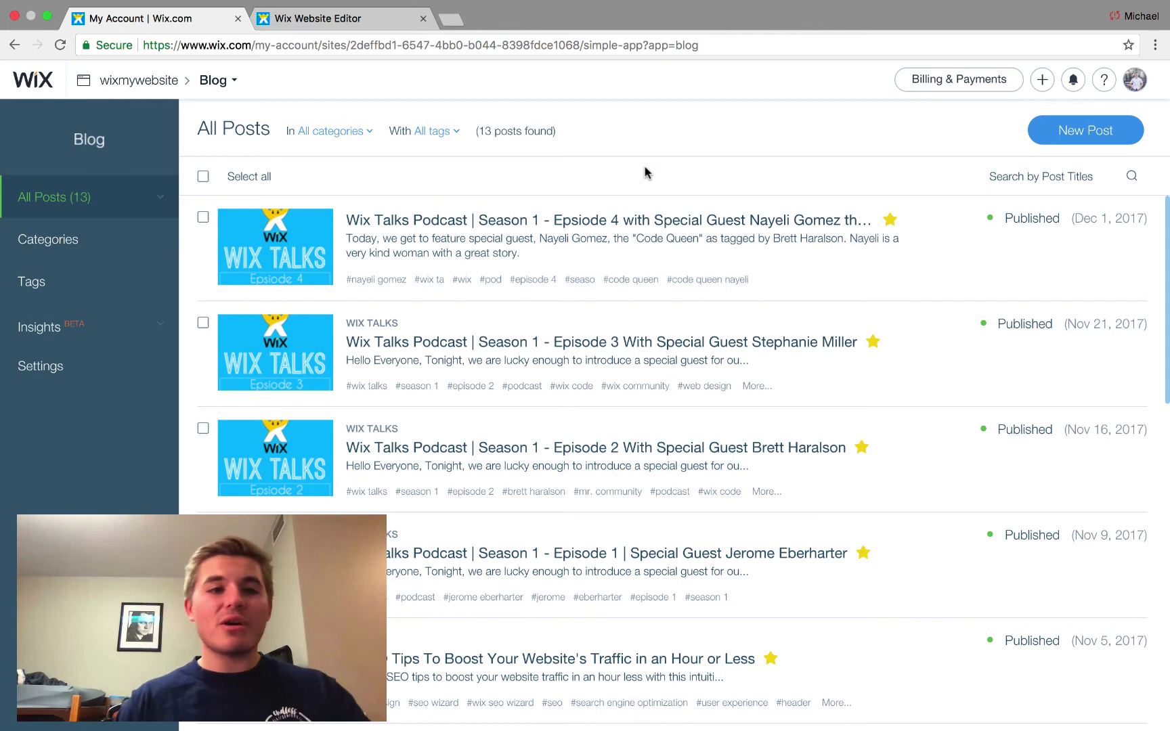
# Look over the 13 posts in All Posts and start a new blog post
pyautogui.scroll(-3, 677, 339)
pyautogui.scroll(3, 688, 439)
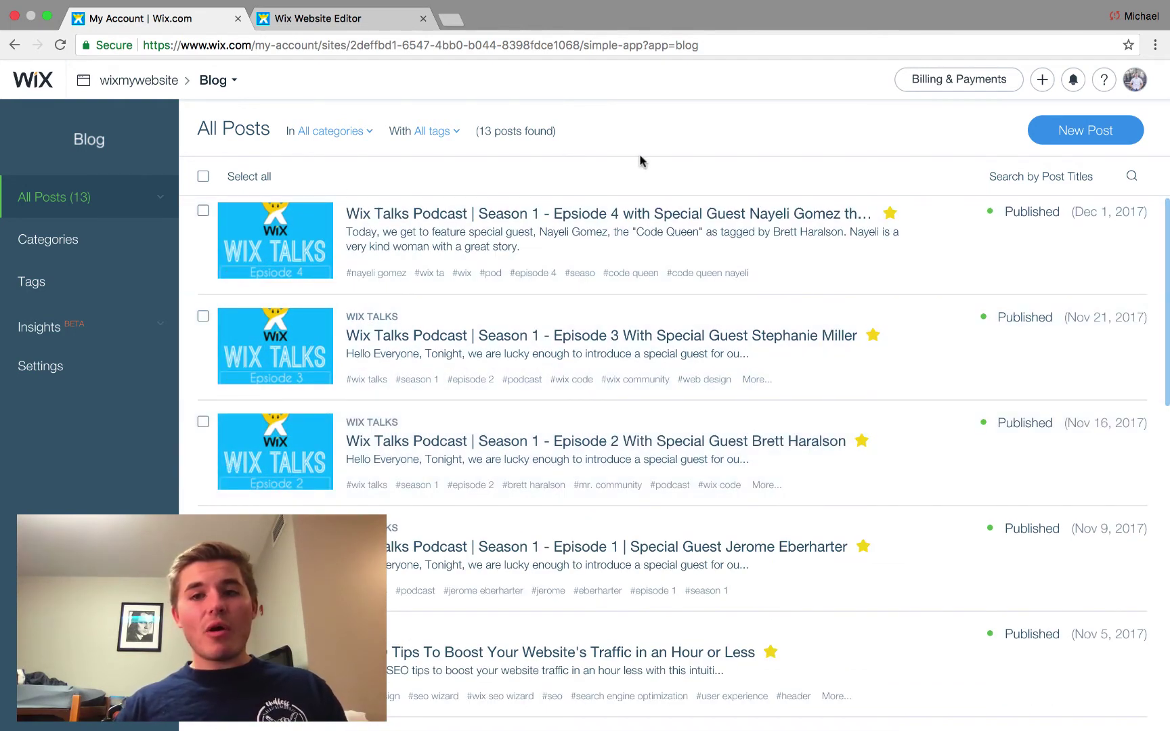
pyautogui.click(1094, 130)
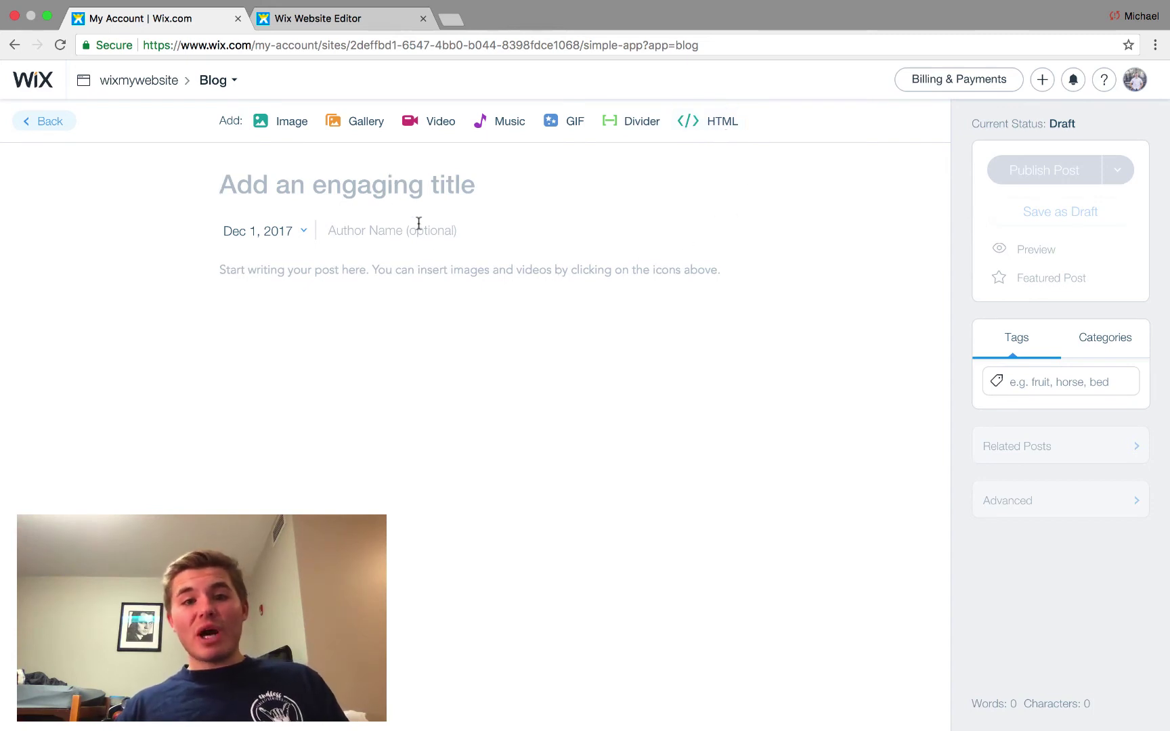
# Put the cursor in the empty draft's body, then return to the Wix Website Editor
pyautogui.click(337, 282)
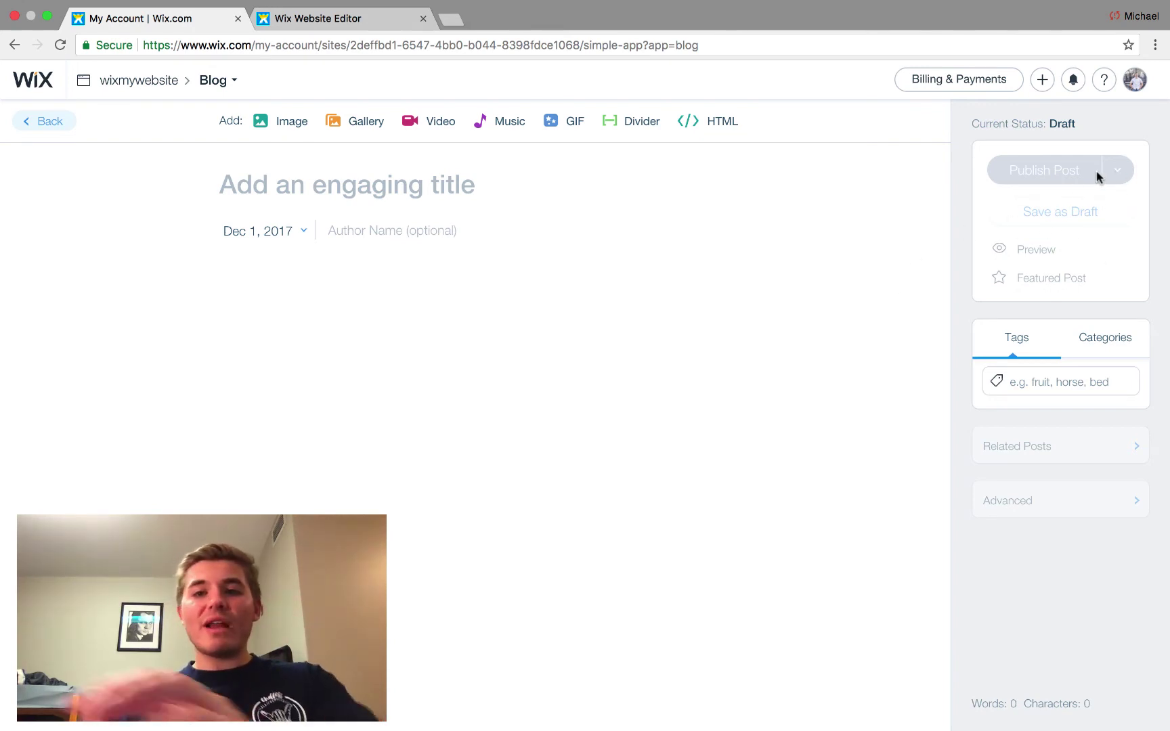
pyautogui.click(319, 19)
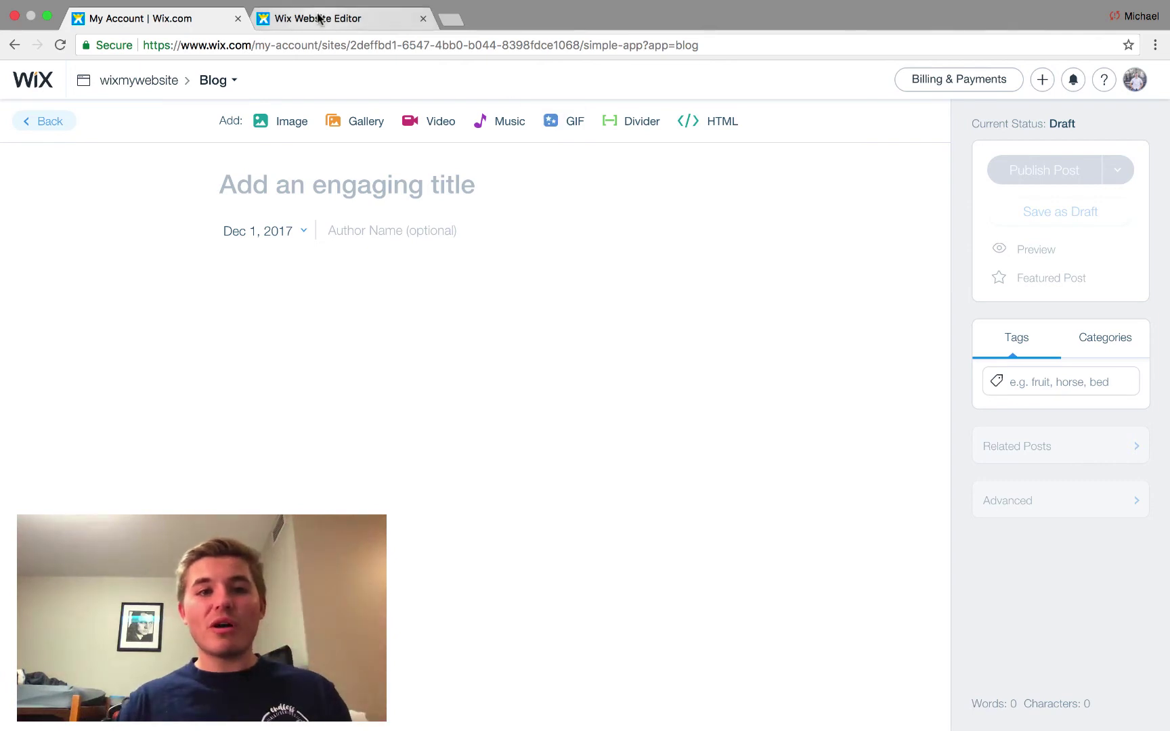
# Compare the new blog's save-as-draft and category options with the old blog's new post editor
pyautogui.click(872, 650)
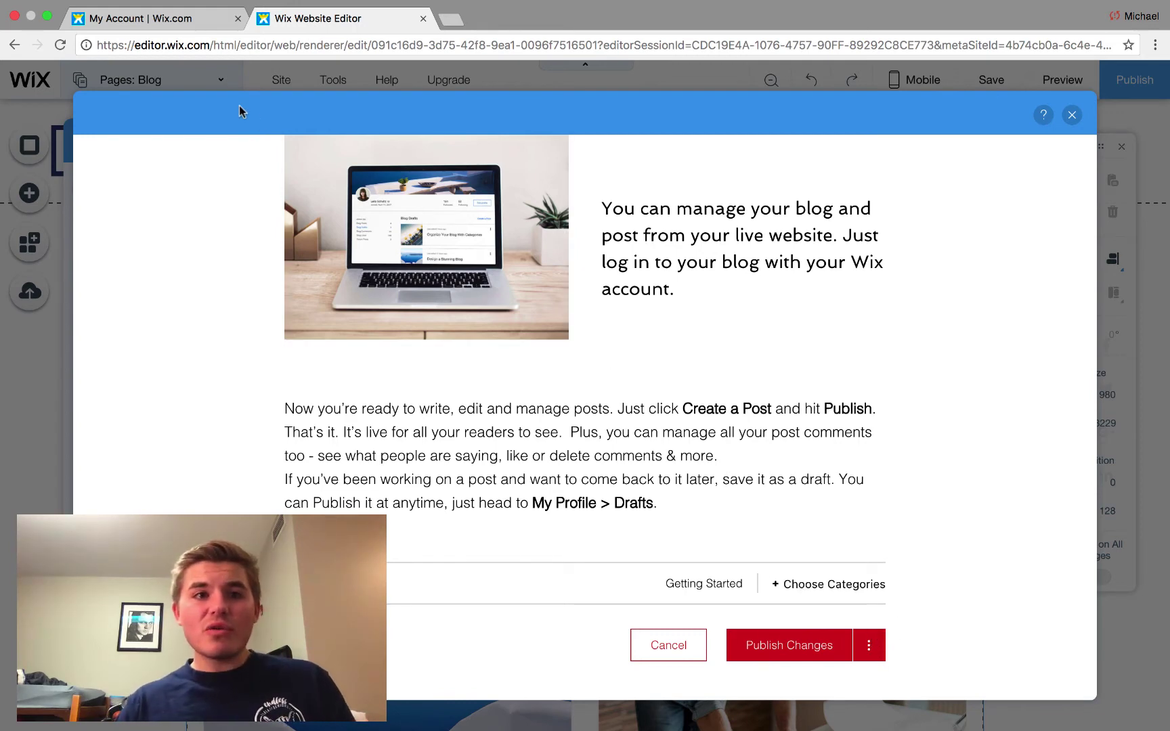
pyautogui.click(155, 20)
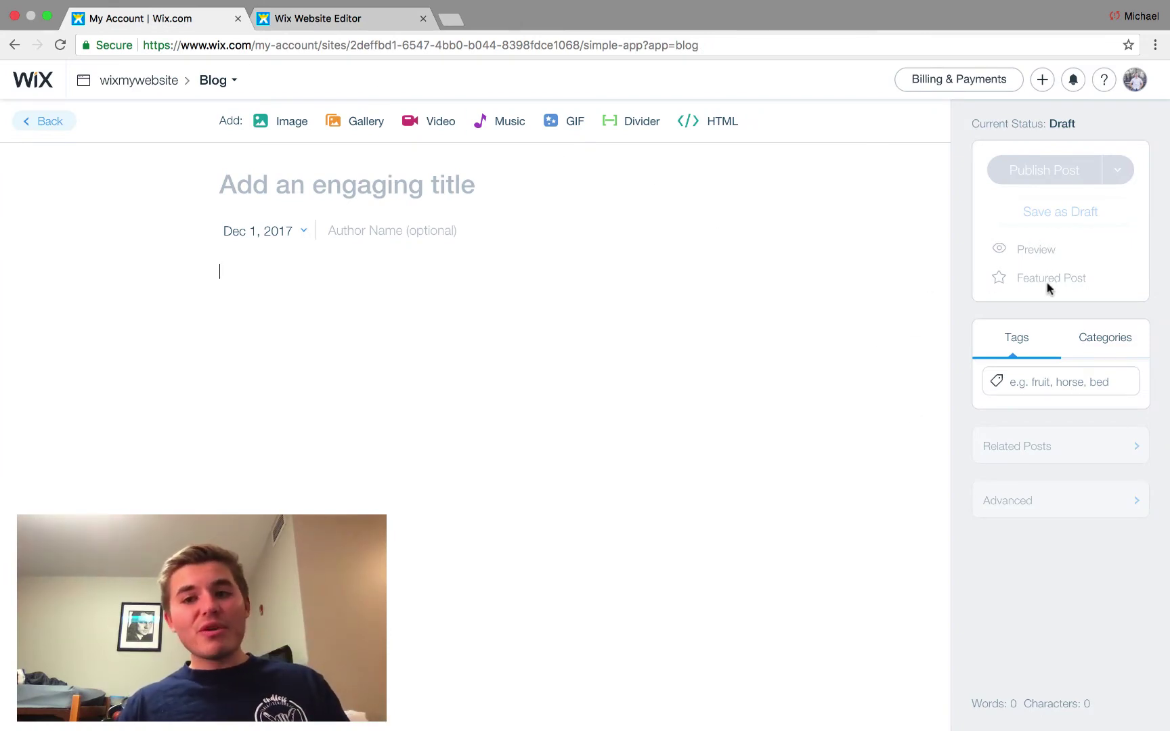
pyautogui.click(322, 19)
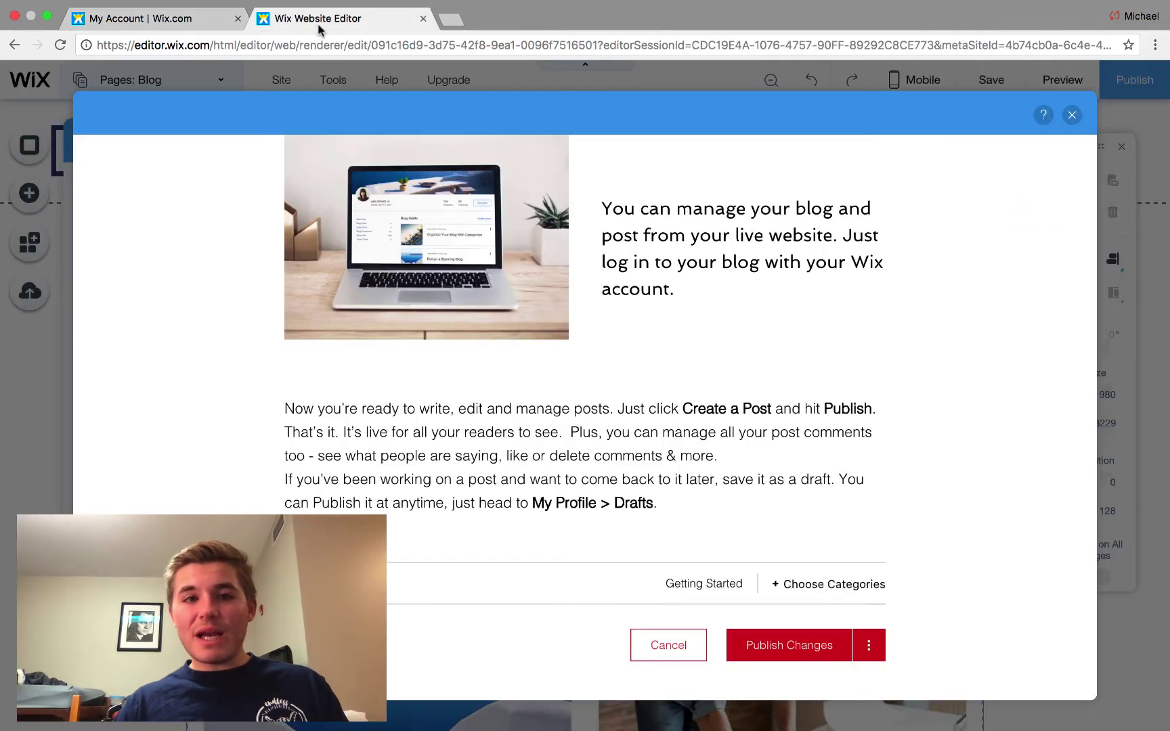
pyautogui.click(822, 592)
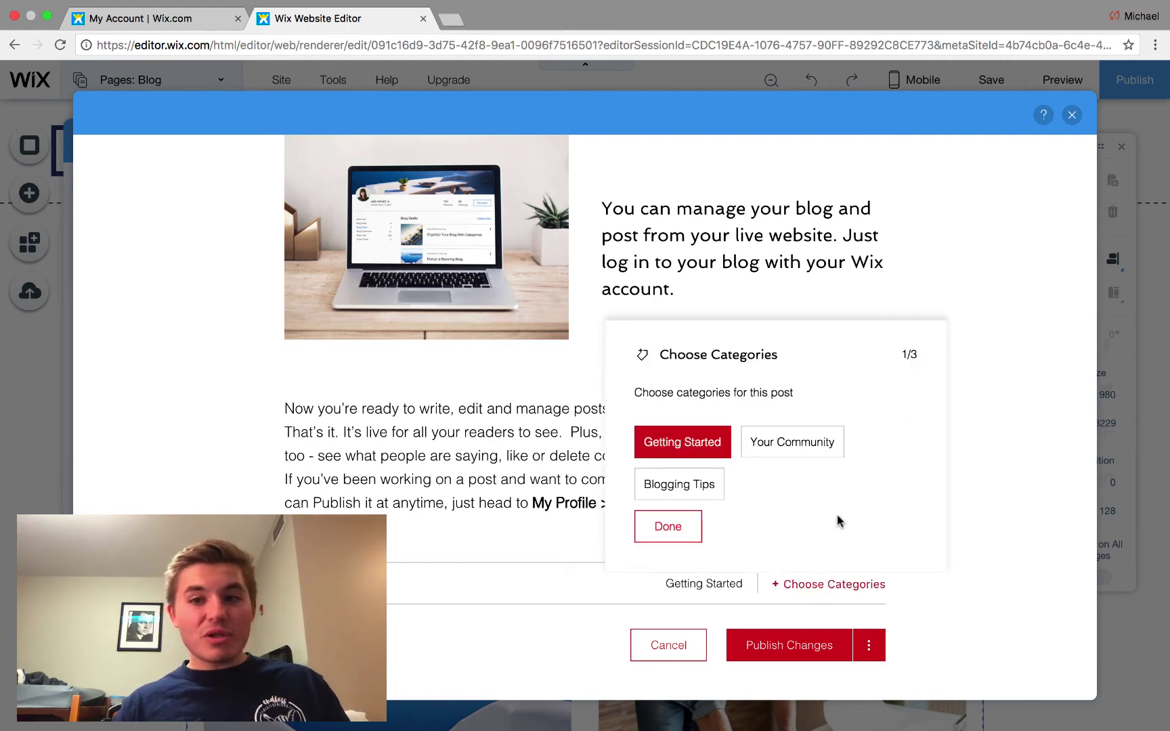
pyautogui.click(955, 369)
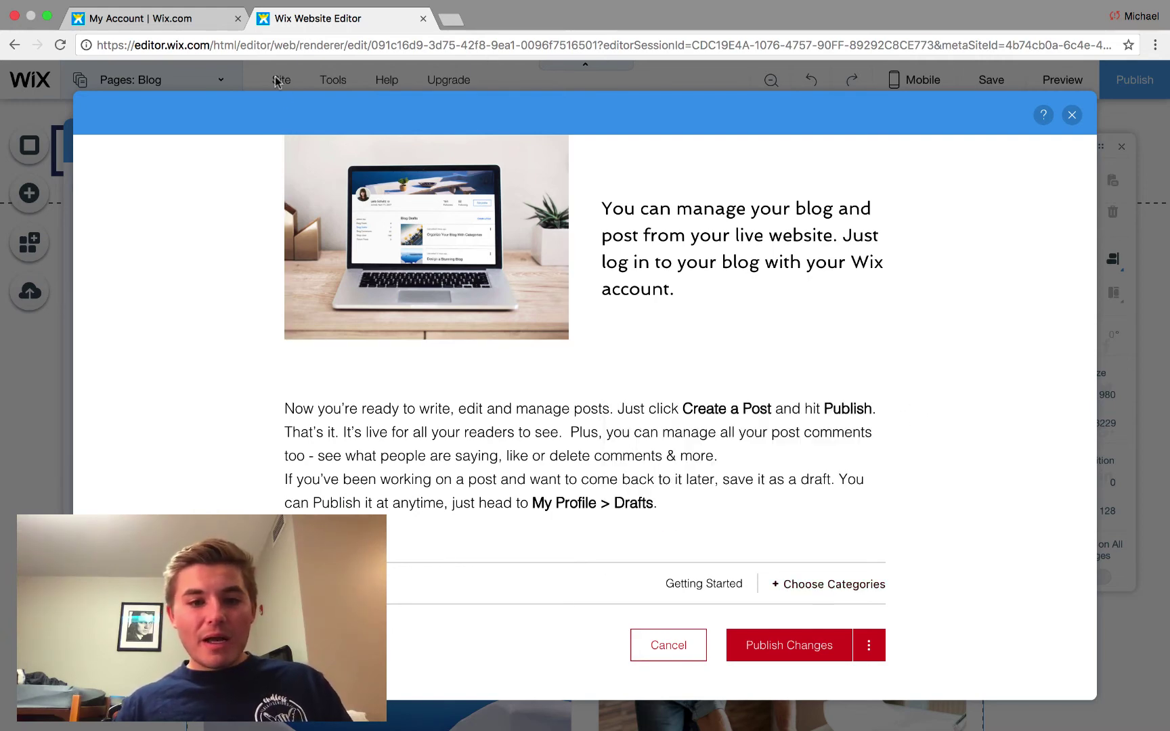
pyautogui.click(195, 8)
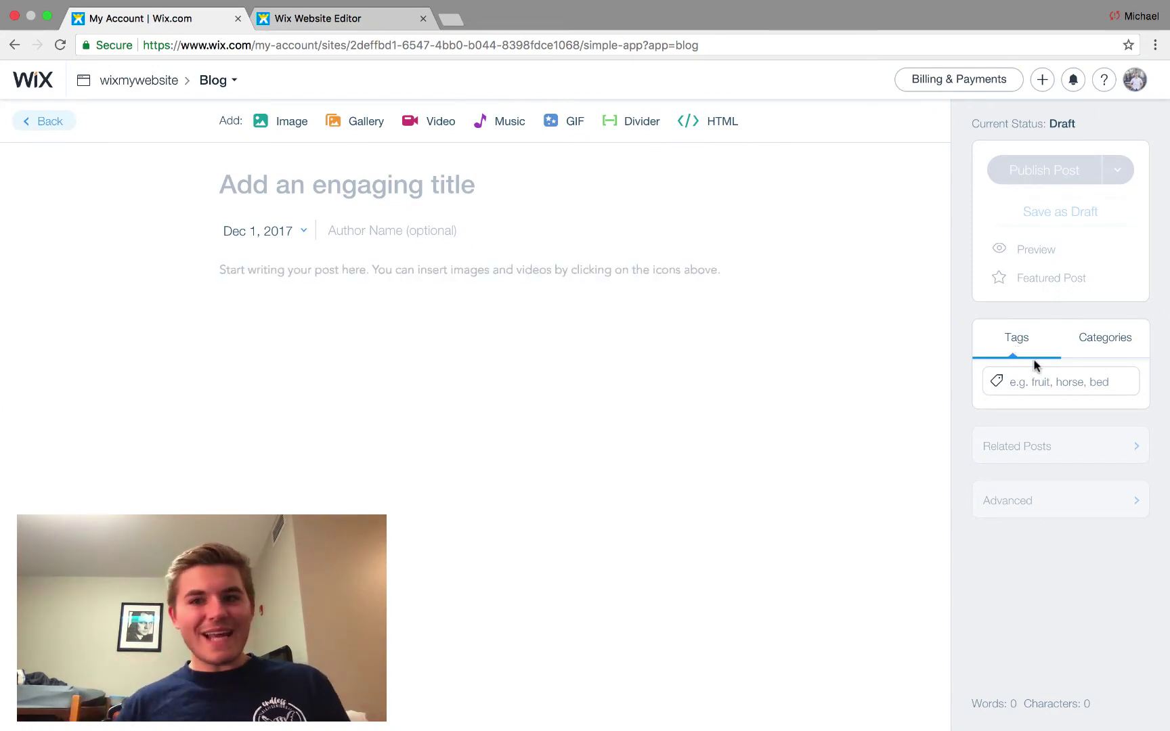
# Fill the new post with placeholder body 'asjfdjdvjdjbf' and title 'dfjskdfbdsfb'
pyautogui.click(361, 273)
pyautogui.write('asjfdjdvjdjbf')
pyautogui.click(343, 191)
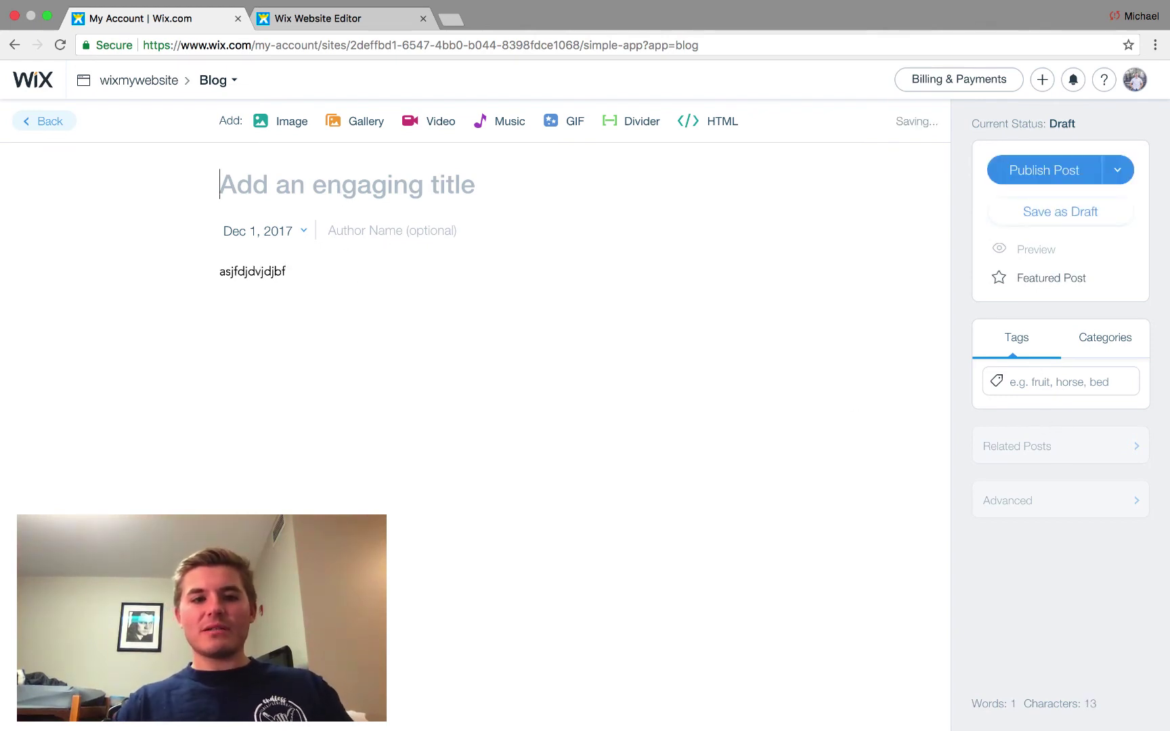
pyautogui.write('dfjskdfbdsfb')
# Check the post's Related Posts chooser without picking any, then review its Advanced SEO settings
pyautogui.click(1053, 447)
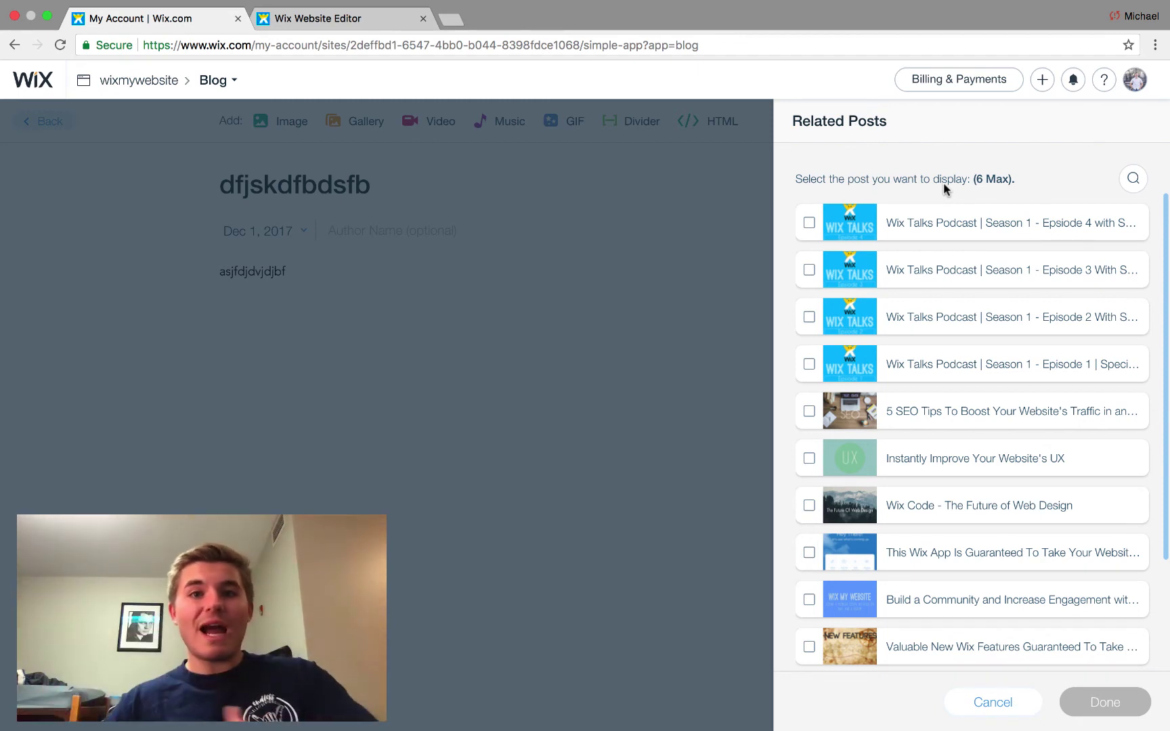
pyautogui.click(983, 706)
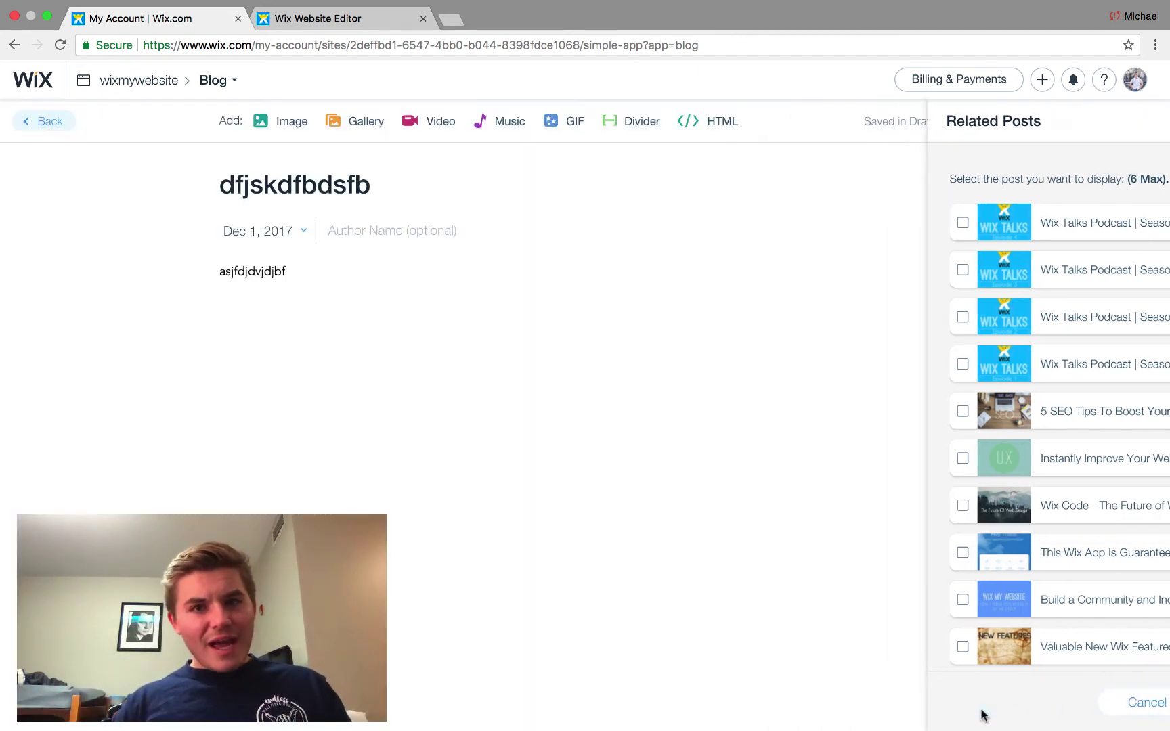
pyautogui.click(1051, 509)
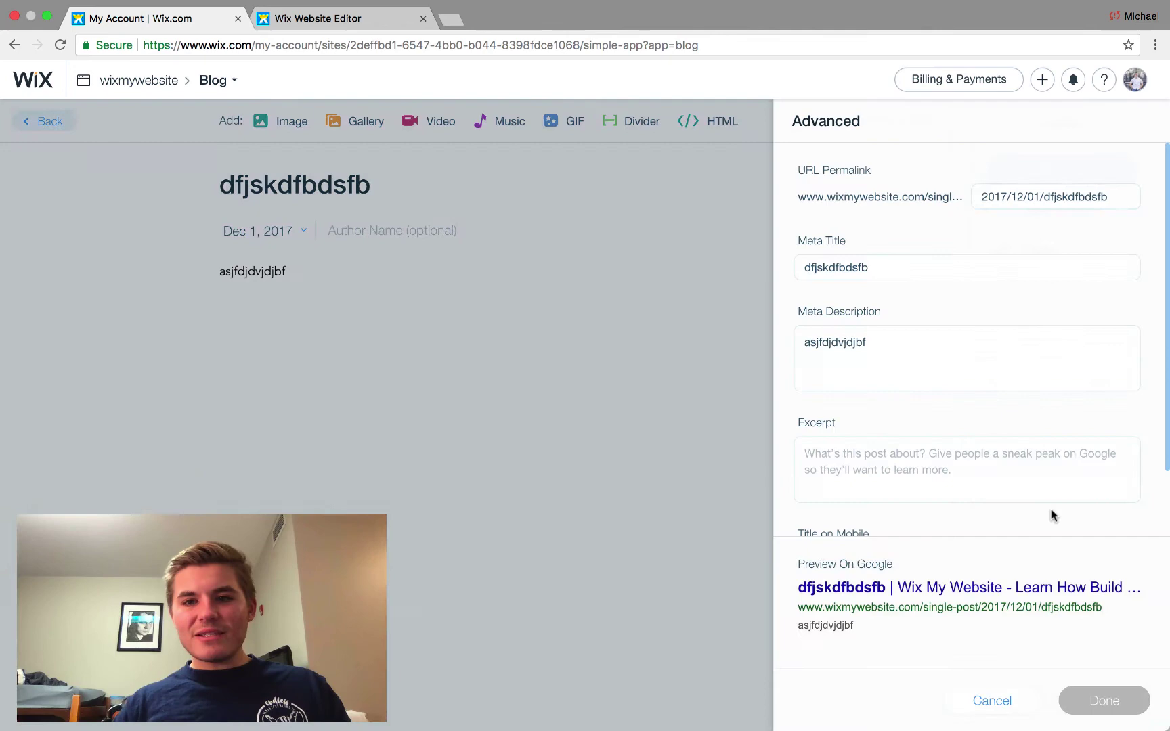
pyautogui.scroll(-2, 911, 323)
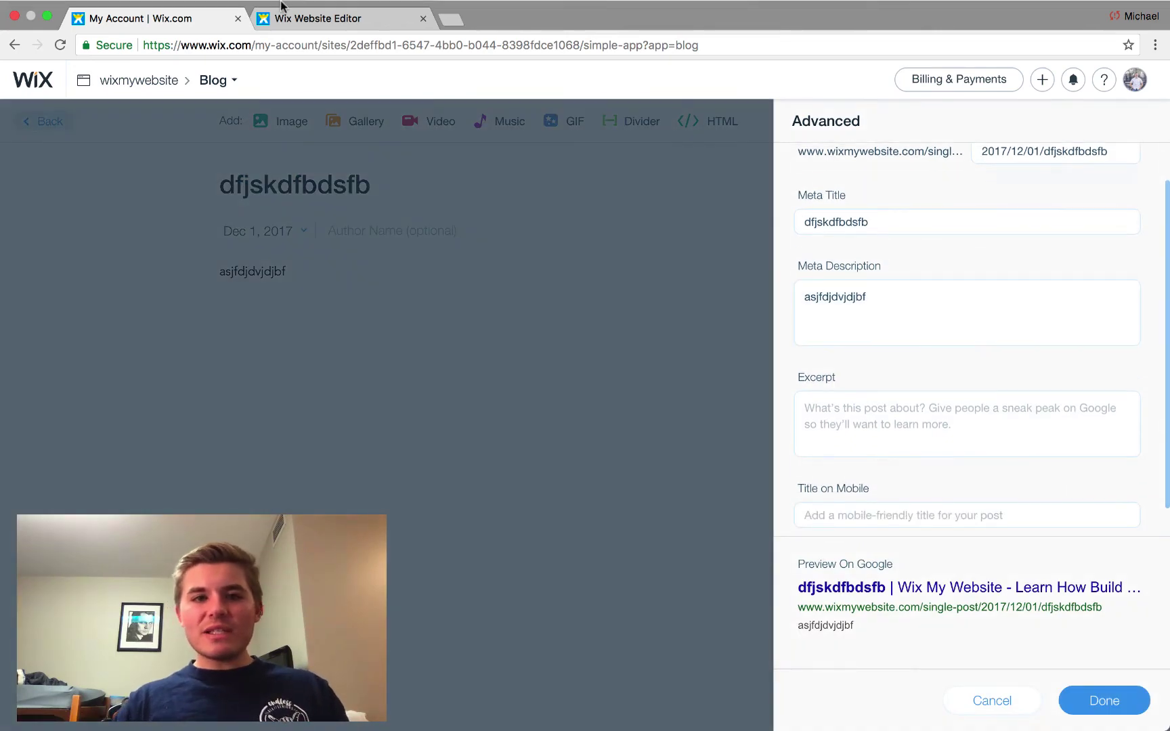
pyautogui.click(329, 36)
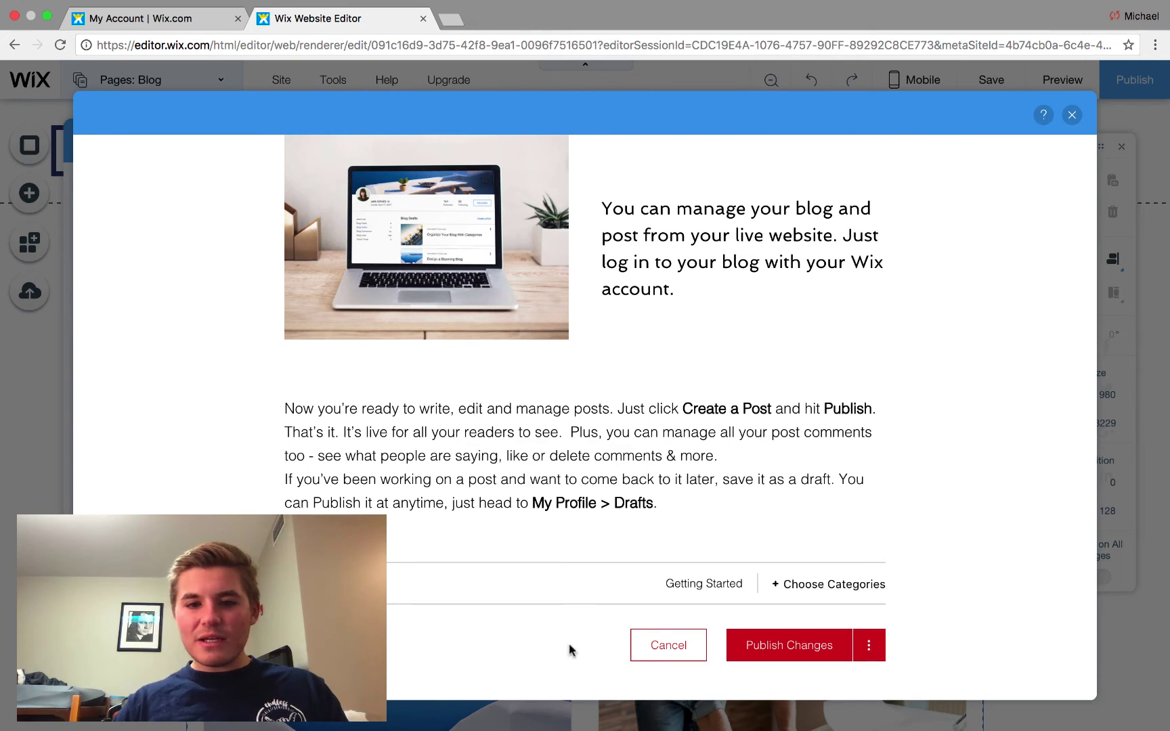
pyautogui.scroll(5, 597, 458)
pyautogui.scroll(8, 597, 458)
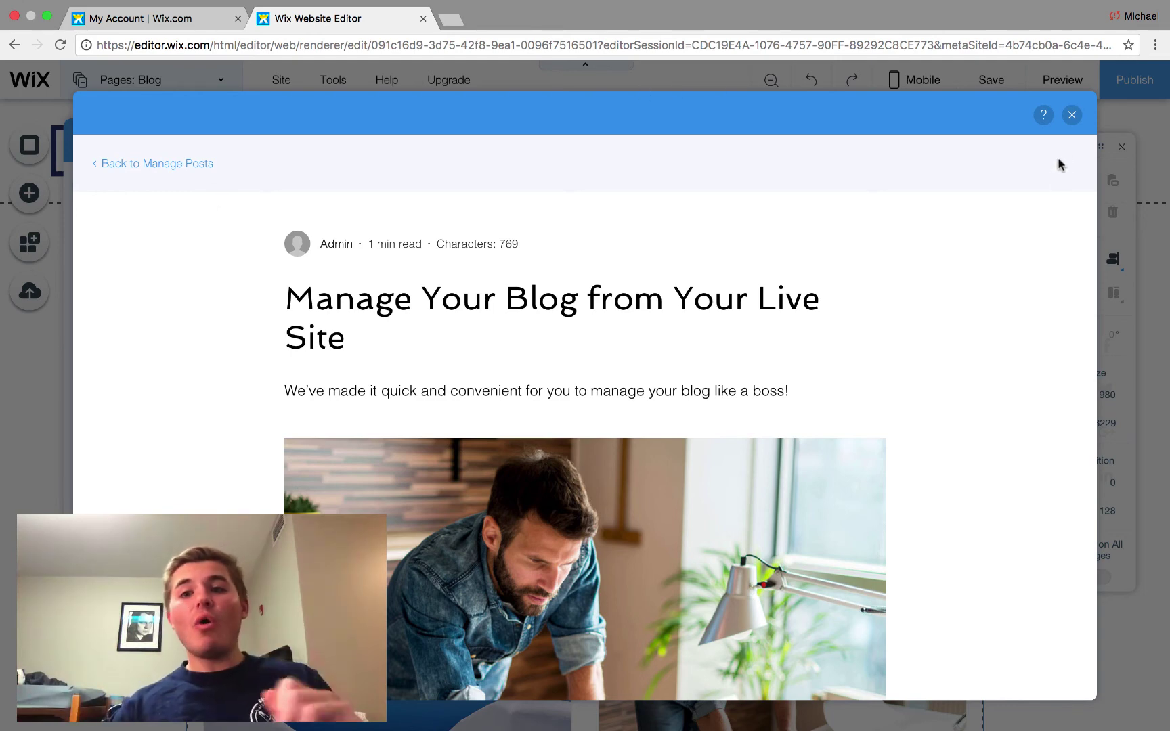
pyautogui.scroll(-1, 1028, 228)
pyautogui.scroll(-3, 1029, 228)
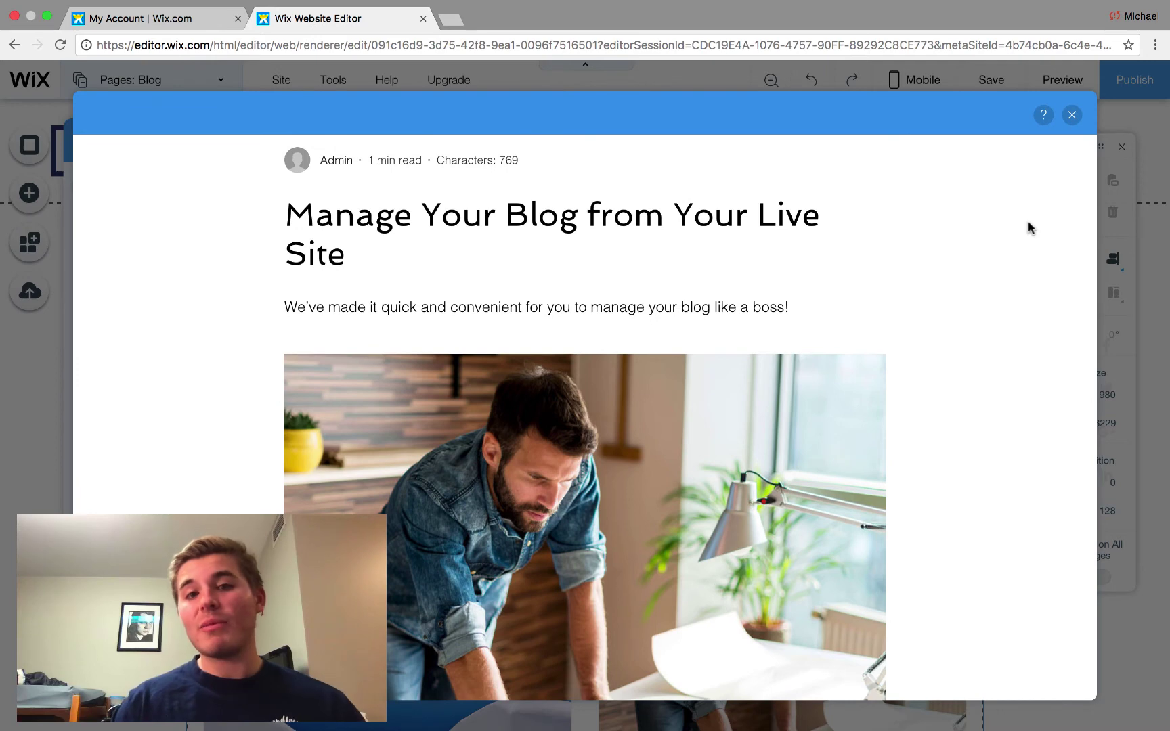
pyautogui.scroll(-3, 935, 262)
pyautogui.scroll(-6, 934, 262)
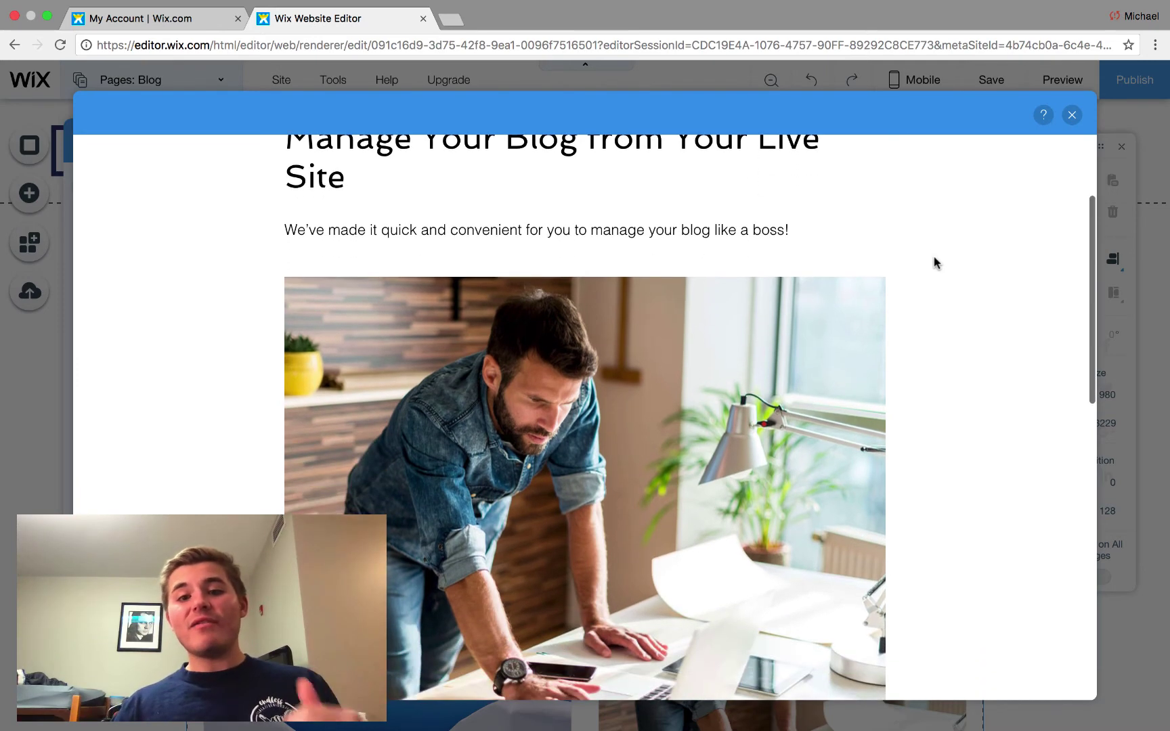
pyautogui.scroll(-10, 934, 253)
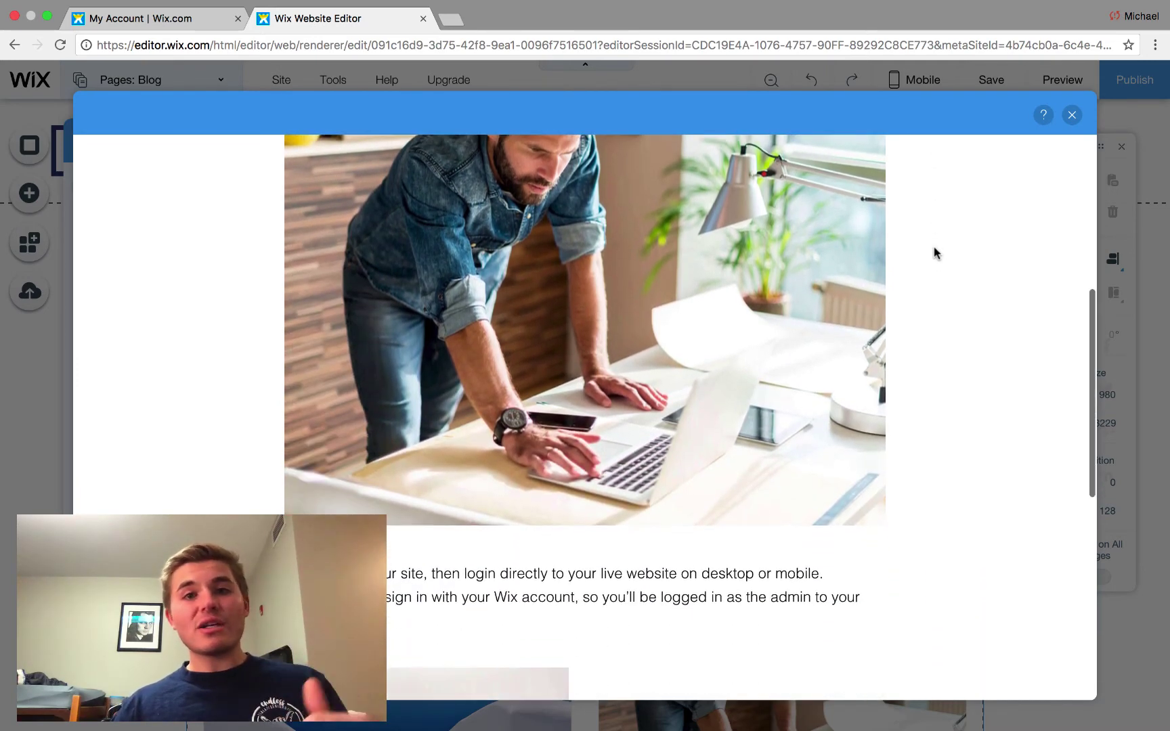
pyautogui.scroll(-14, 934, 249)
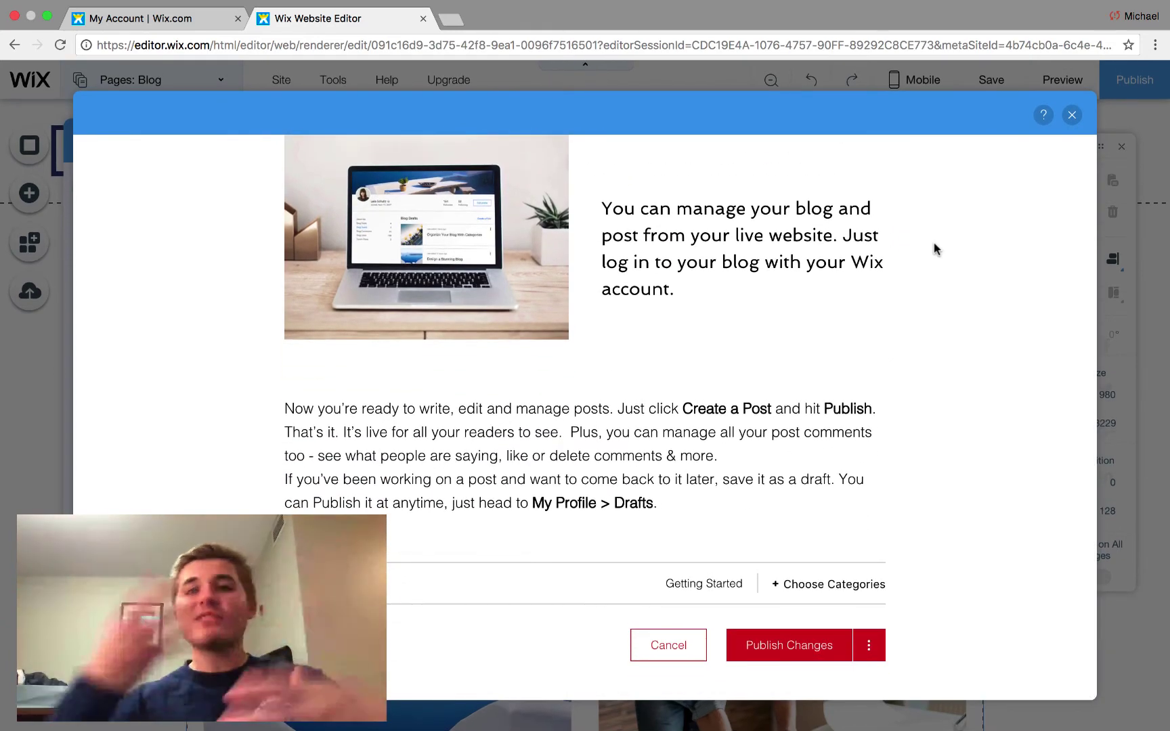
pyautogui.scroll(20, 934, 249)
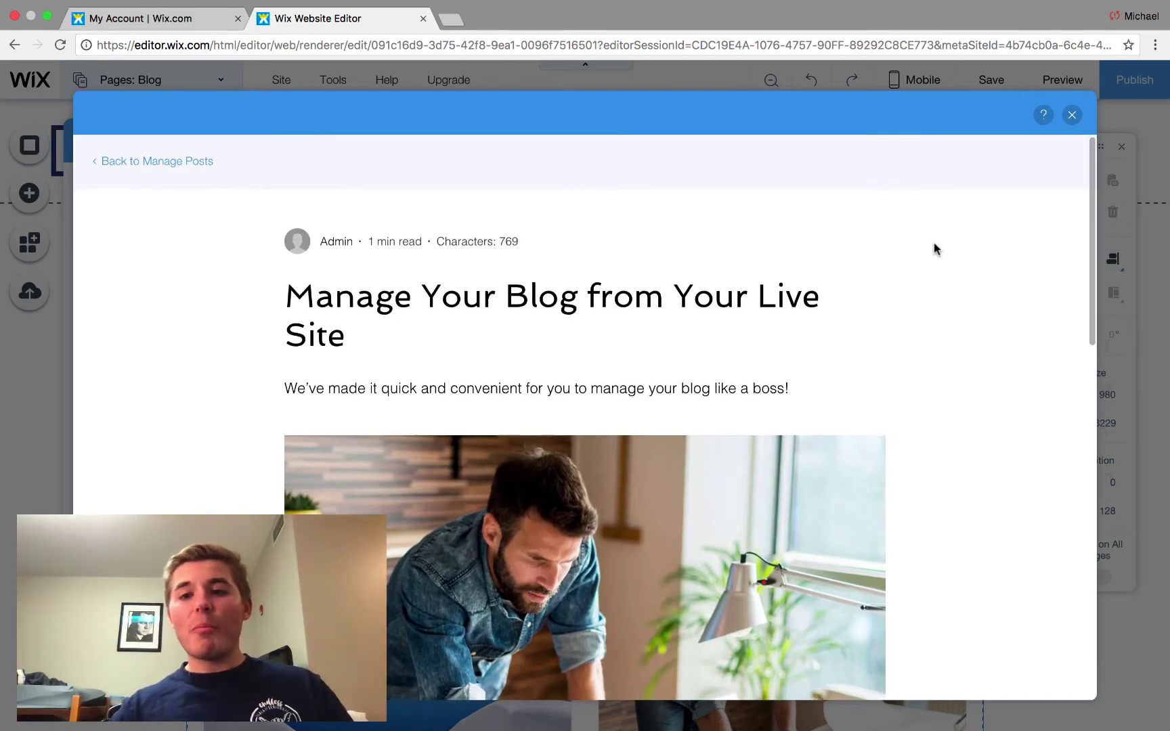
pyautogui.scroll(-20, 934, 249)
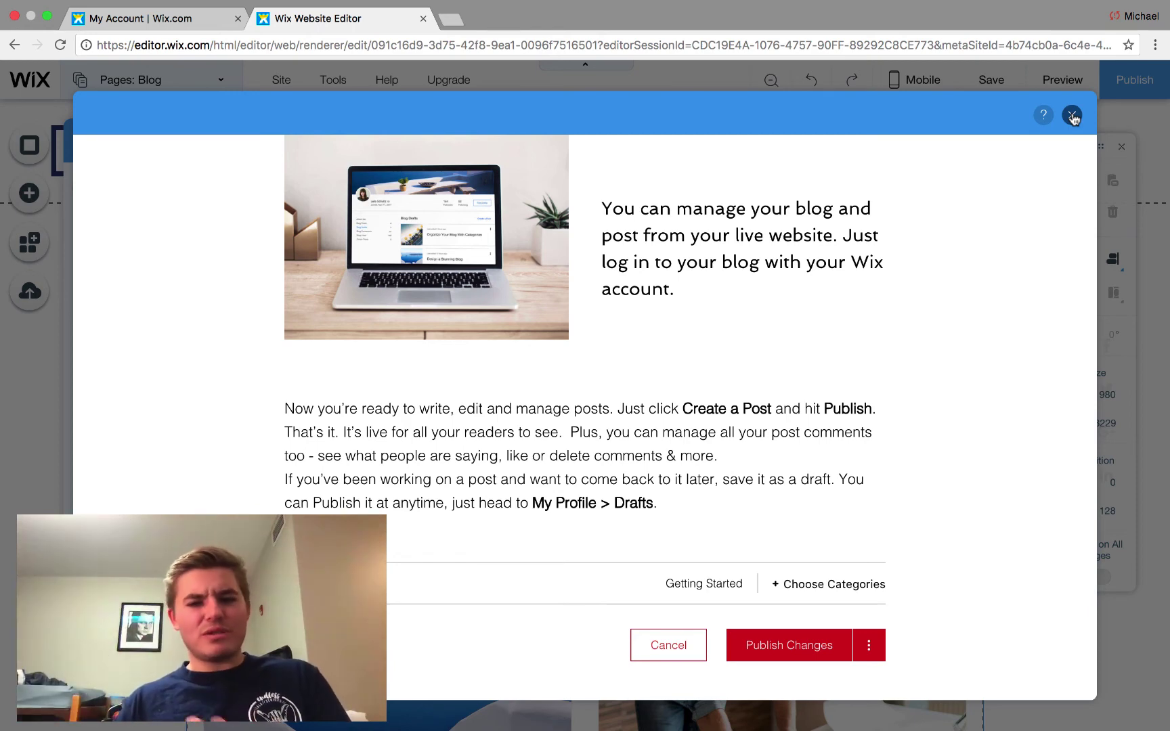
pyautogui.scroll(10, 898, 572)
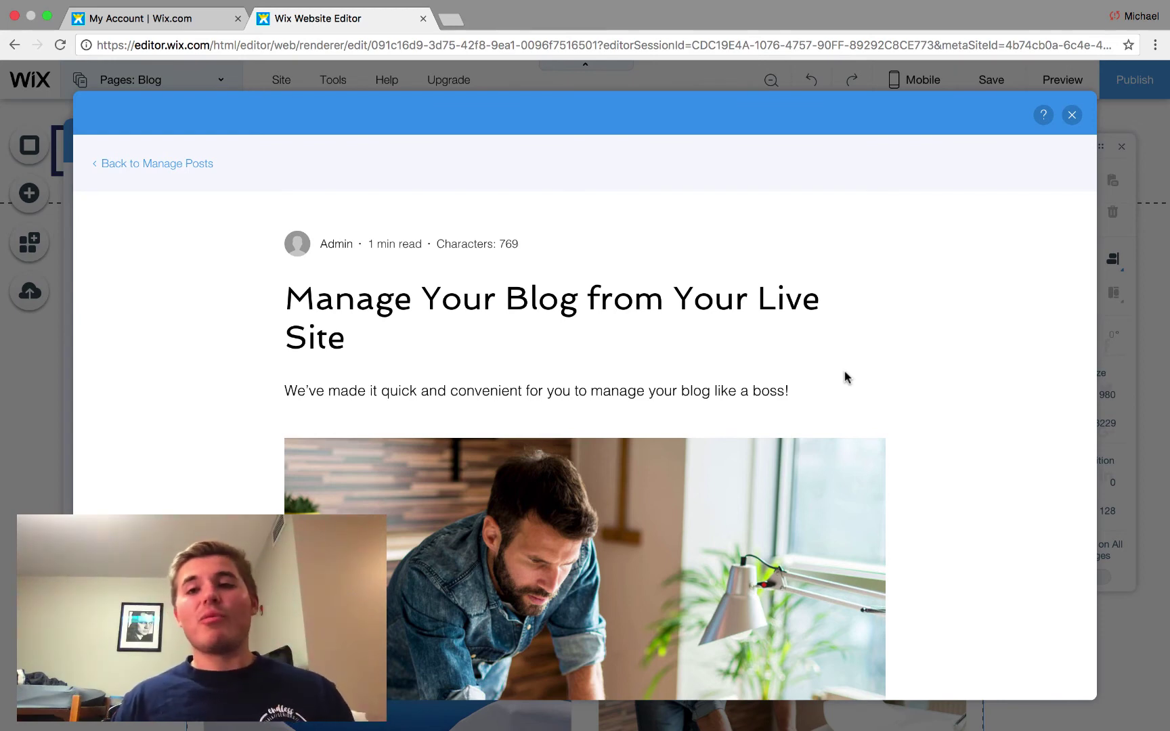
# Close the blog post dialog and the Wix Blog panel, then scroll the Blog page
pyautogui.click(1070, 116)
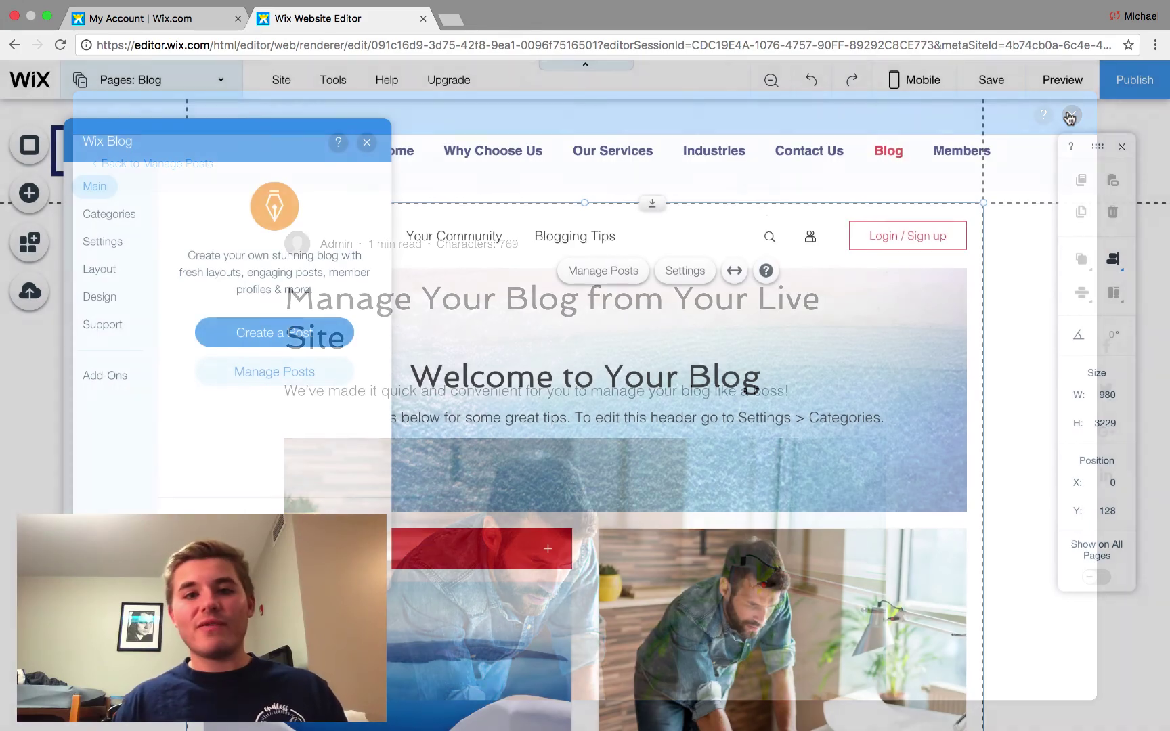
pyautogui.click(369, 143)
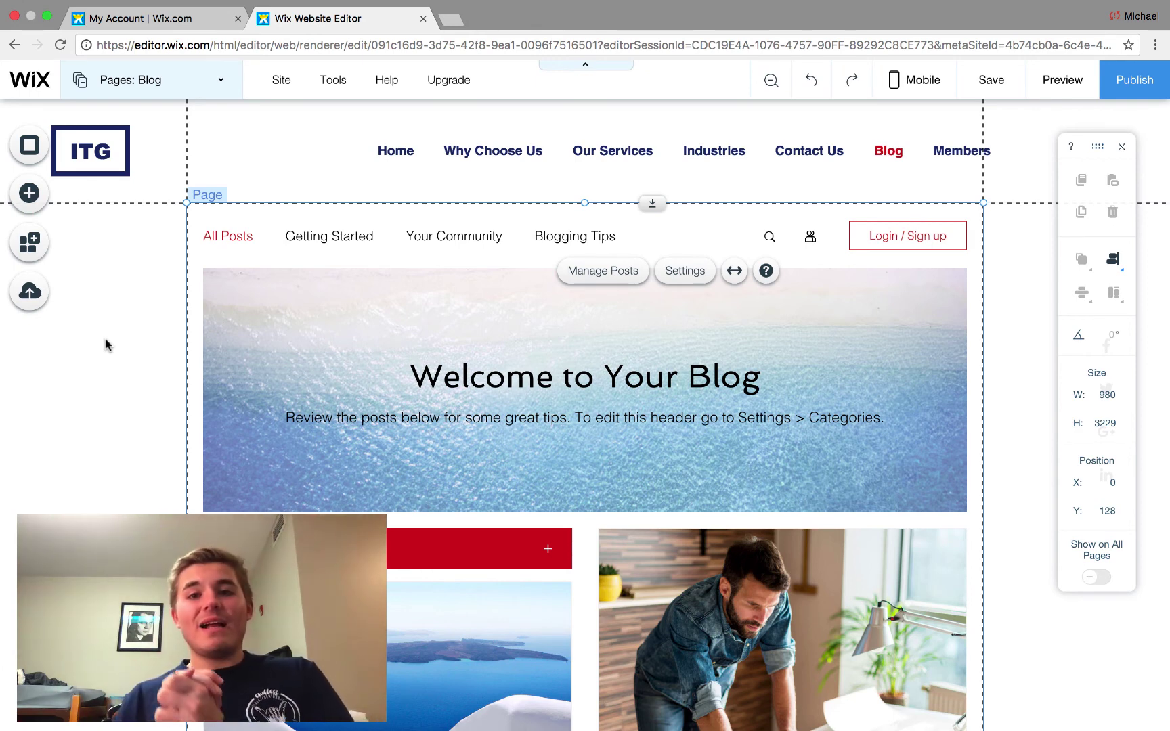
pyautogui.scroll(-2, 105, 339)
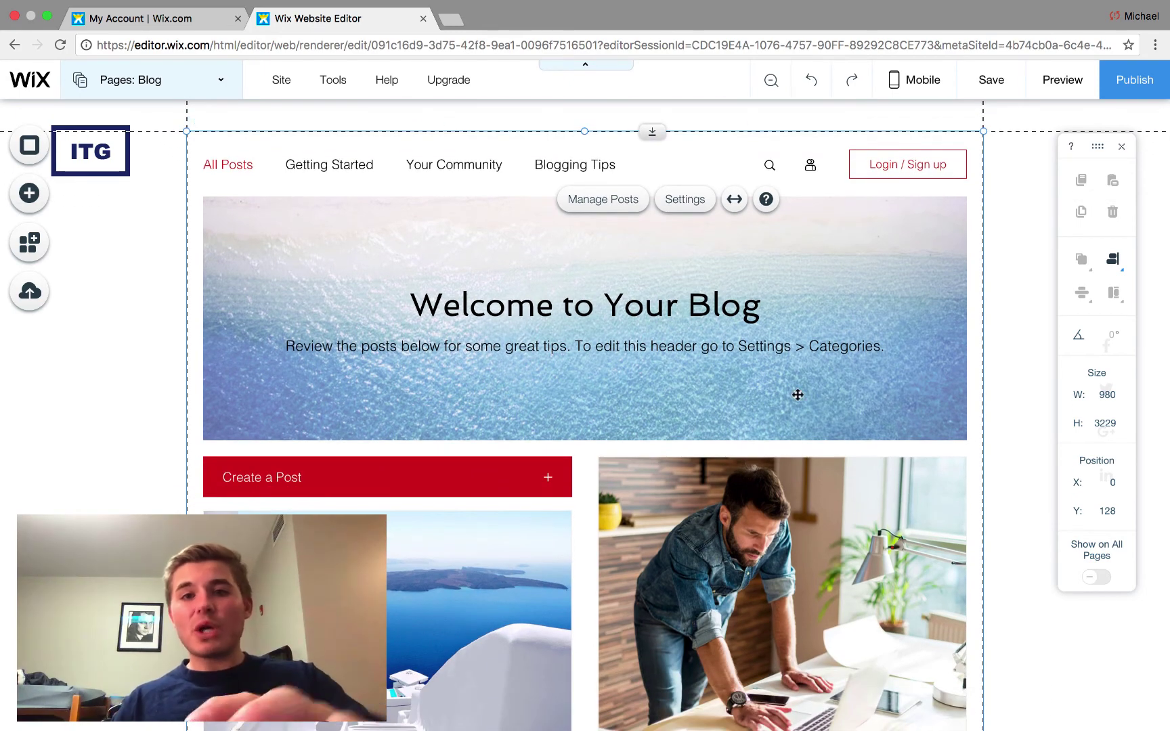
pyautogui.scroll(2, 798, 395)
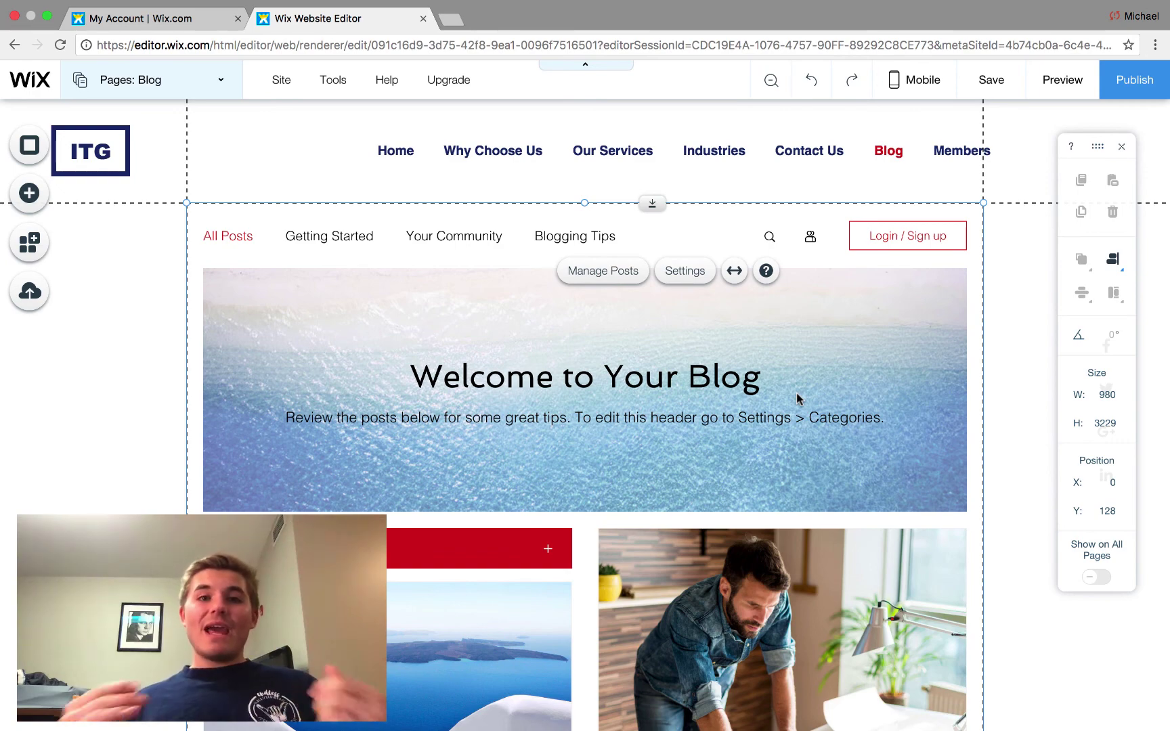
# From the Wix account tab, go to wixmywebsite's dashboard and open Manage Site
pyautogui.click(146, 9)
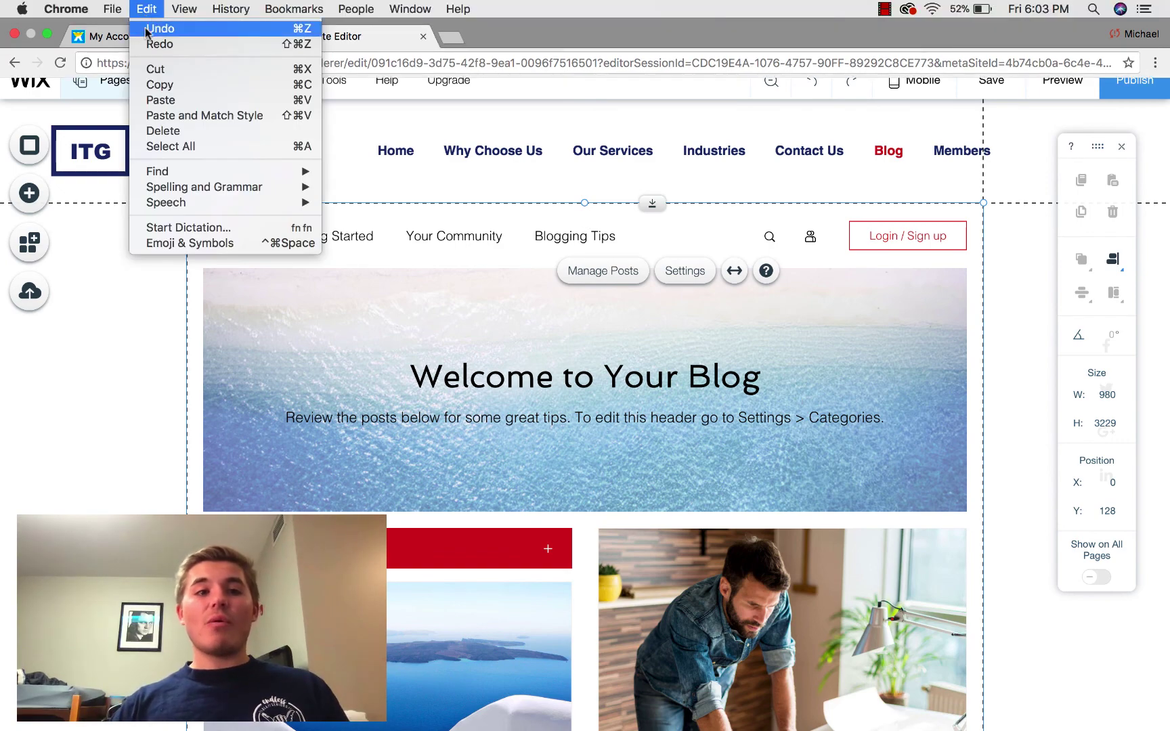
pyautogui.click(94, 41)
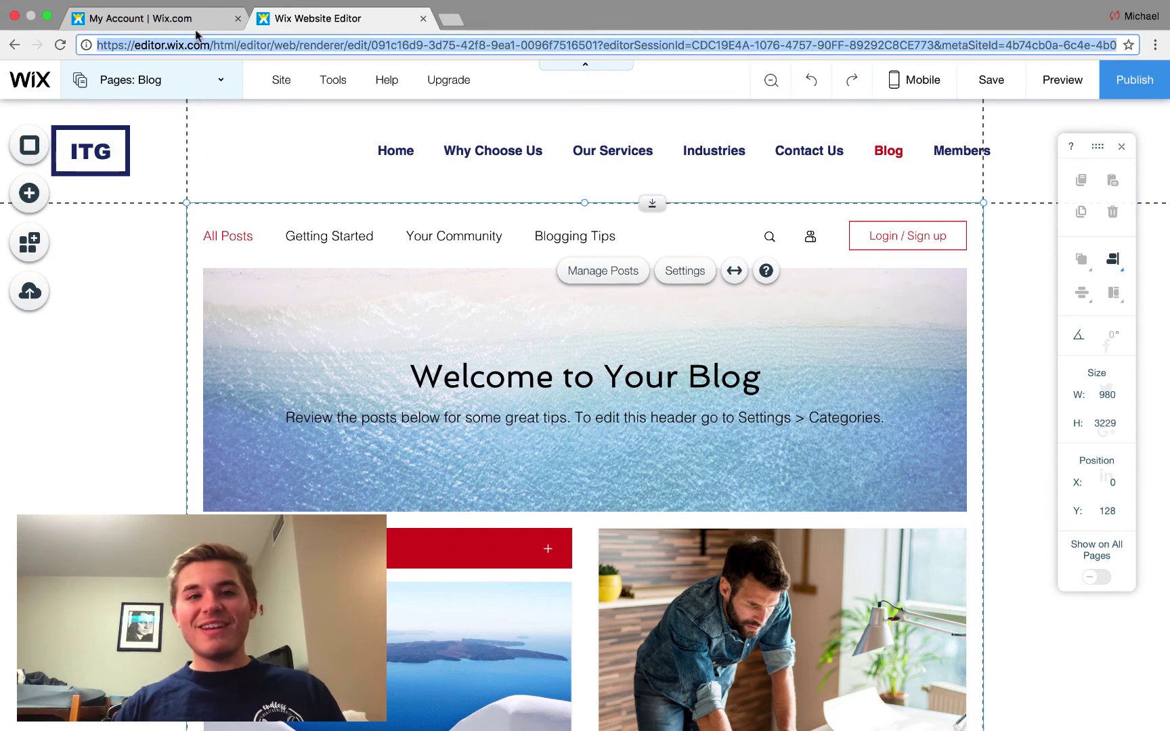
pyautogui.click(193, 21)
pyautogui.click(116, 81)
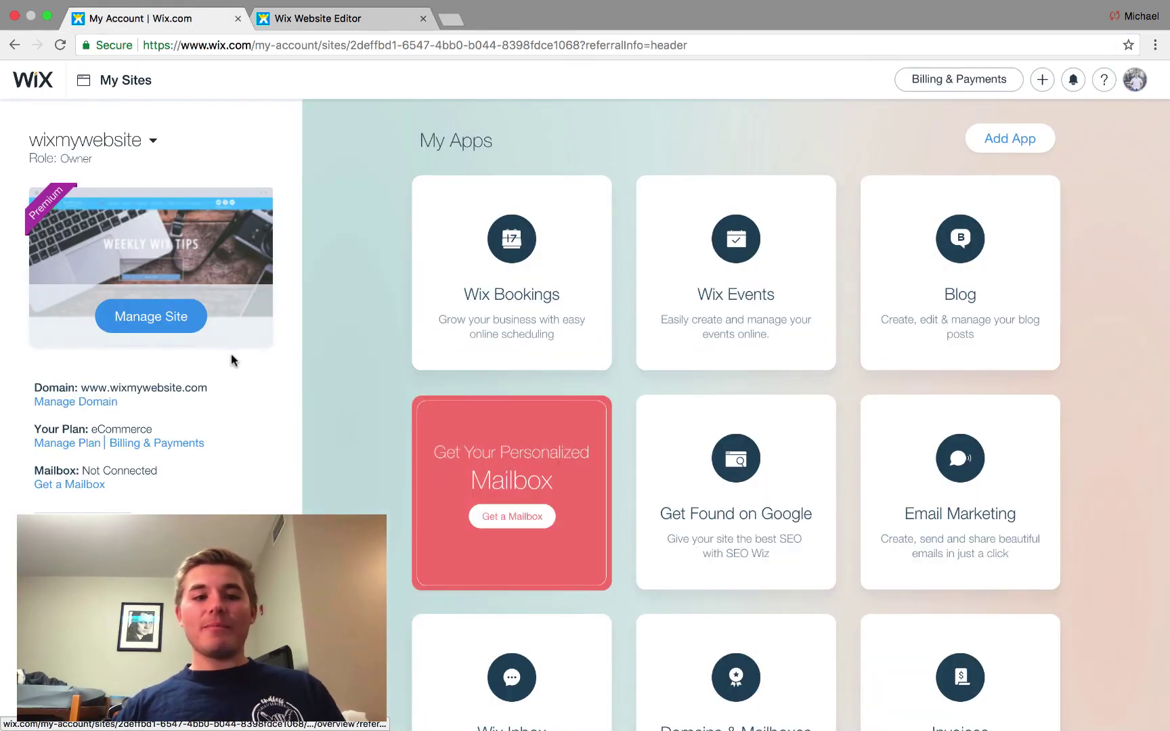
pyautogui.click(165, 328)
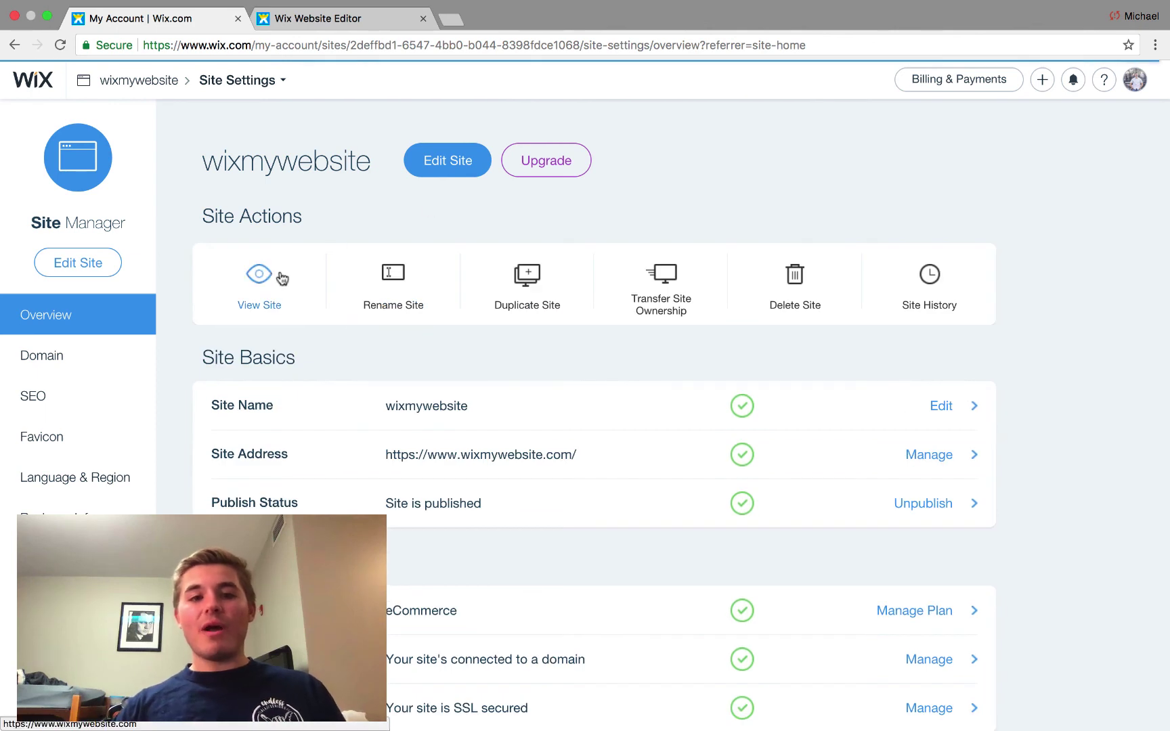
# View the live wixmywebsite.com home page and scroll through it
pyautogui.click(279, 276)
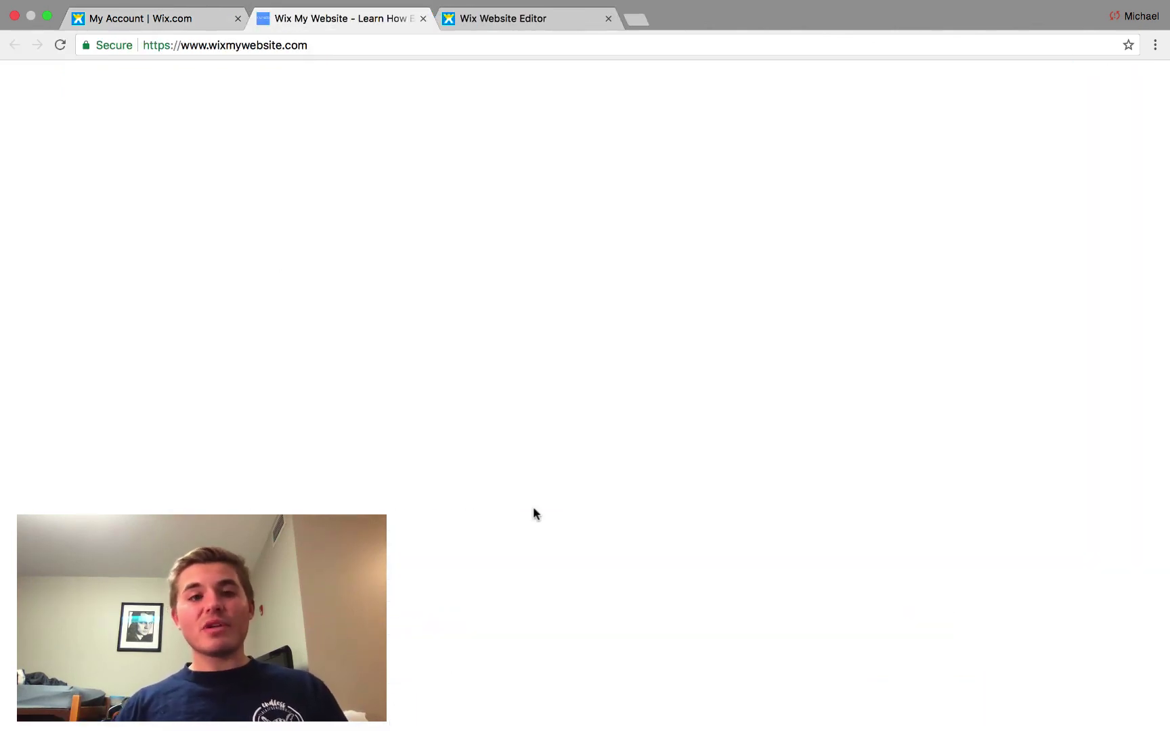
pyautogui.scroll(-2, 534, 513)
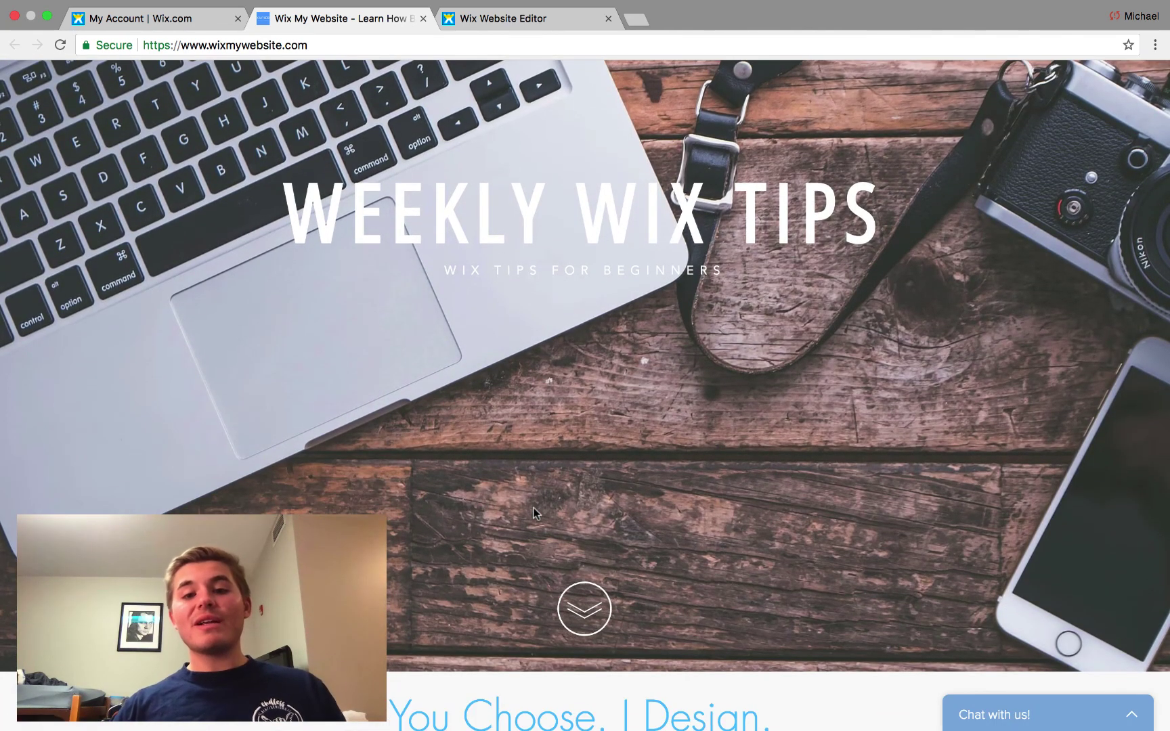
pyautogui.scroll(-2, 758, 424)
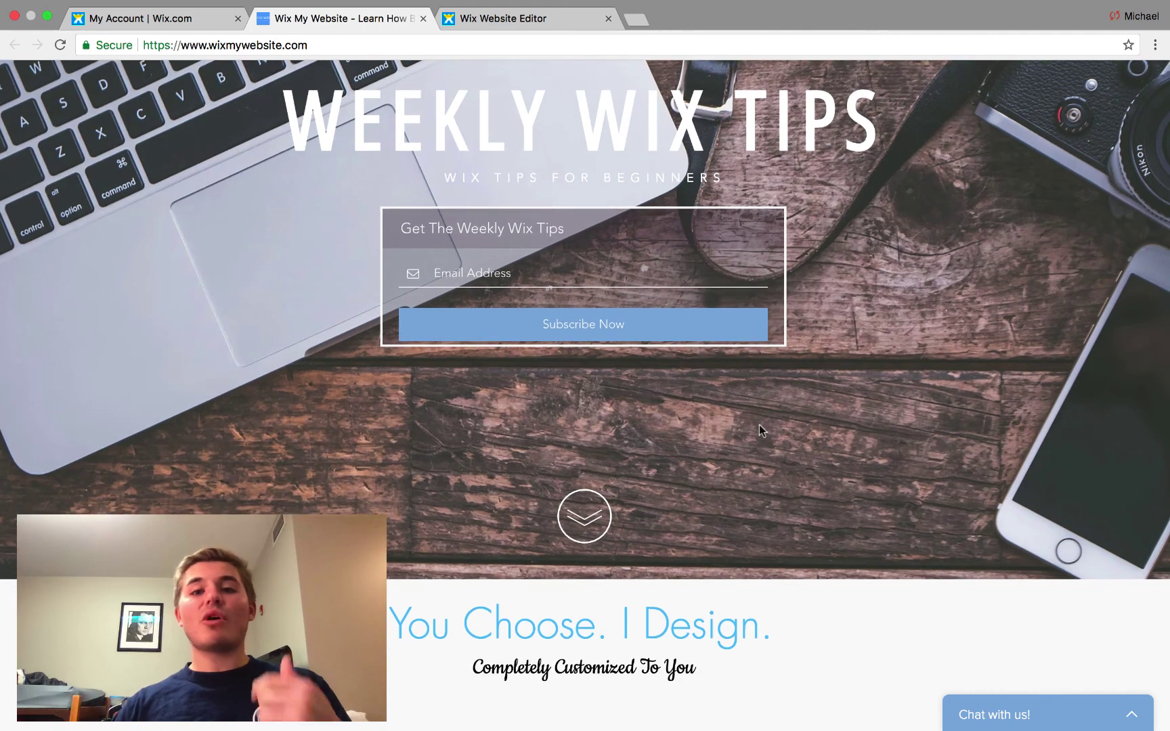
pyautogui.scroll(5, 758, 424)
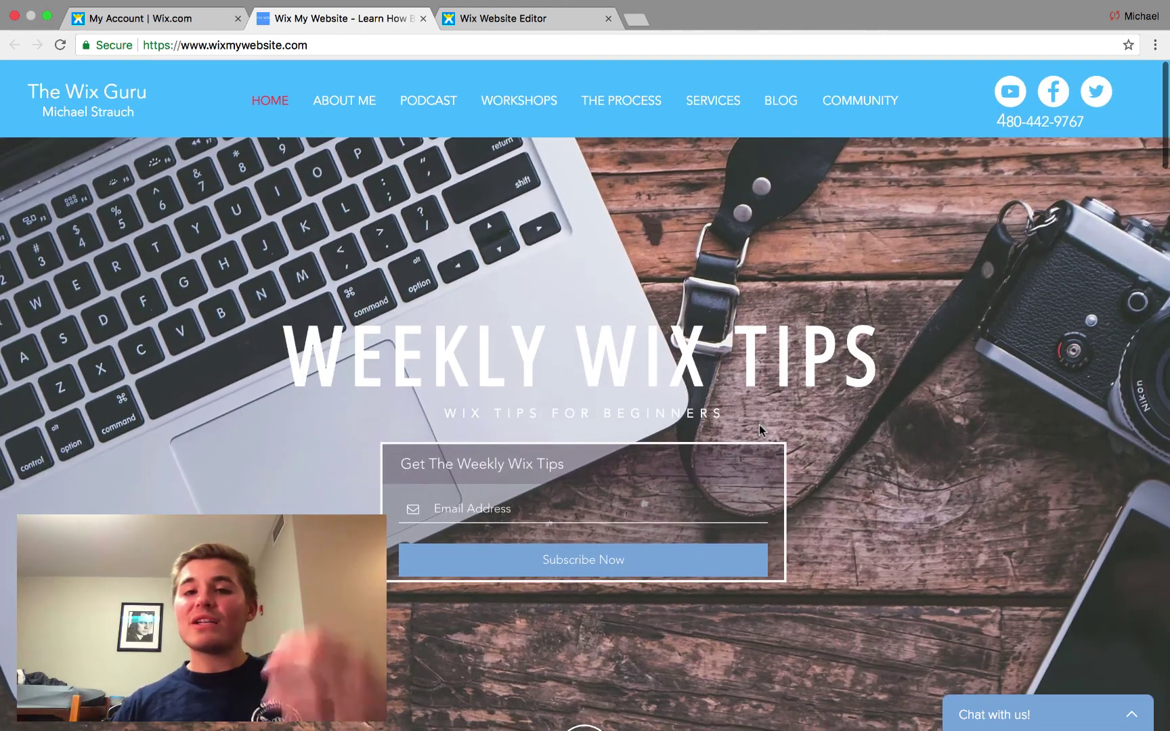